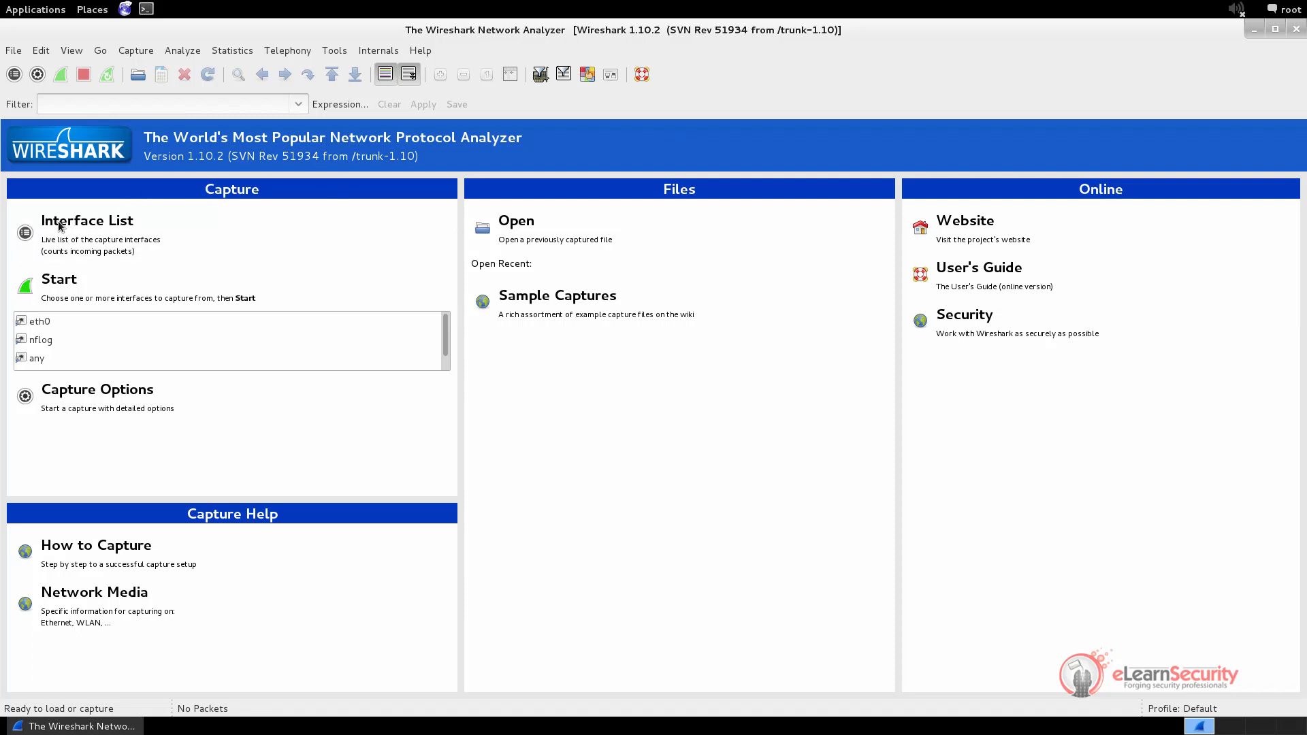
# Open the Capture Interfaces list (eth0 10.11.12.145, nflog, any, lo) and center it on screen
pyautogui.click(173, 230)
pyautogui.moveTo(134, 54); pyautogui.dragTo(591, 266)
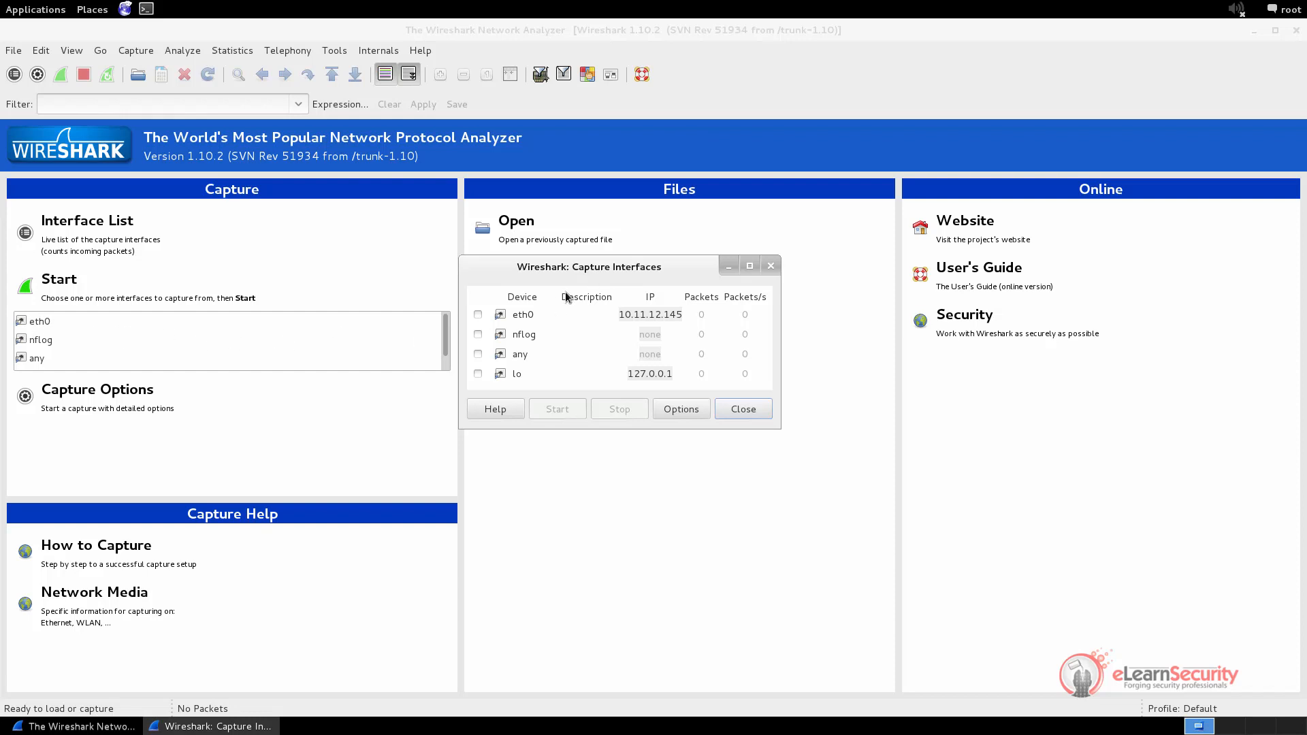
pyautogui.moveTo(444, 338); pyautogui.dragTo(440, 300)
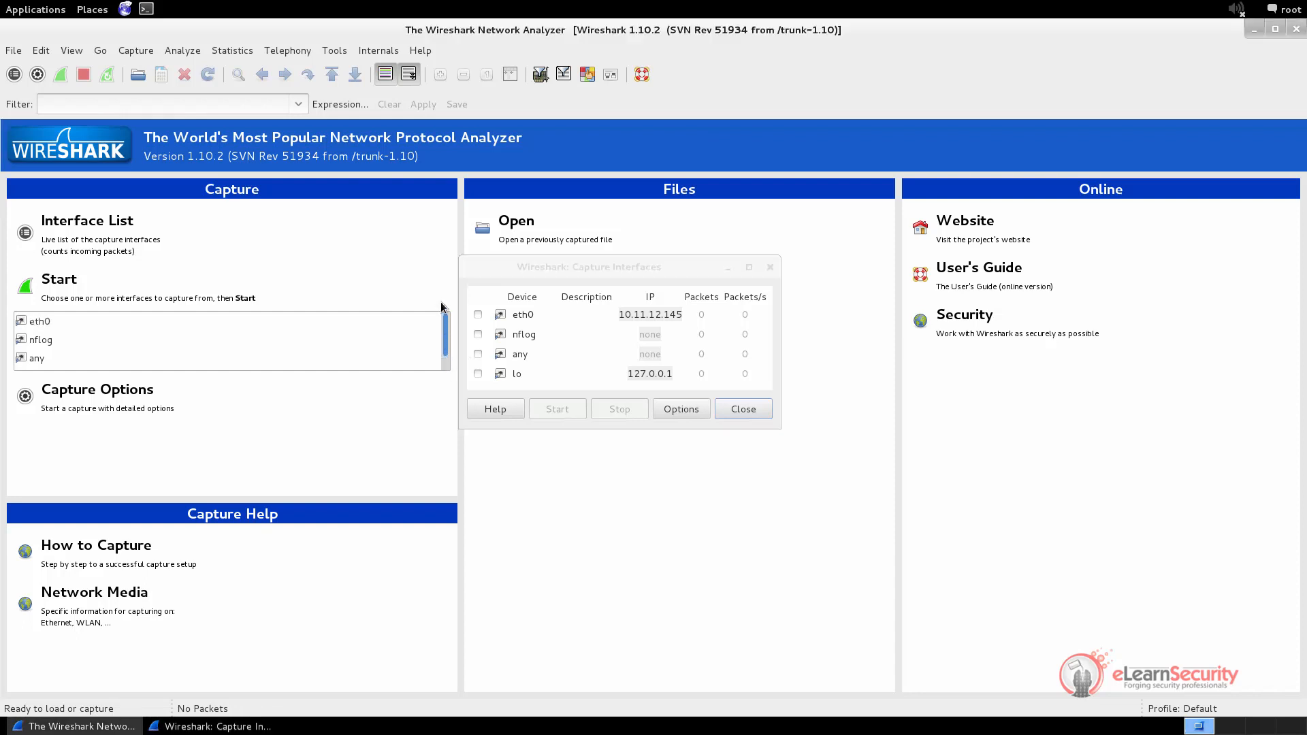
# Close the interfaces list and mark only eth0 for capturing in Capture Options
pyautogui.click(742, 409)
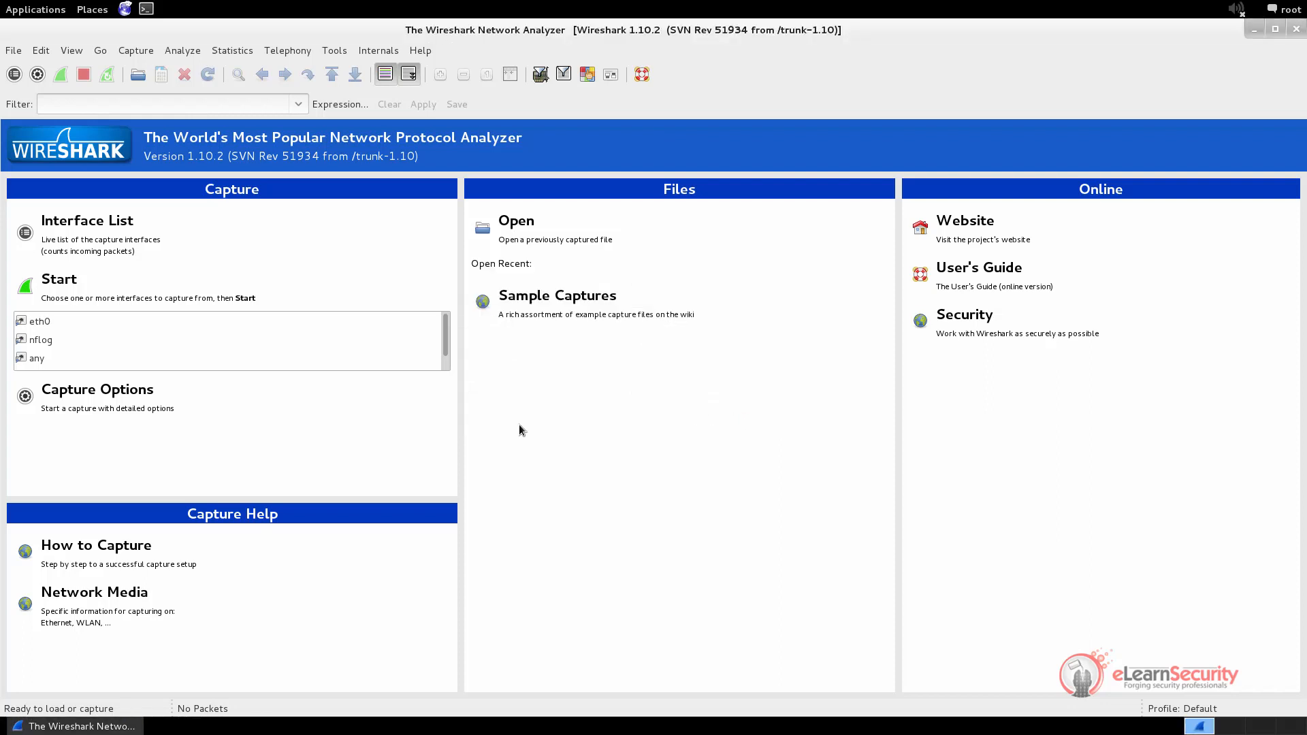
pyautogui.click(147, 396)
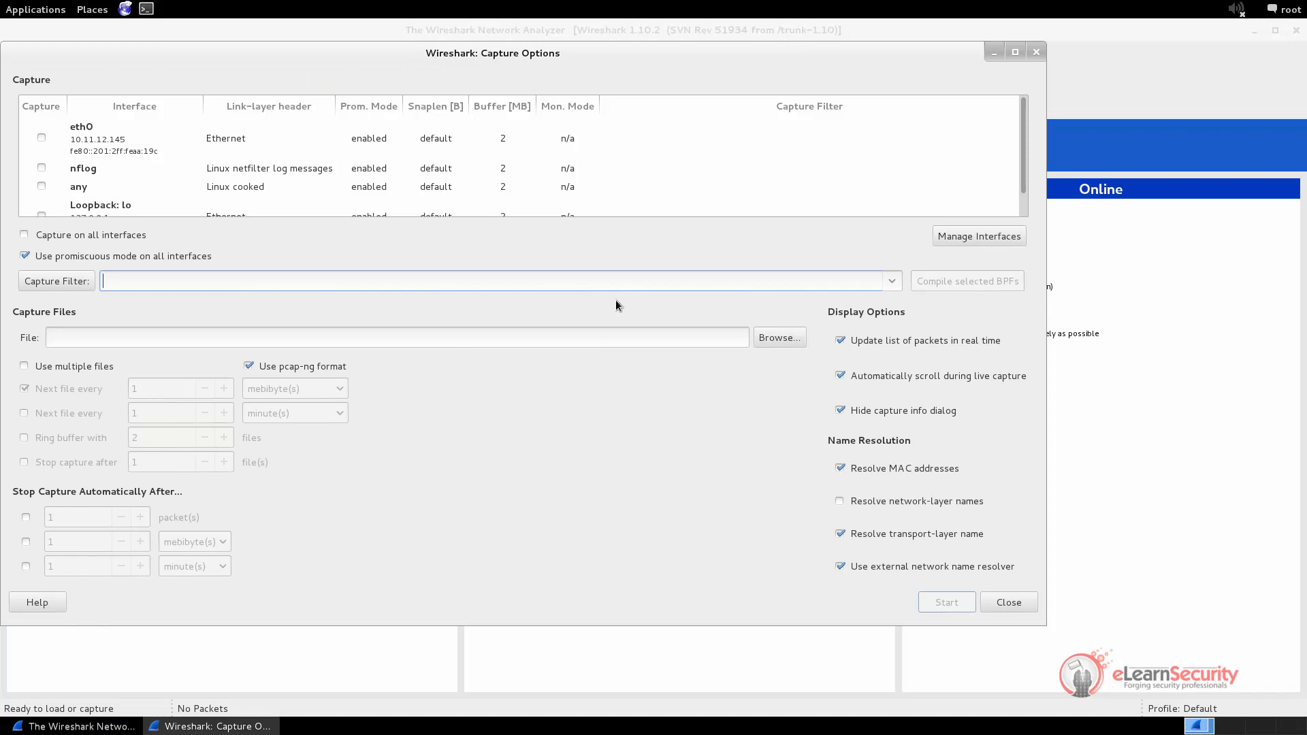
pyautogui.click(41, 138)
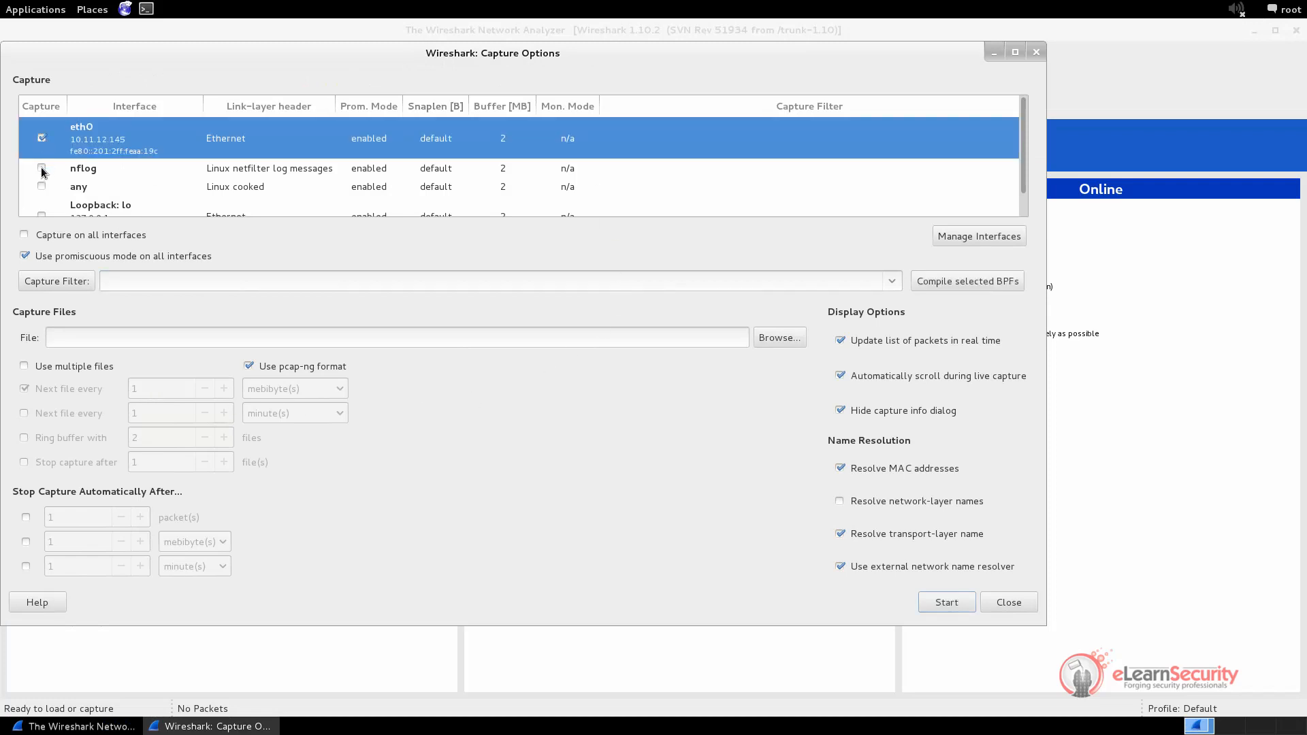
pyautogui.click(42, 168)
pyautogui.click(41, 168)
pyautogui.click(81, 137)
pyautogui.moveTo(677, 53); pyautogui.dragTo(855, 63)
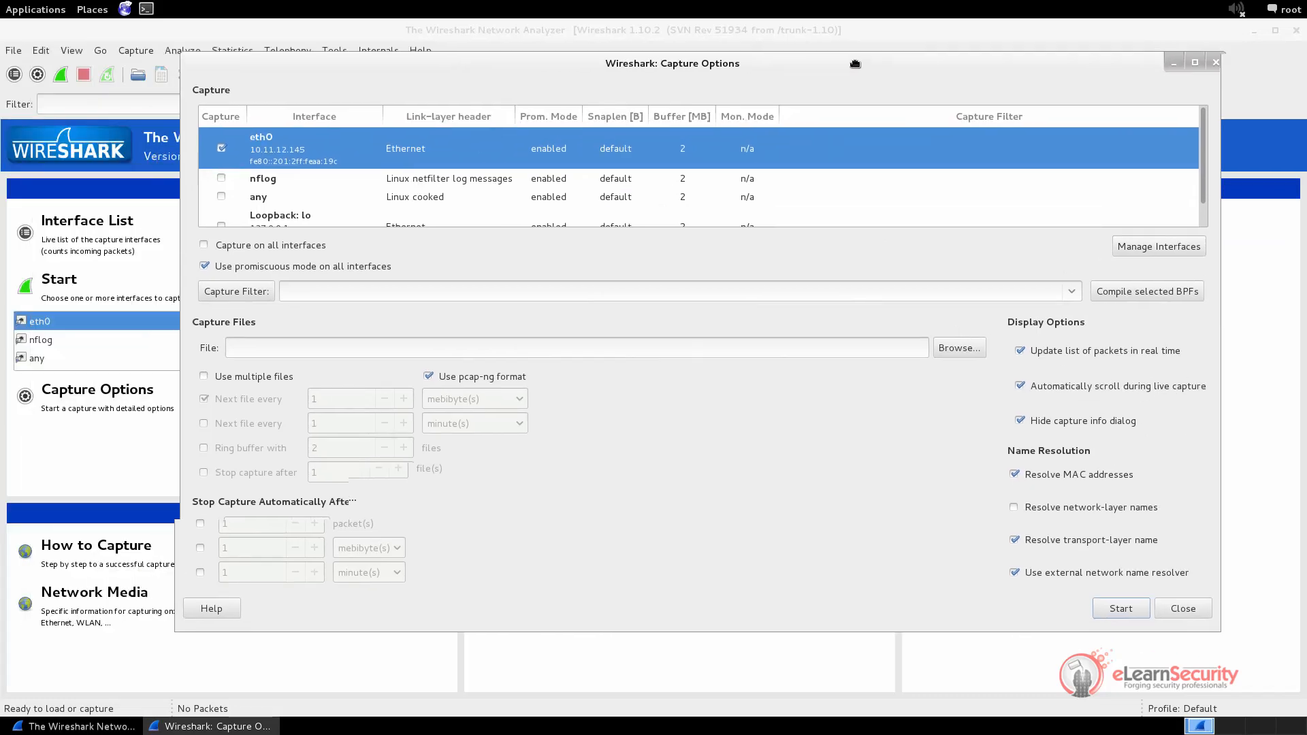
# Browse the saved Capture Filter list, cancel without choosing one, and close Capture Options
pyautogui.click(244, 292)
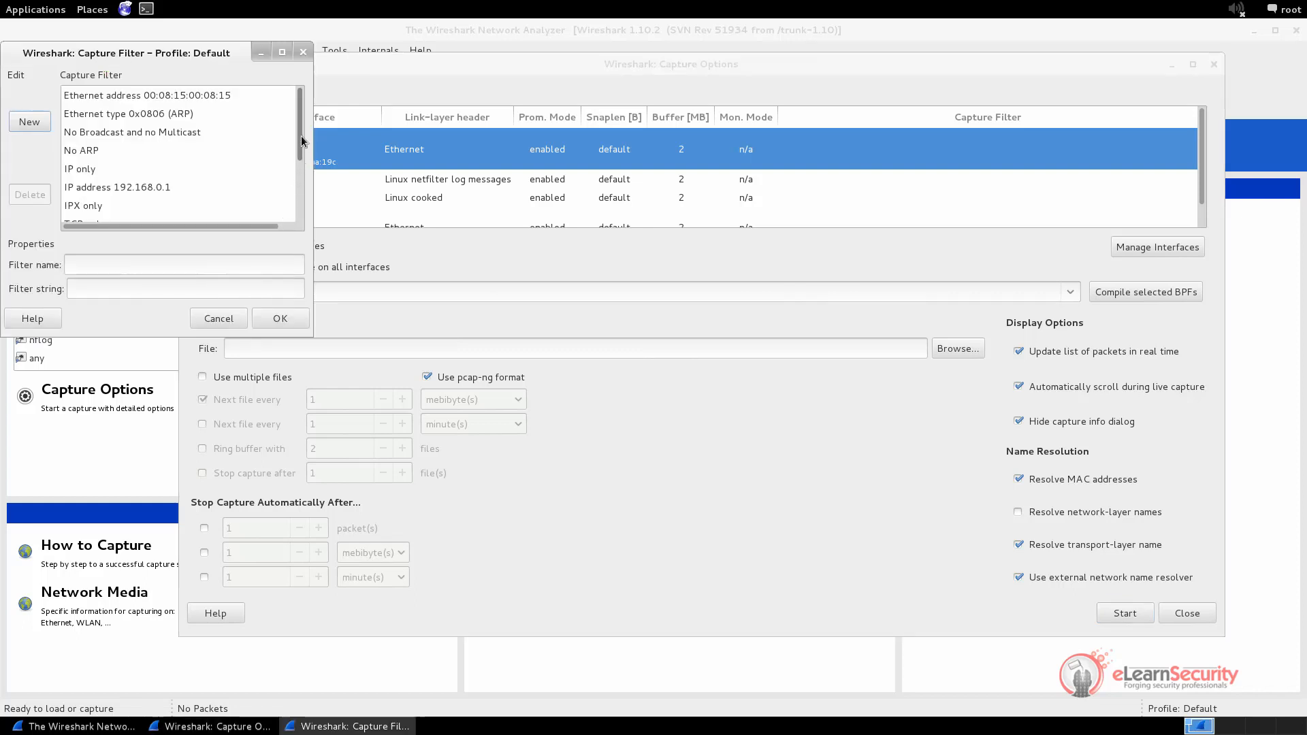
pyautogui.moveTo(300, 130)
pyautogui.mouseDown()
pyautogui.moveTo(304, 218)
pyautogui.moveTo(301, 141)
pyautogui.mouseUp()
pyautogui.click(230, 323)
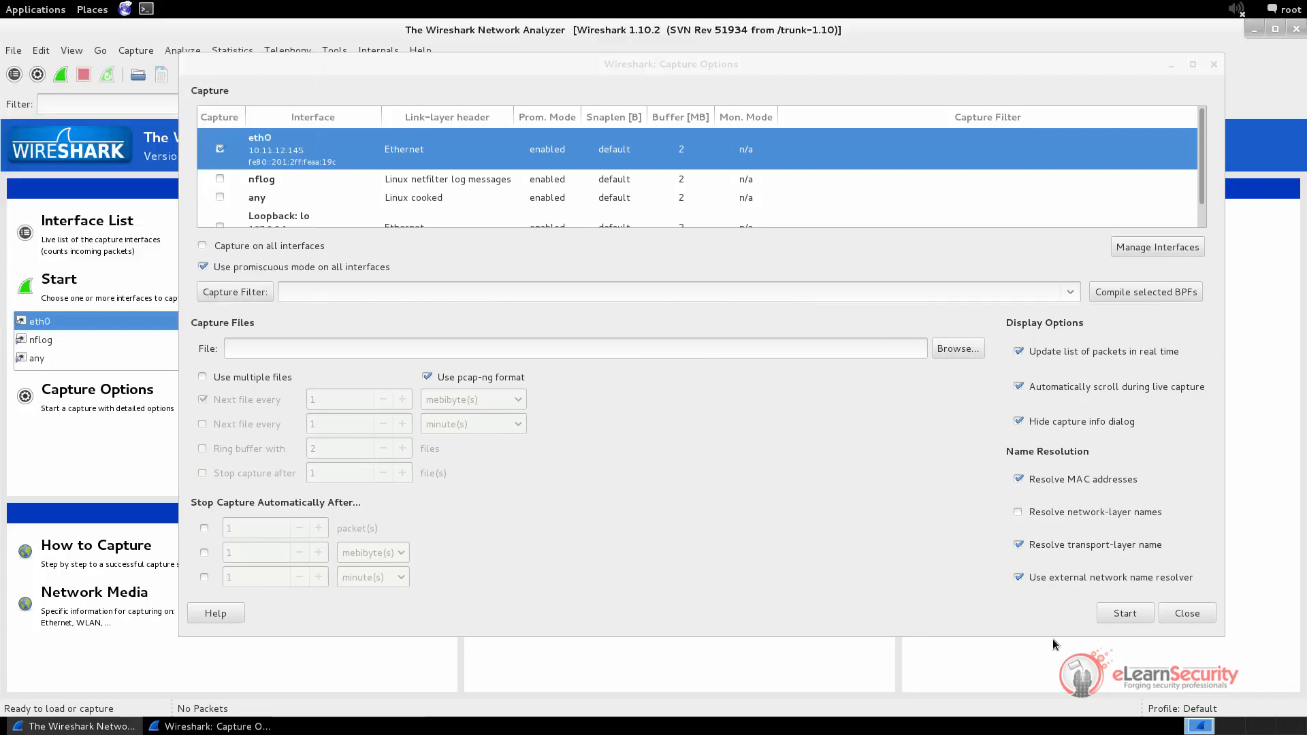
pyautogui.click(1187, 614)
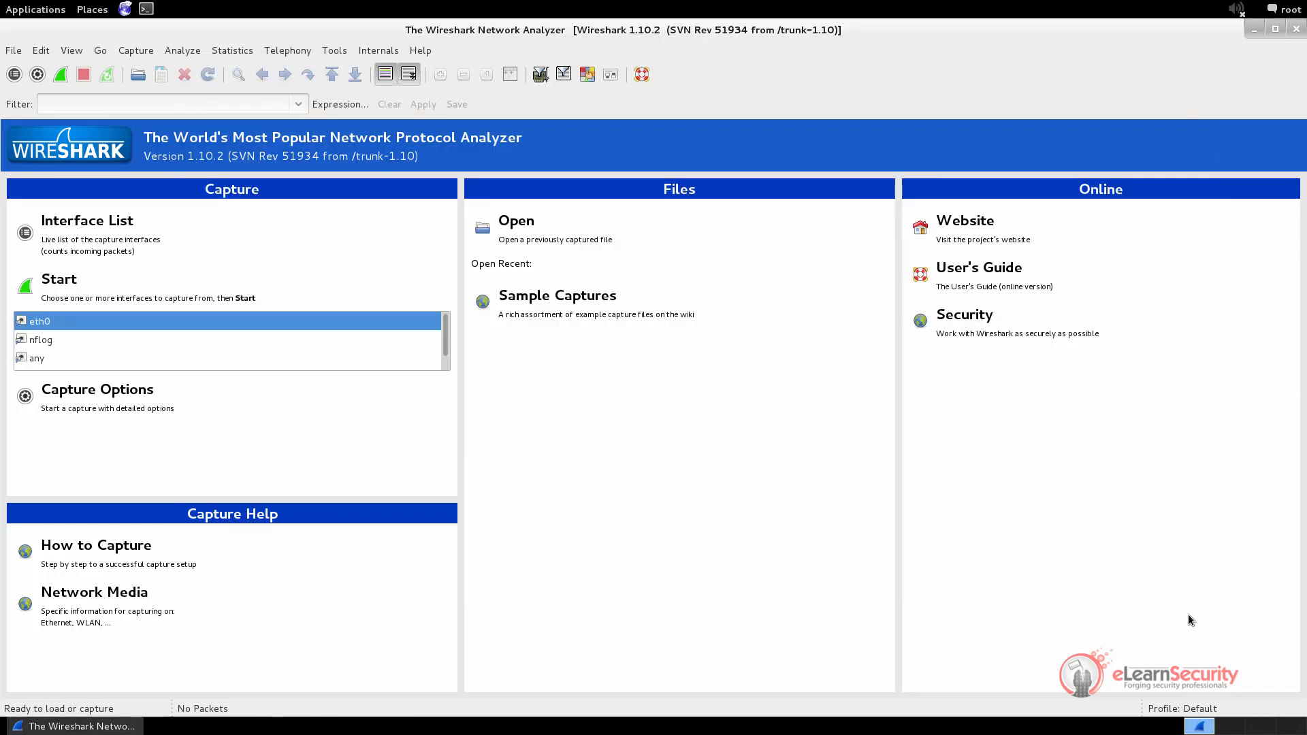
# Start a live capture on the eth0 interface
pyautogui.click(55, 339)
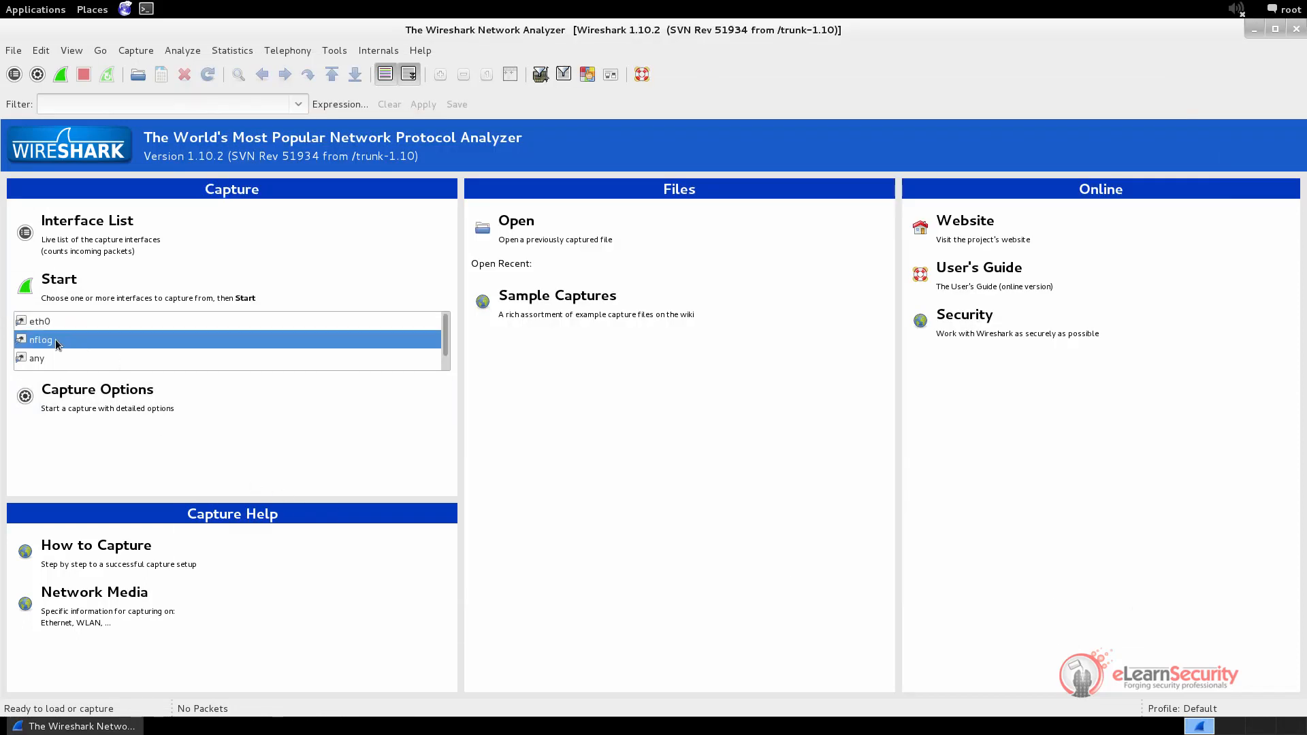
pyautogui.click(53, 321)
pyautogui.click(68, 283)
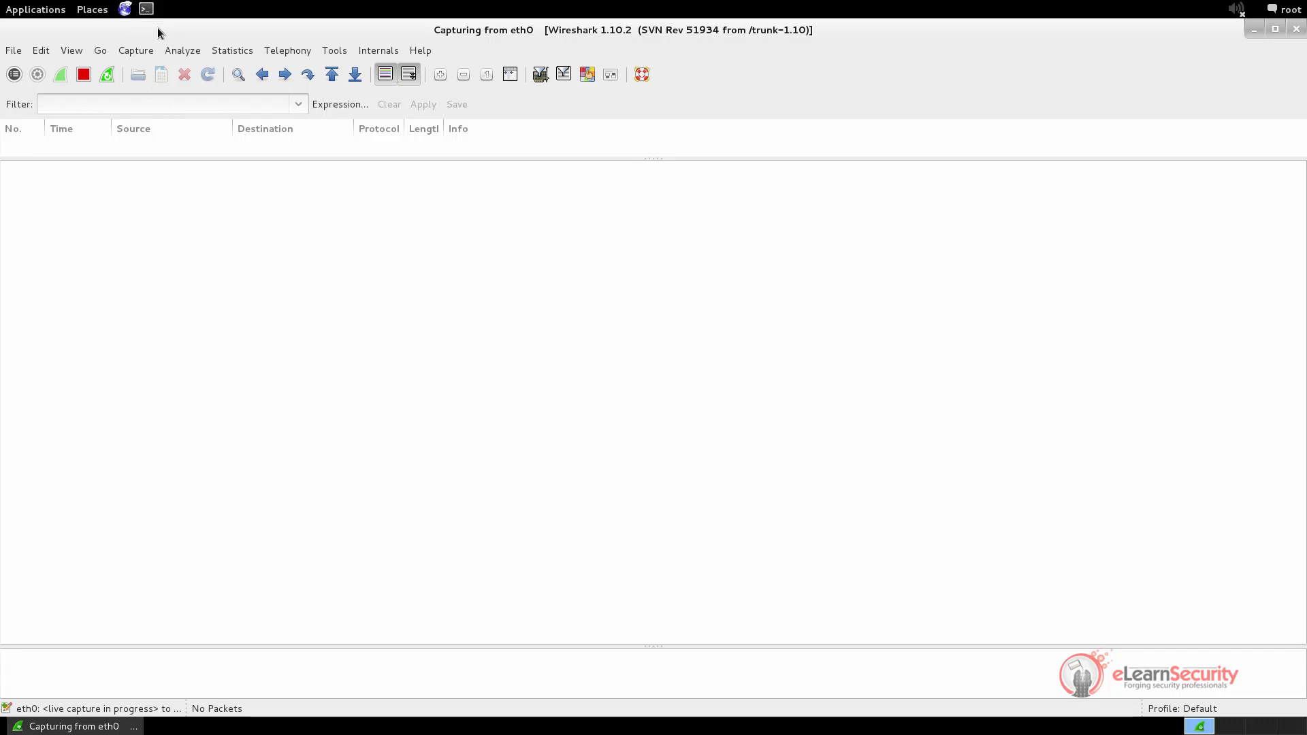
# Open a root terminal on the right side and enlarge Wireshark's packet list pane
pyautogui.click(146, 10)
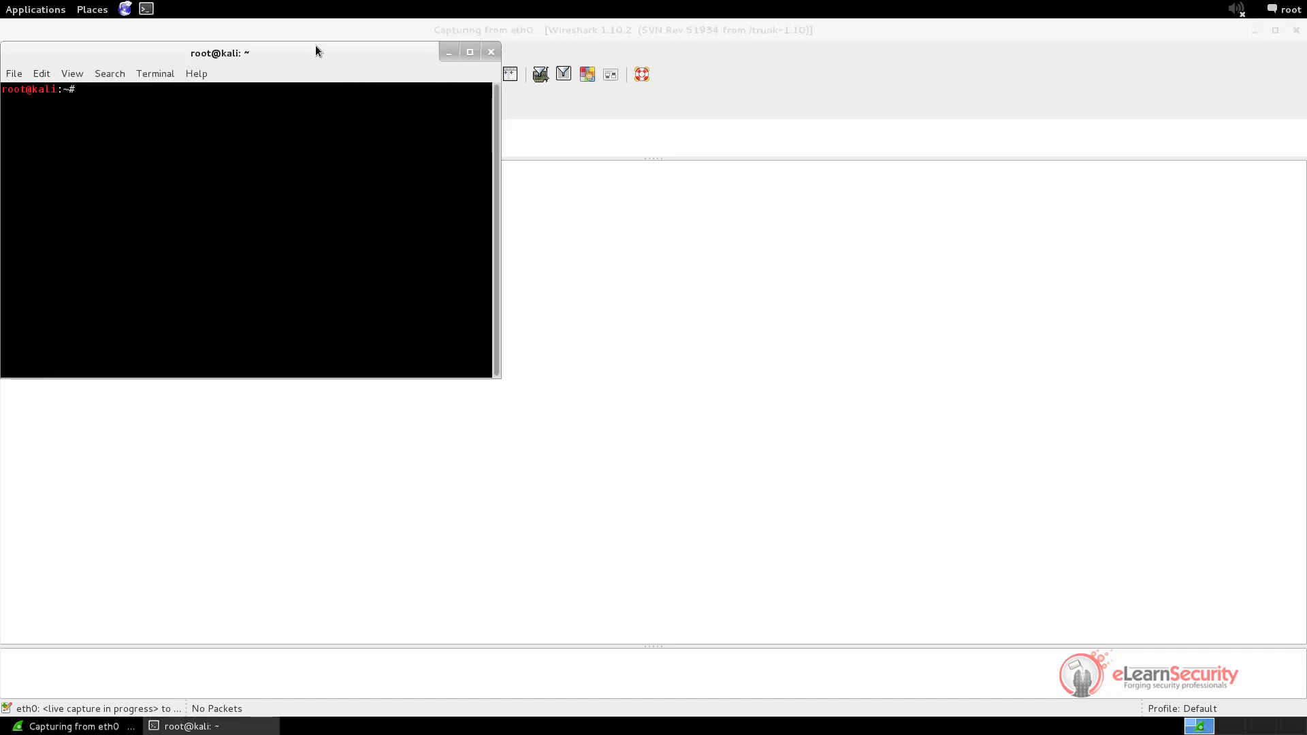
pyautogui.moveTo(316, 45); pyautogui.dragTo(971, 243)
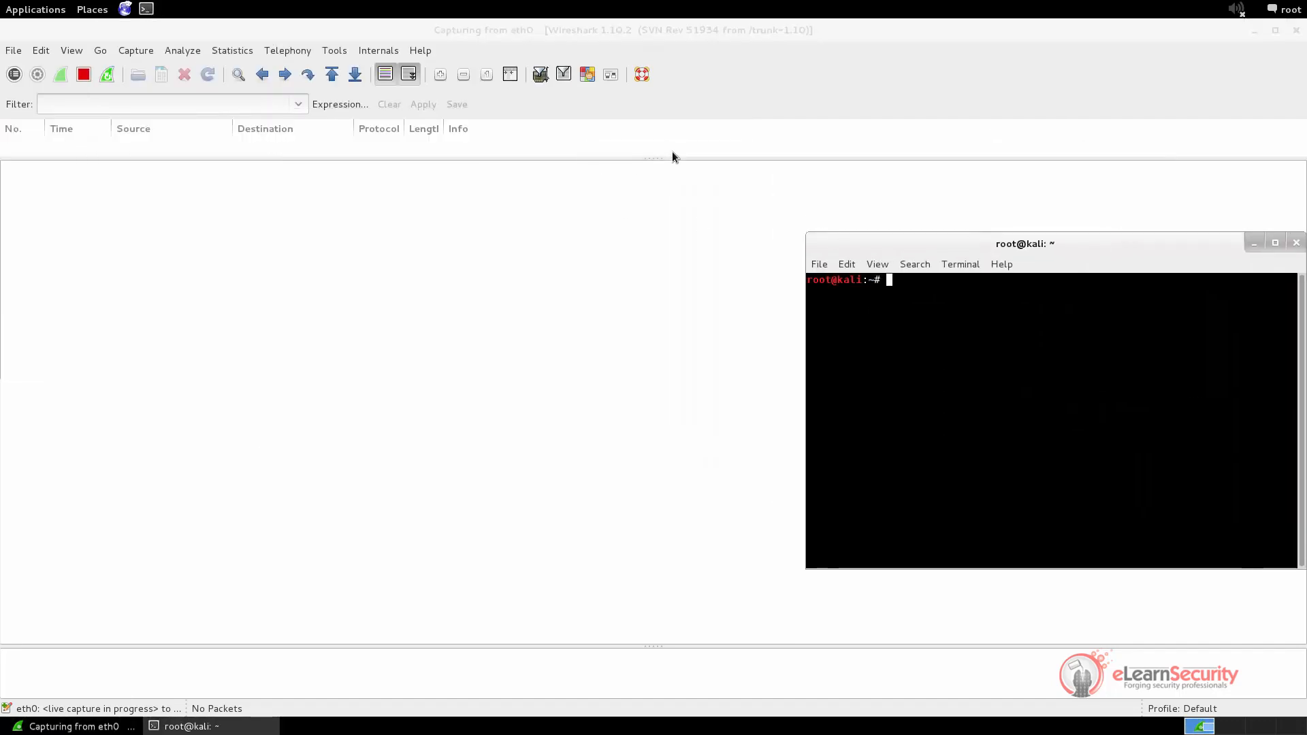
pyautogui.moveTo(657, 160); pyautogui.dragTo(689, 378)
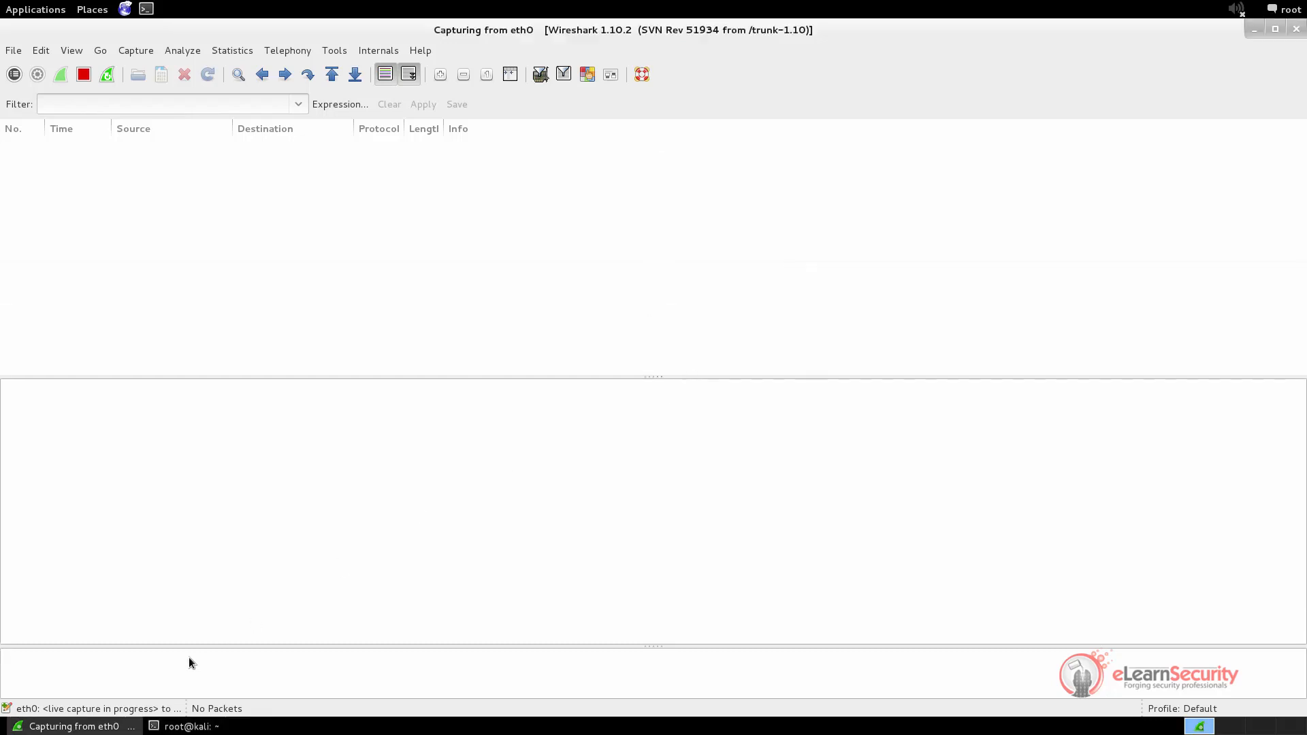
pyautogui.click(178, 727)
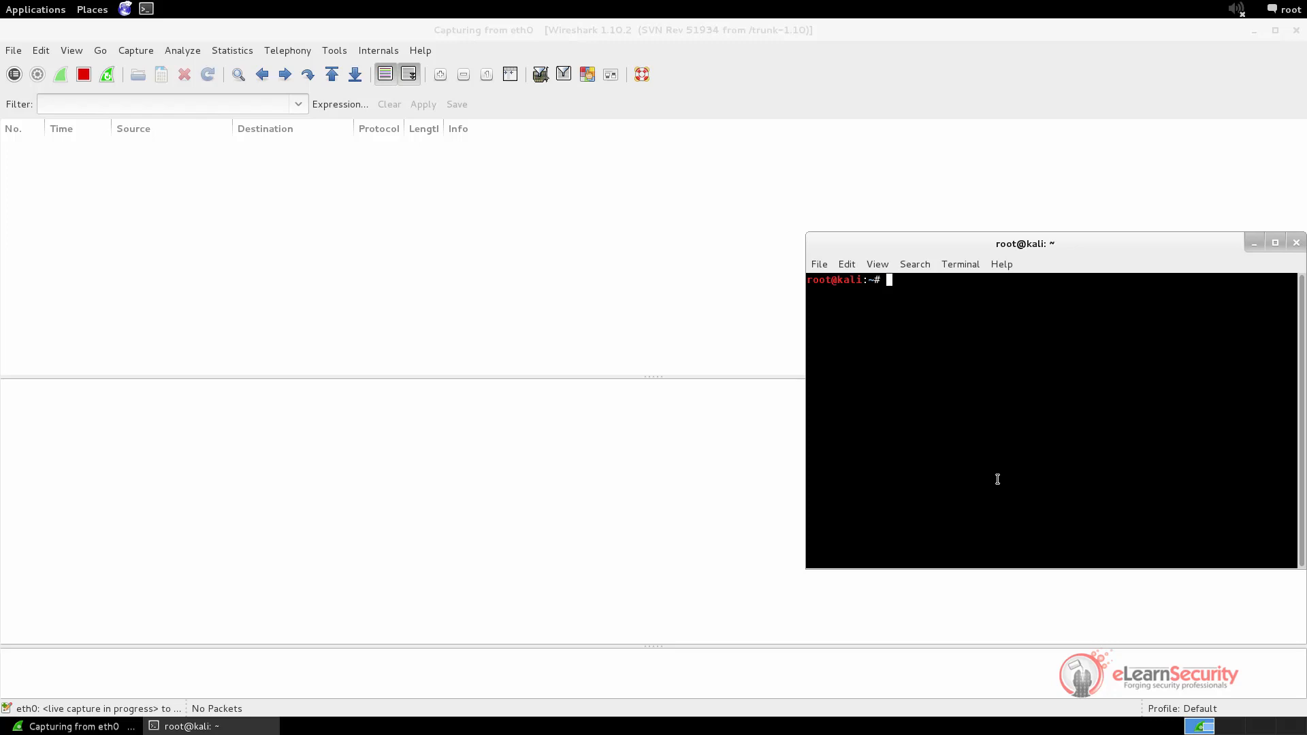
# Ping admin.site in the terminal, then stop the ping
pyautogui.write('ping admin.site')
pyautogui.press('Return')
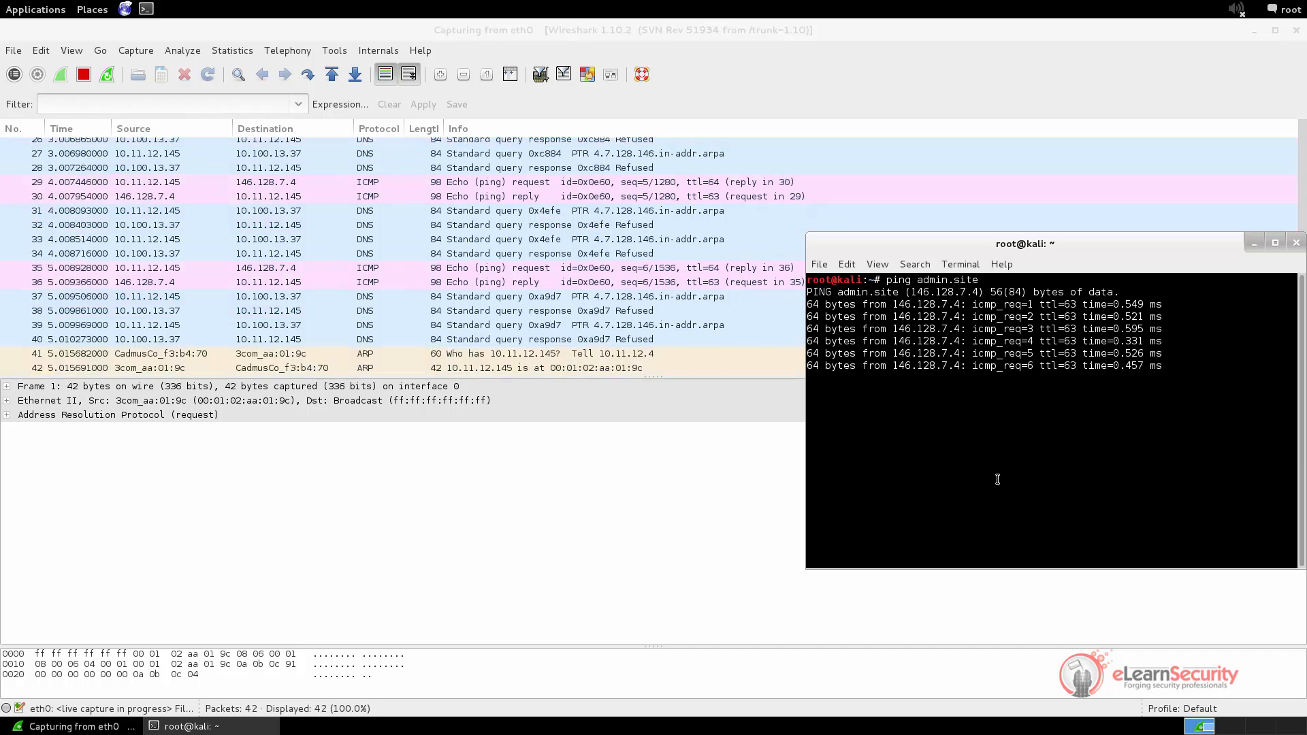
pyautogui.hotkey('ctrl', 'c')
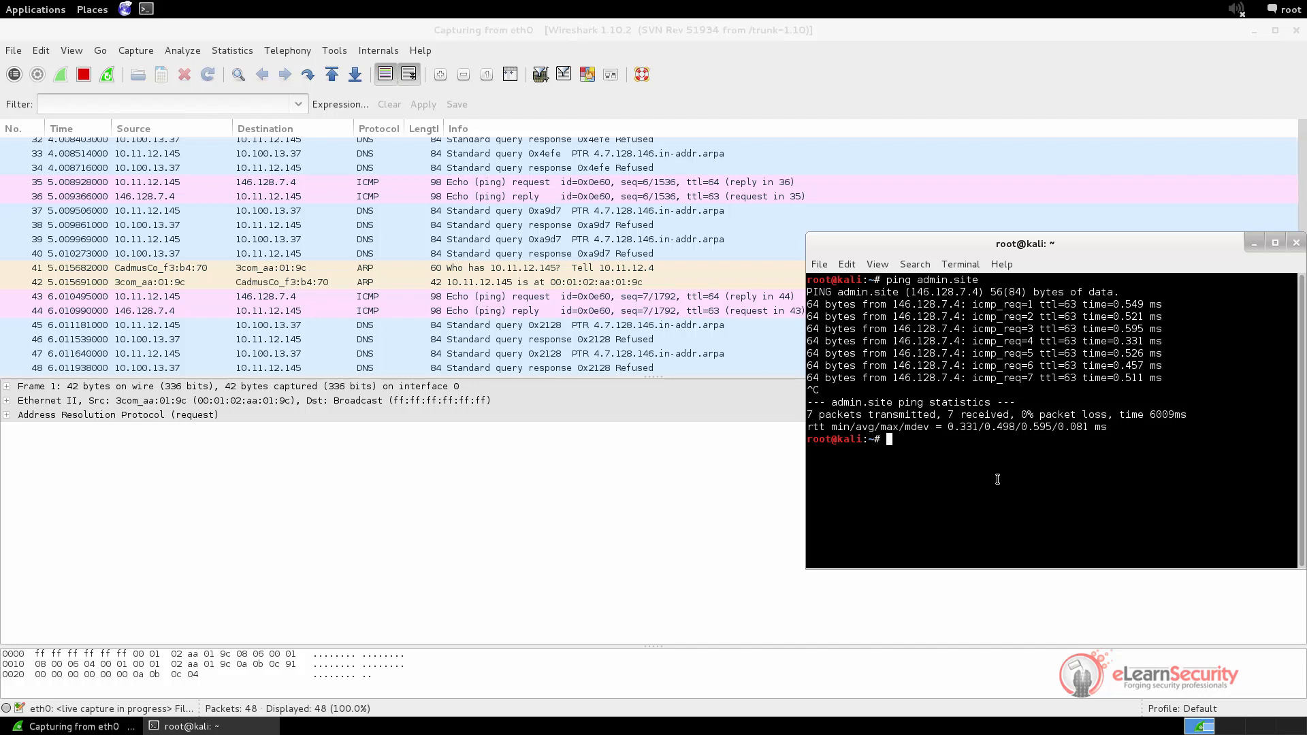
# Resolve admin.site (146.128.7.4) and other.site (123.45.67.89) with nslookup, then launch Iceweasel
pyautogui.write('nslookup admin.site')
pyautogui.press('Return')
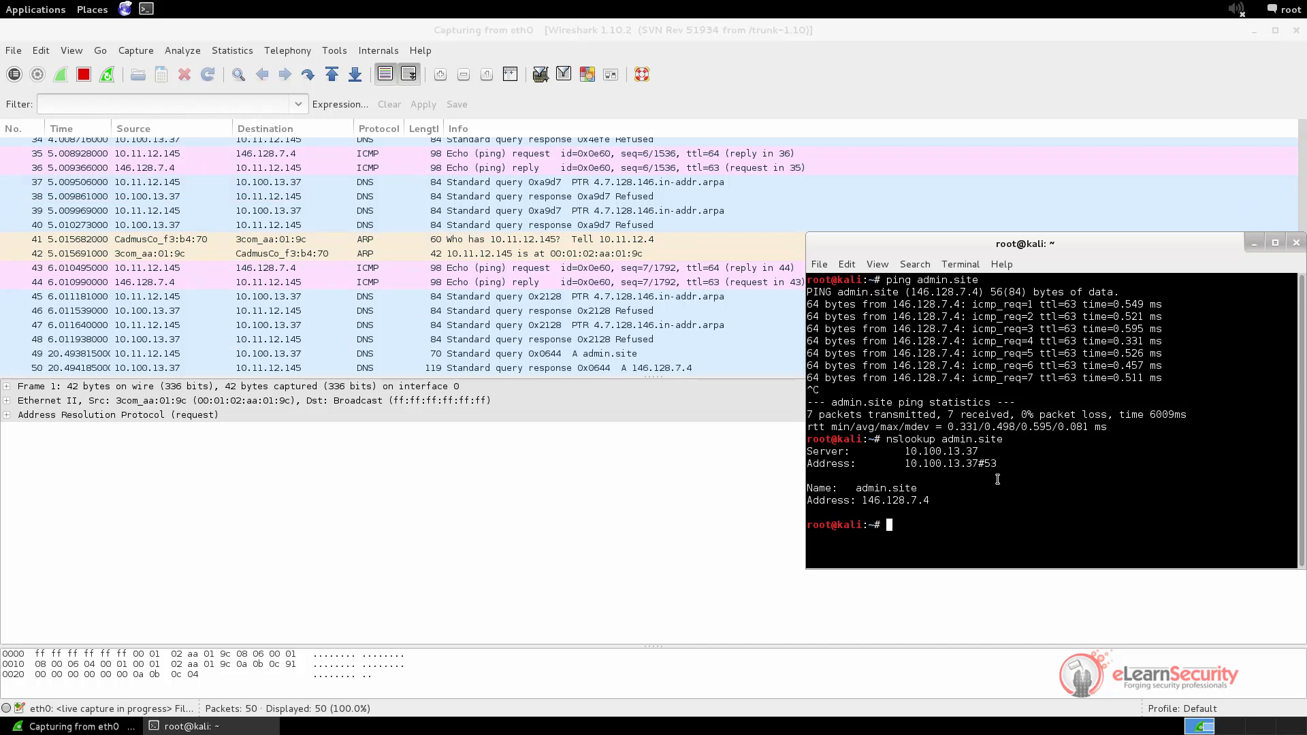
pyautogui.write('nslookup other.site')
pyautogui.press('Return')
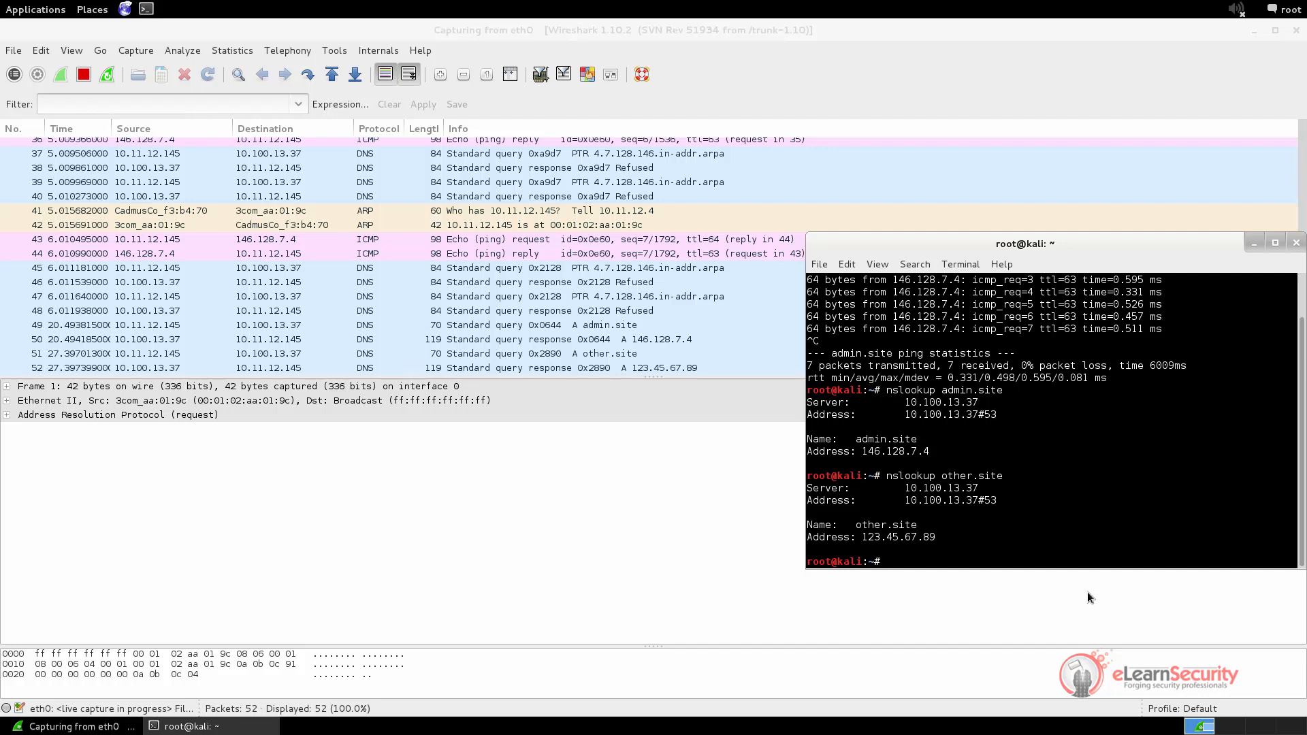
pyautogui.click(1253, 243)
pyautogui.click(125, 8)
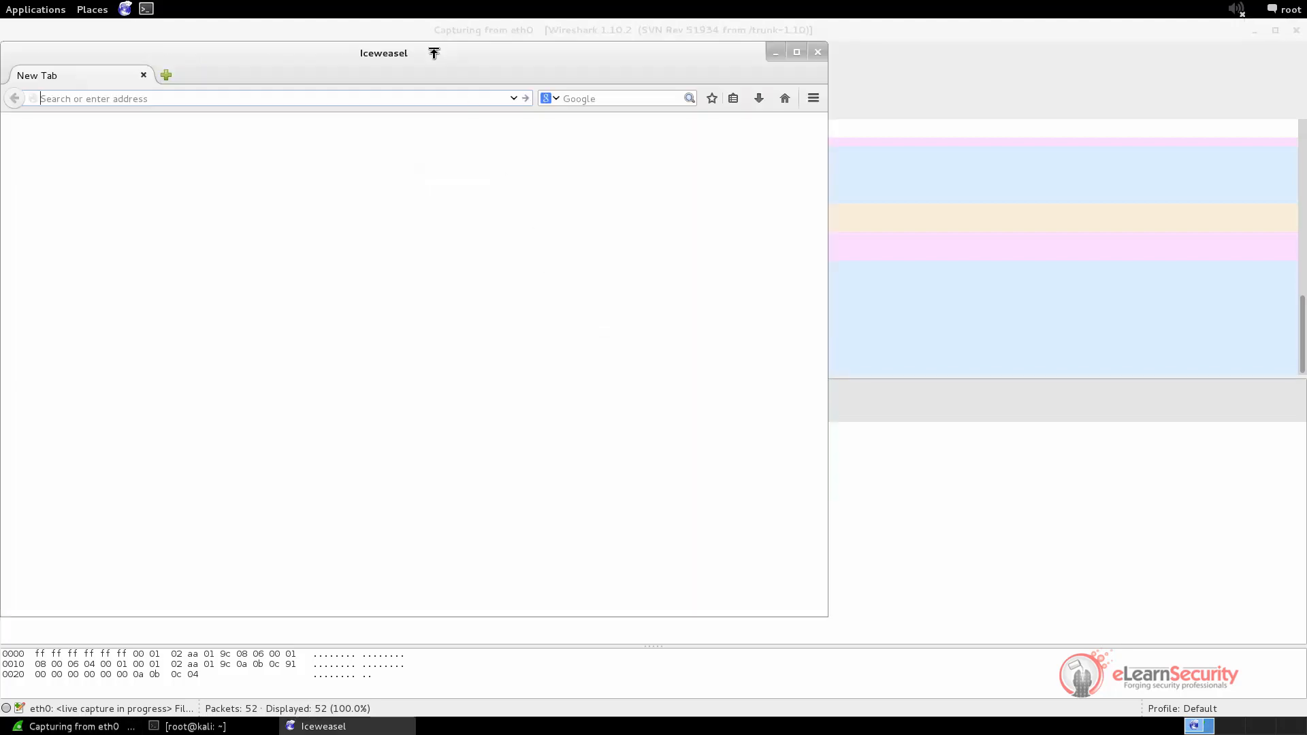
# Load admin.site in the Iceweasel browser
pyautogui.moveTo(434, 53); pyautogui.dragTo(863, 95)
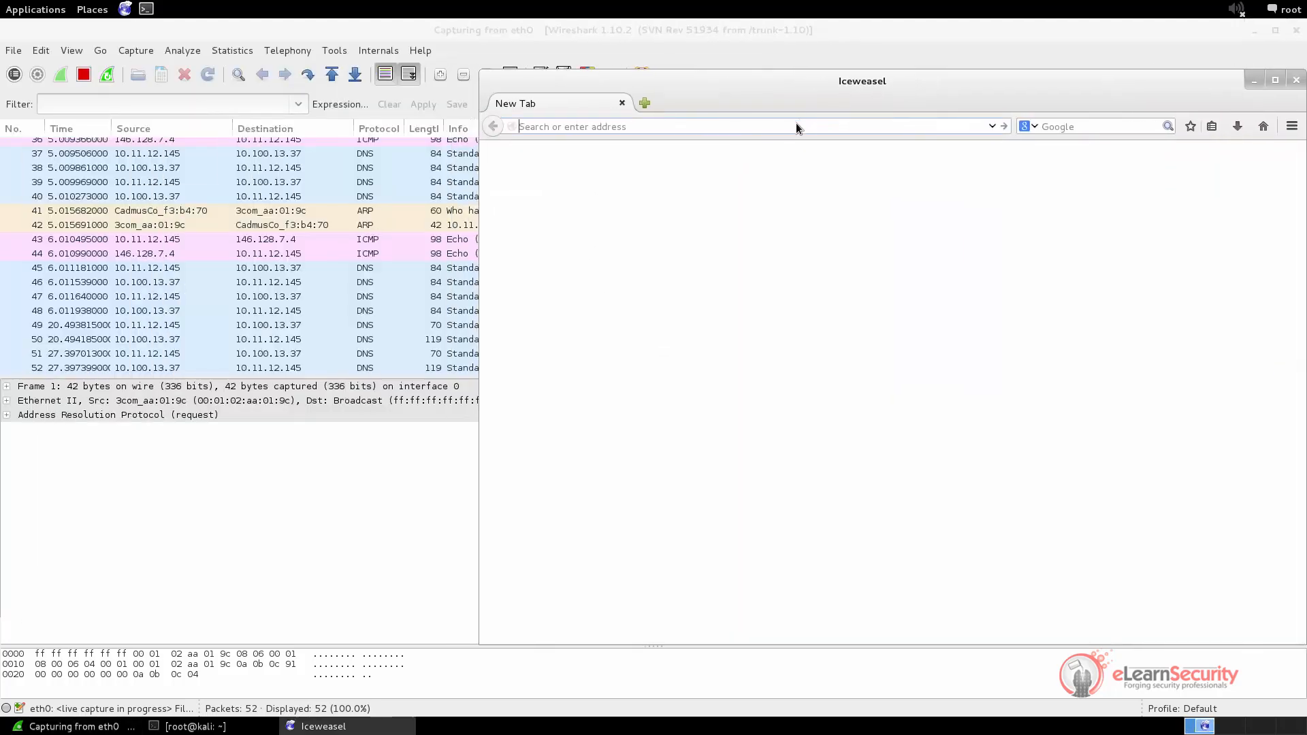
pyautogui.write('admin.site')
pyautogui.press('Return')
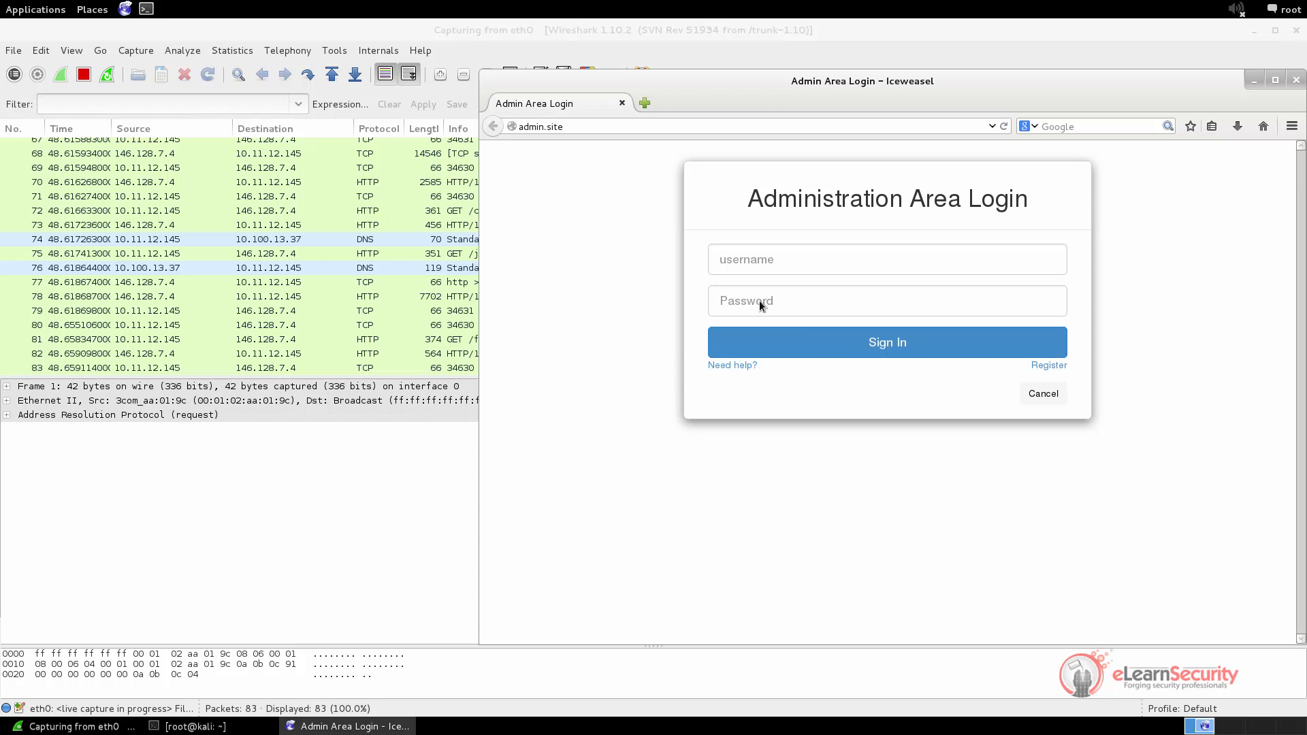
# Log in with the site's username and password, then minimize the browser
pyautogui.click(761, 261)
pyautogui.write('admin')
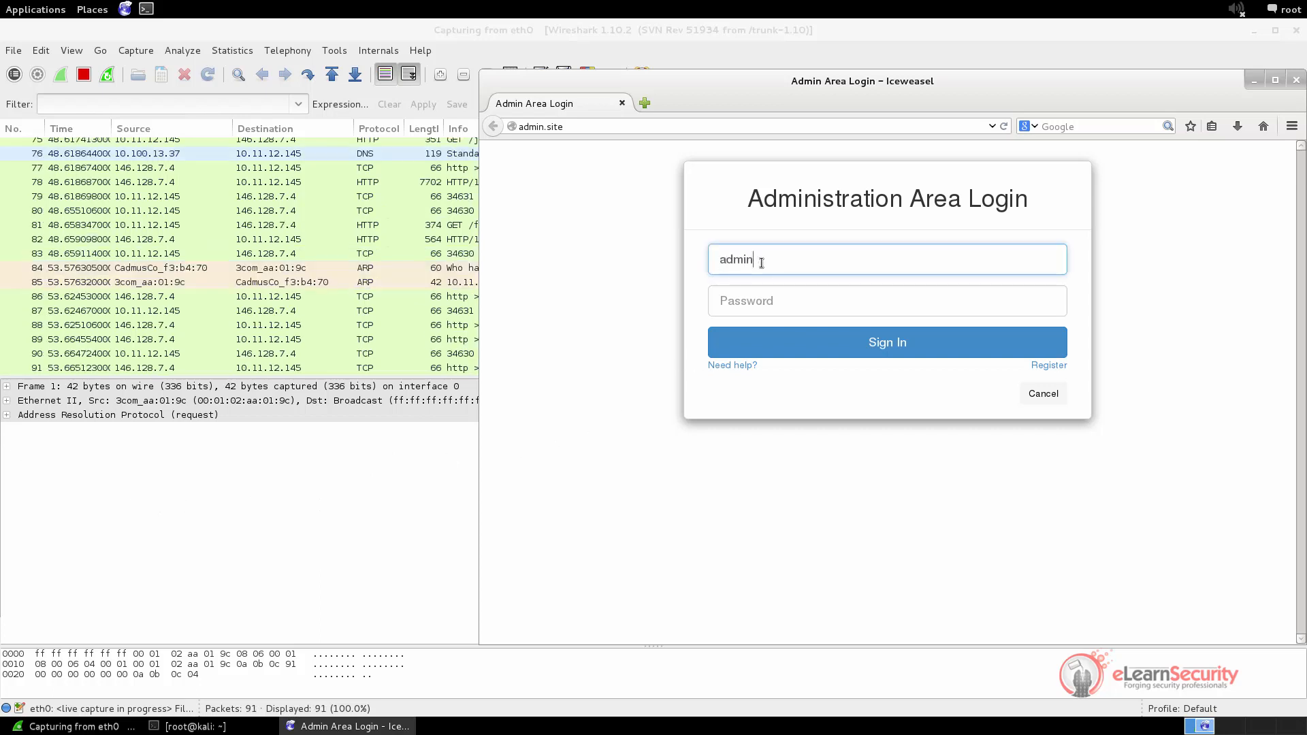
pyautogui.press('Tab')
pyautogui.write('password123')
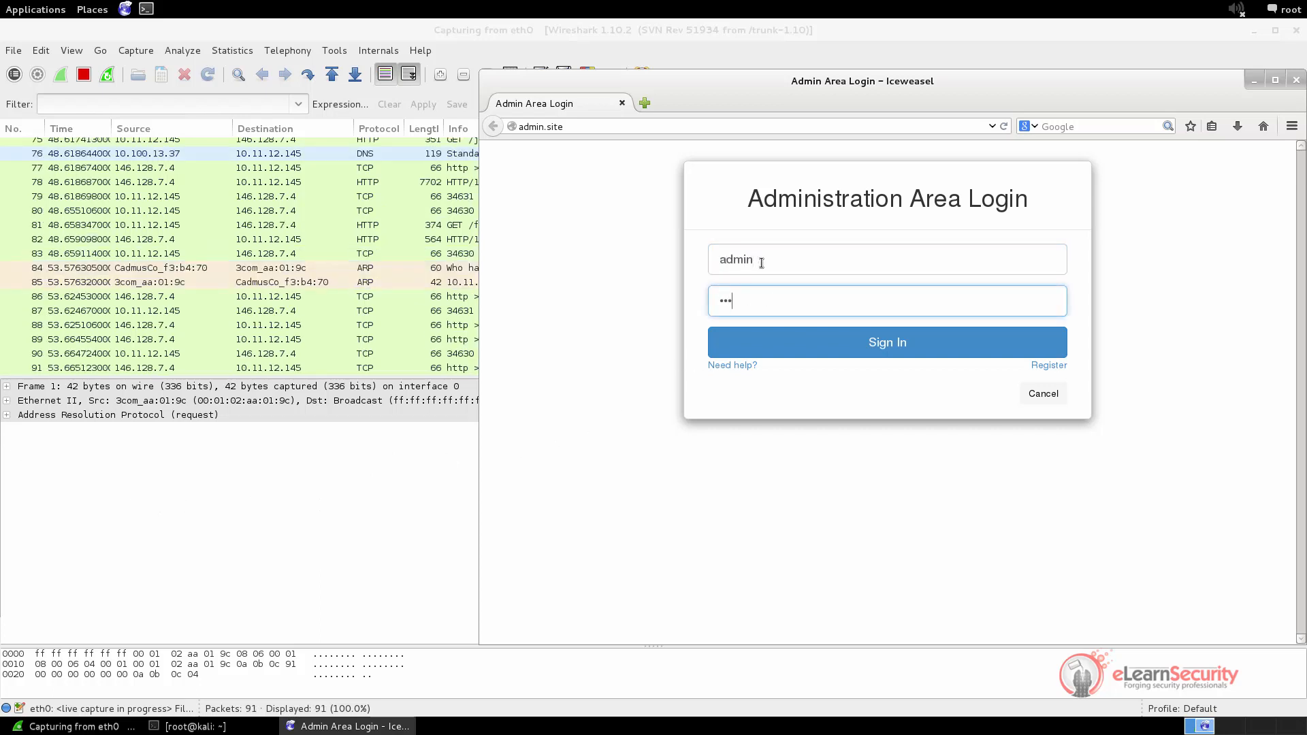
pyautogui.write('4567')
pyautogui.press('Return')
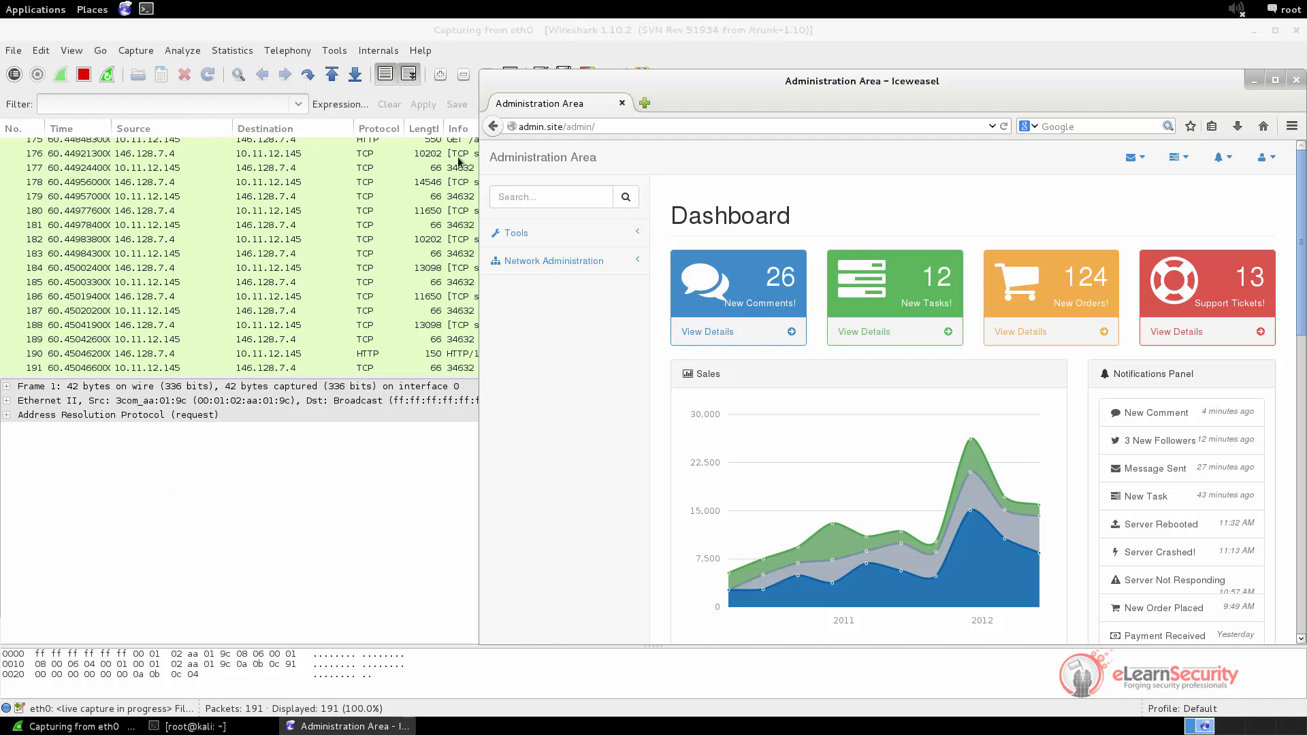
pyautogui.click(1249, 82)
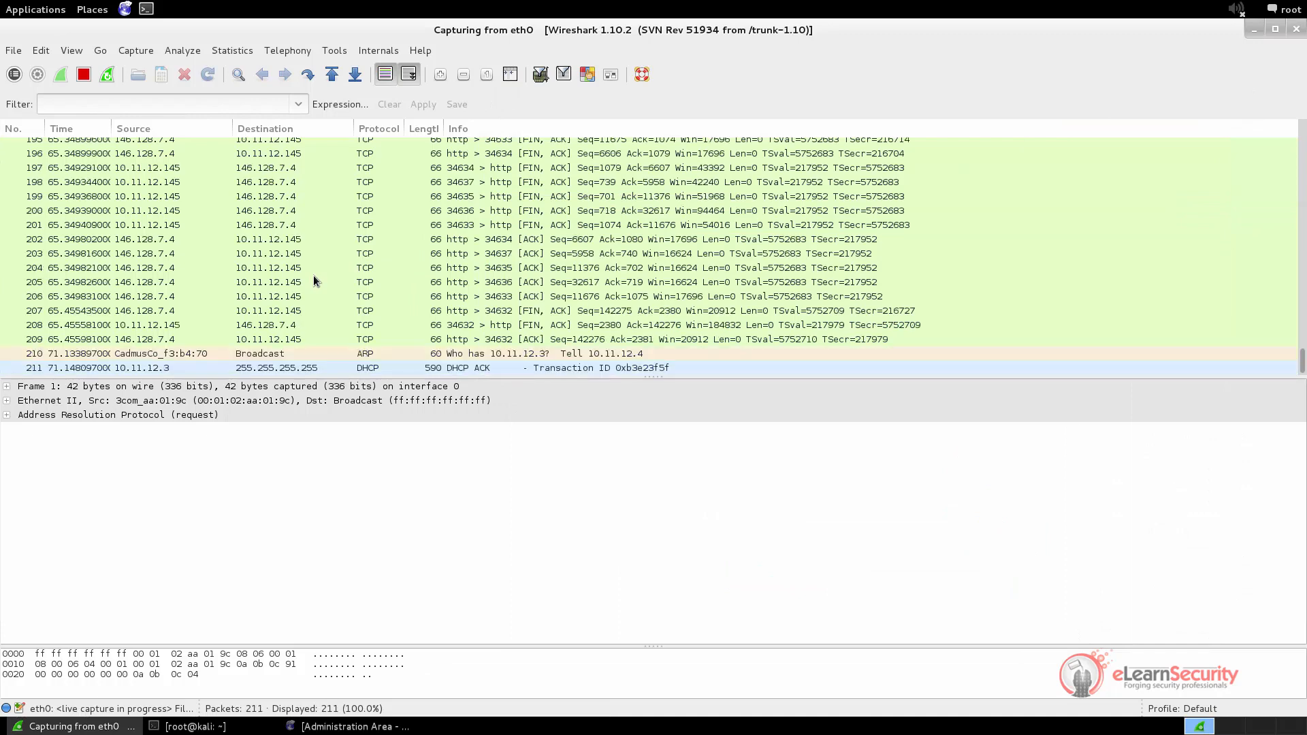
# Stop the 211-packet capture and save it as CapturePTS.pcapng in the root folder
pyautogui.click(78, 76)
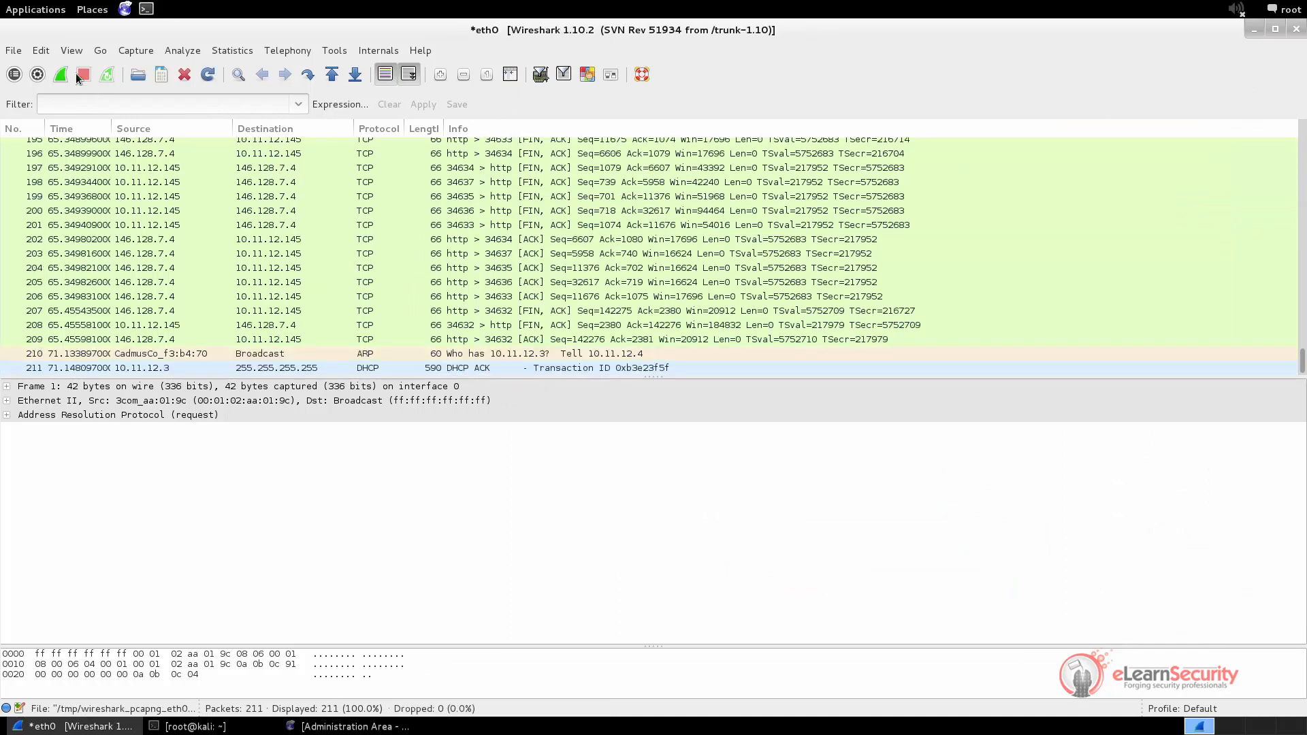
pyautogui.click(14, 51)
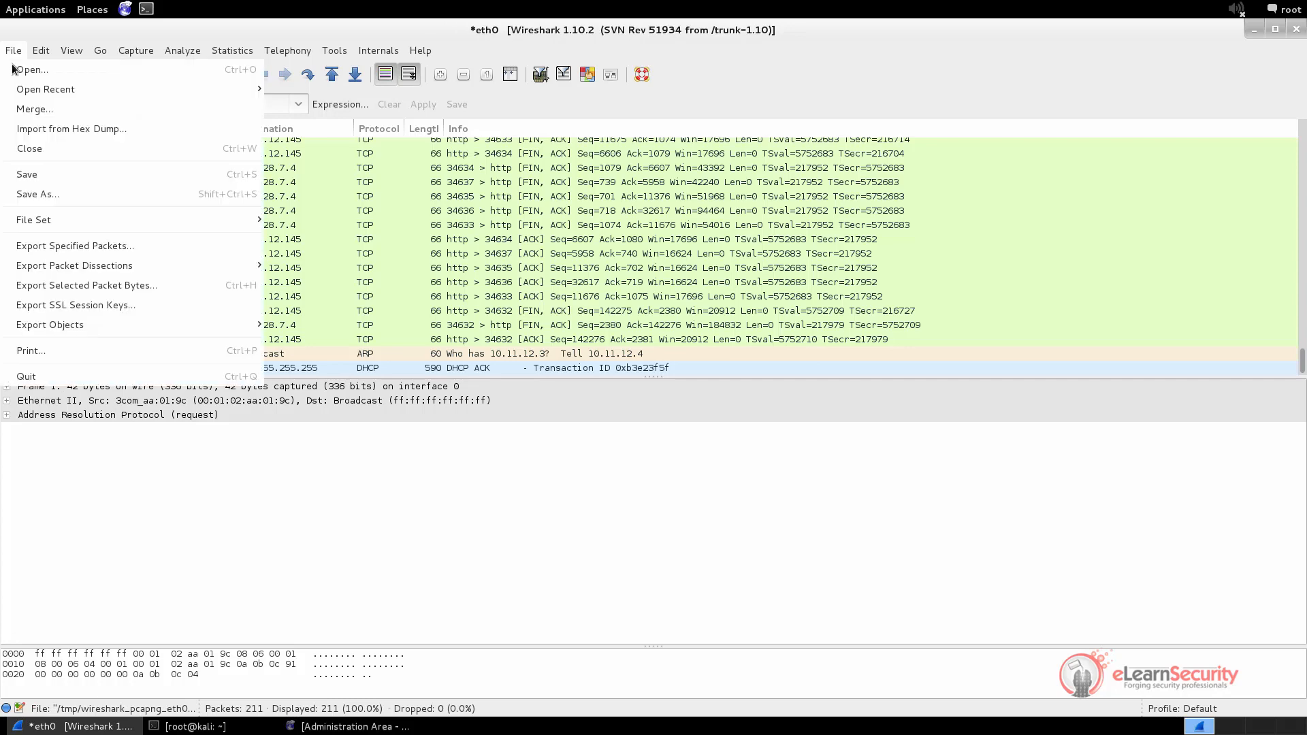
pyautogui.click(30, 195)
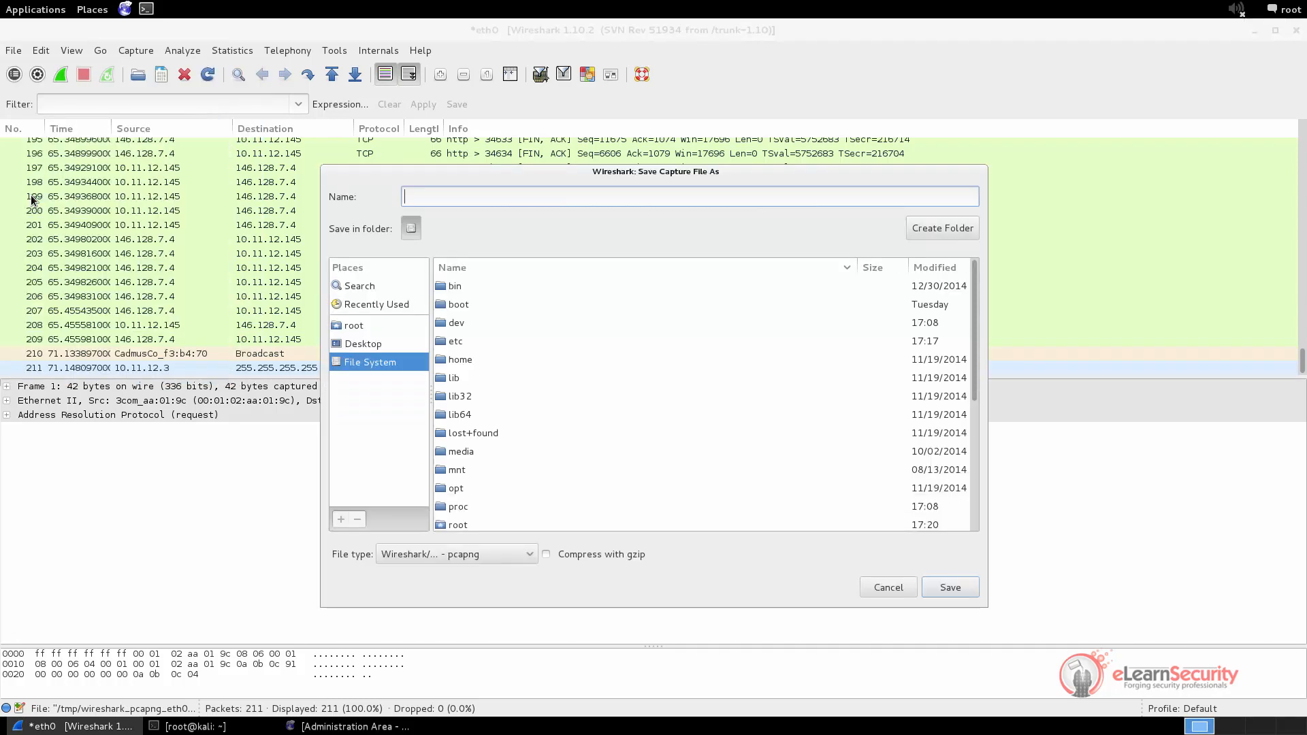
pyautogui.click(378, 327)
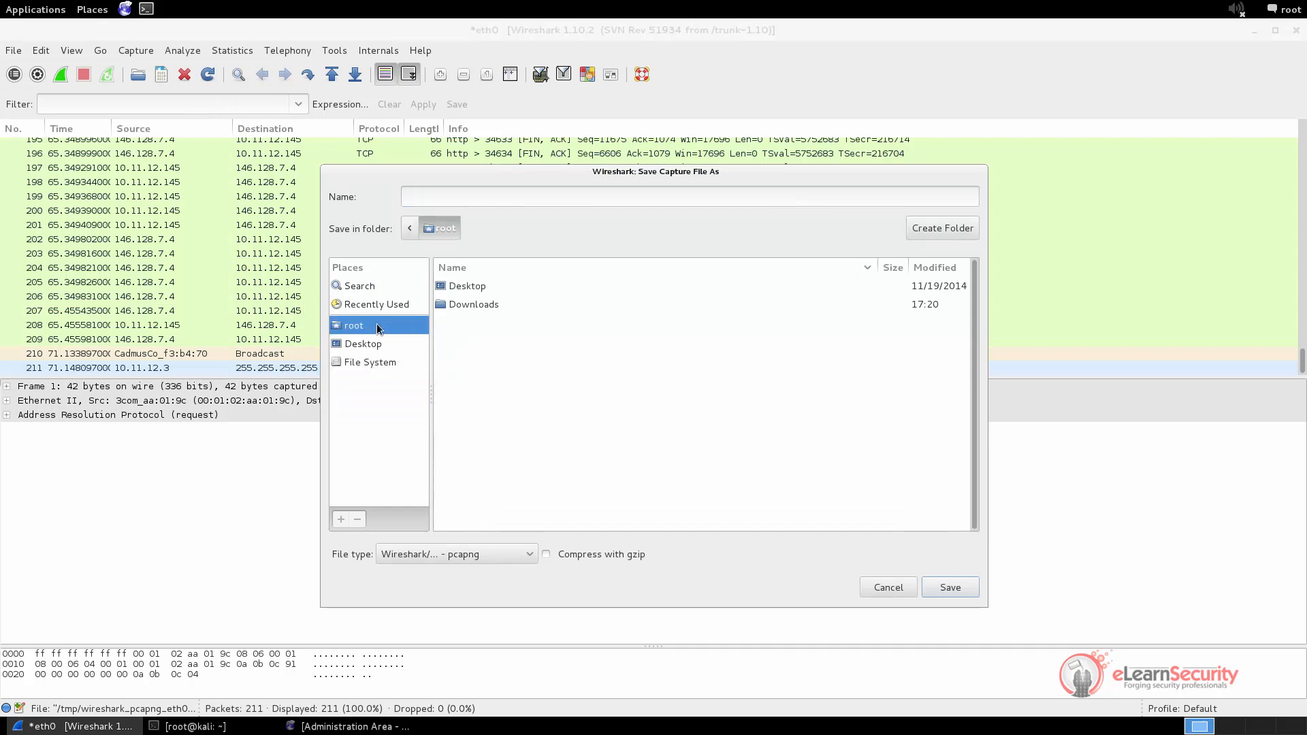
pyautogui.click(432, 196)
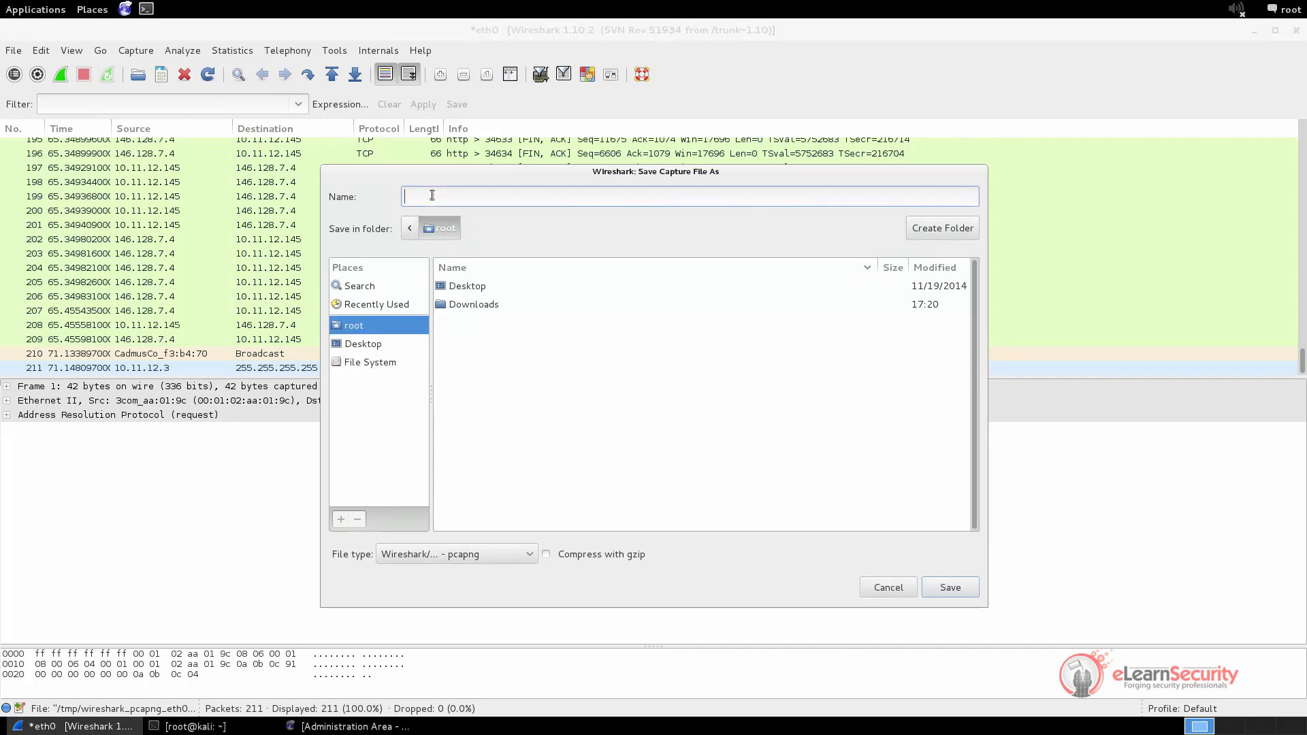
pyautogui.write('C')
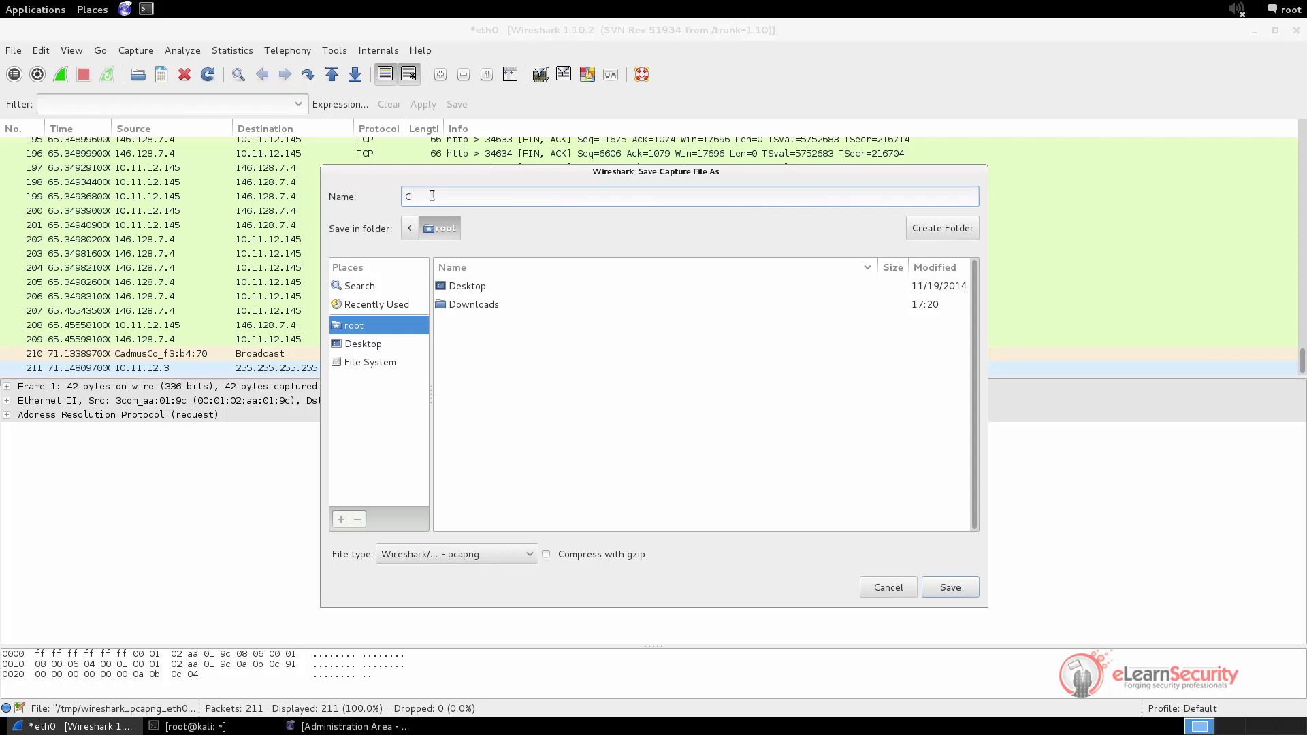
pyautogui.write('apturePTS')
pyautogui.click(951, 589)
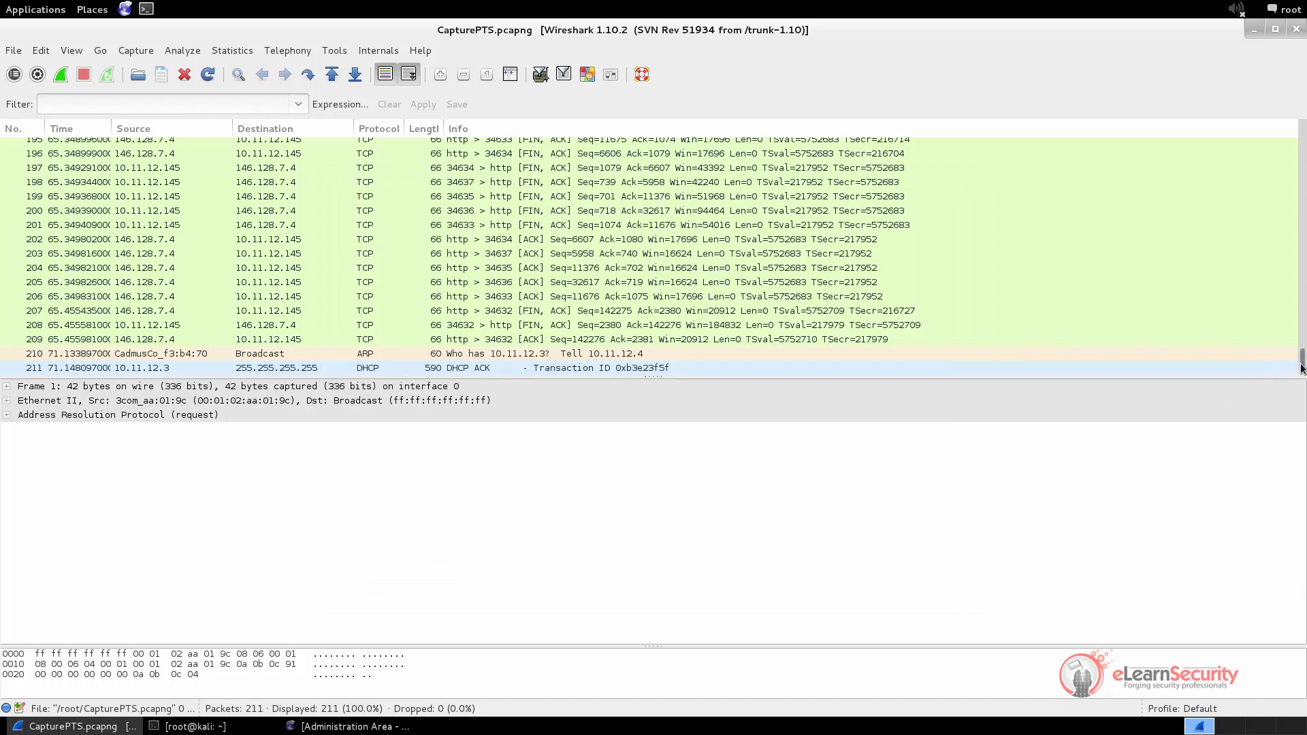
pyautogui.moveTo(1302, 361); pyautogui.dragTo(1298, 123)
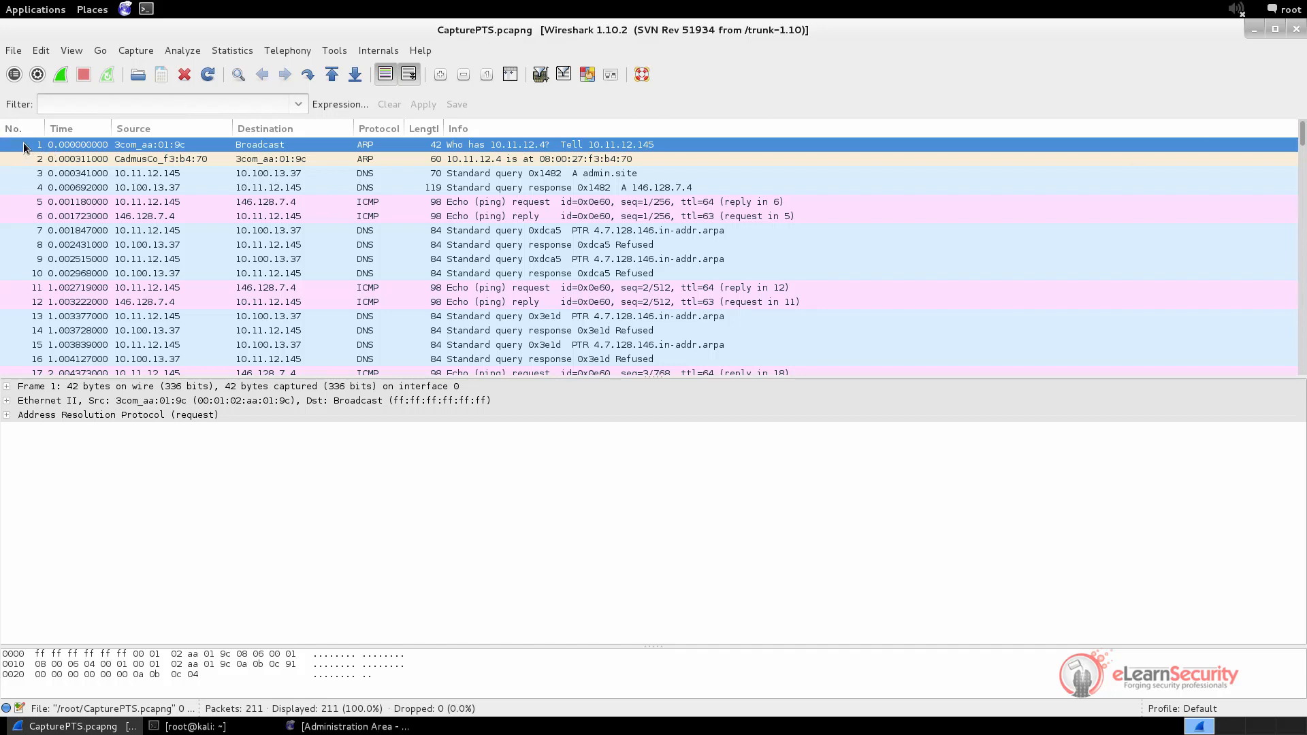
pyautogui.click(25, 165)
pyautogui.click(26, 175)
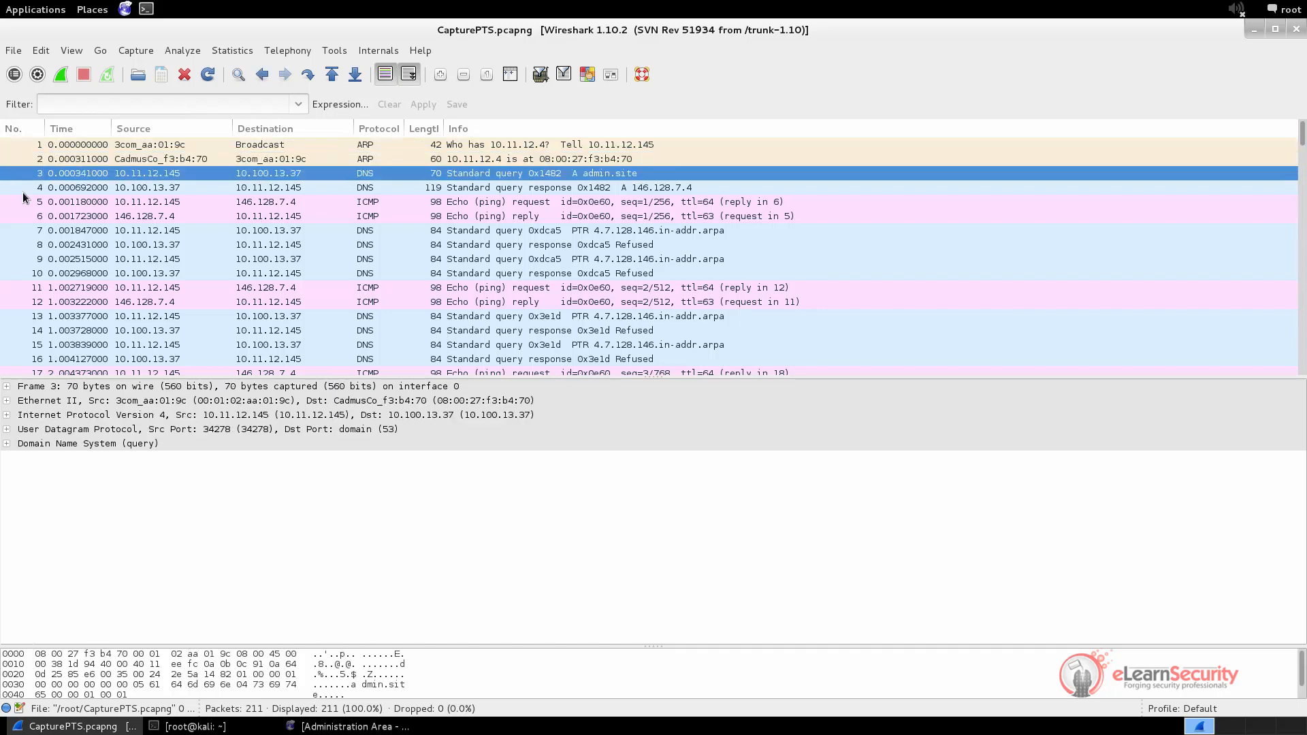
pyautogui.click(24, 189)
pyautogui.click(26, 204)
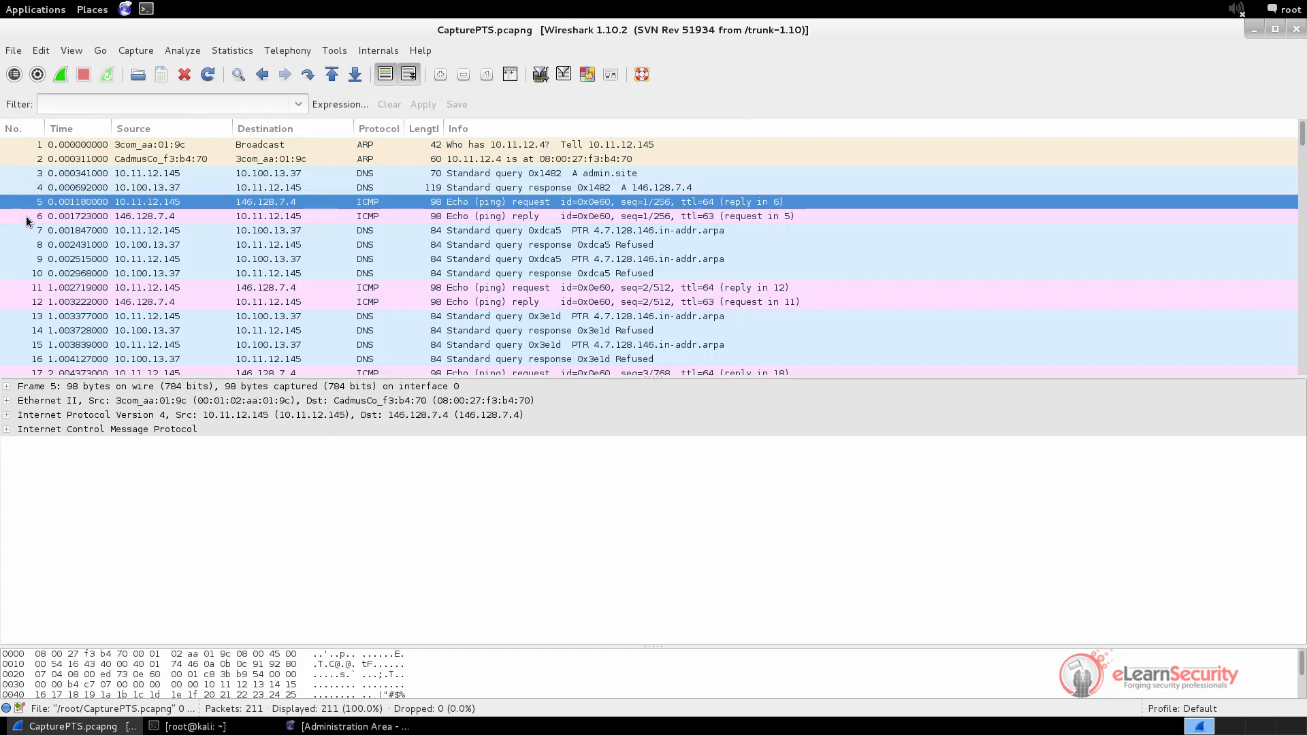
pyautogui.click(26, 215)
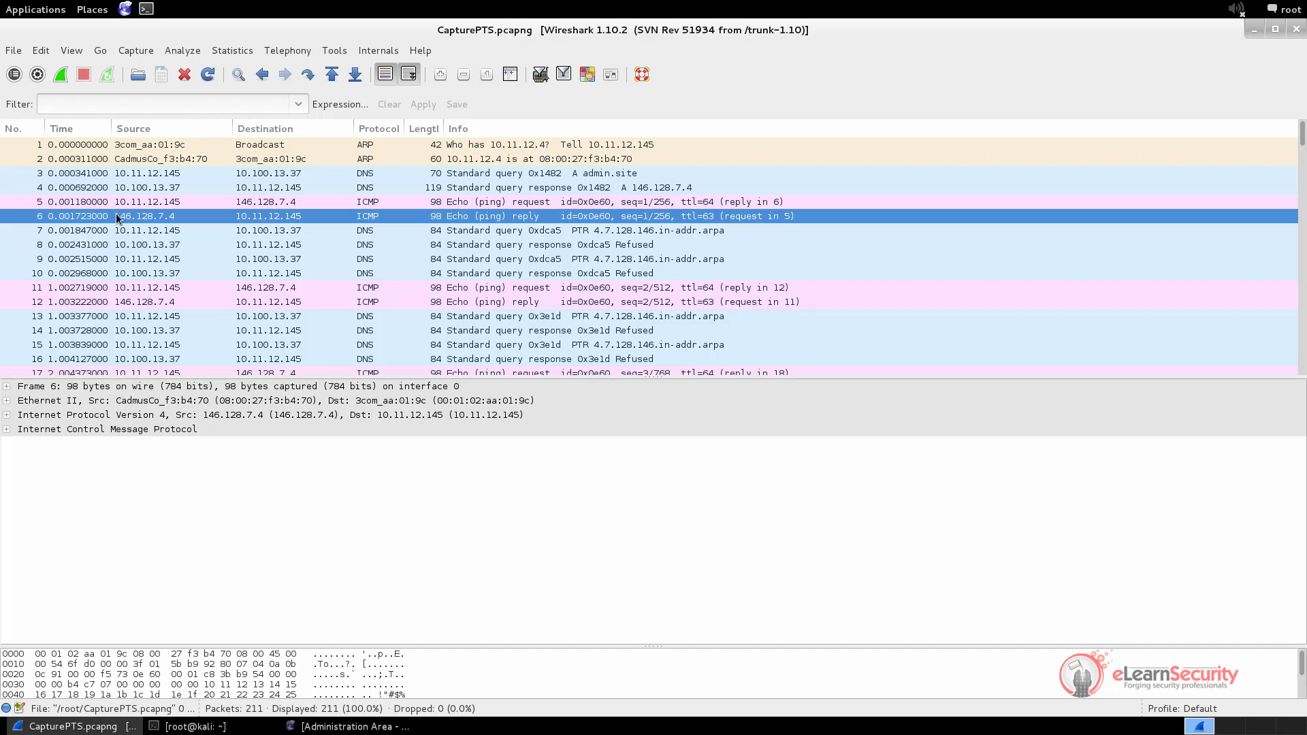
pyautogui.click(77, 145)
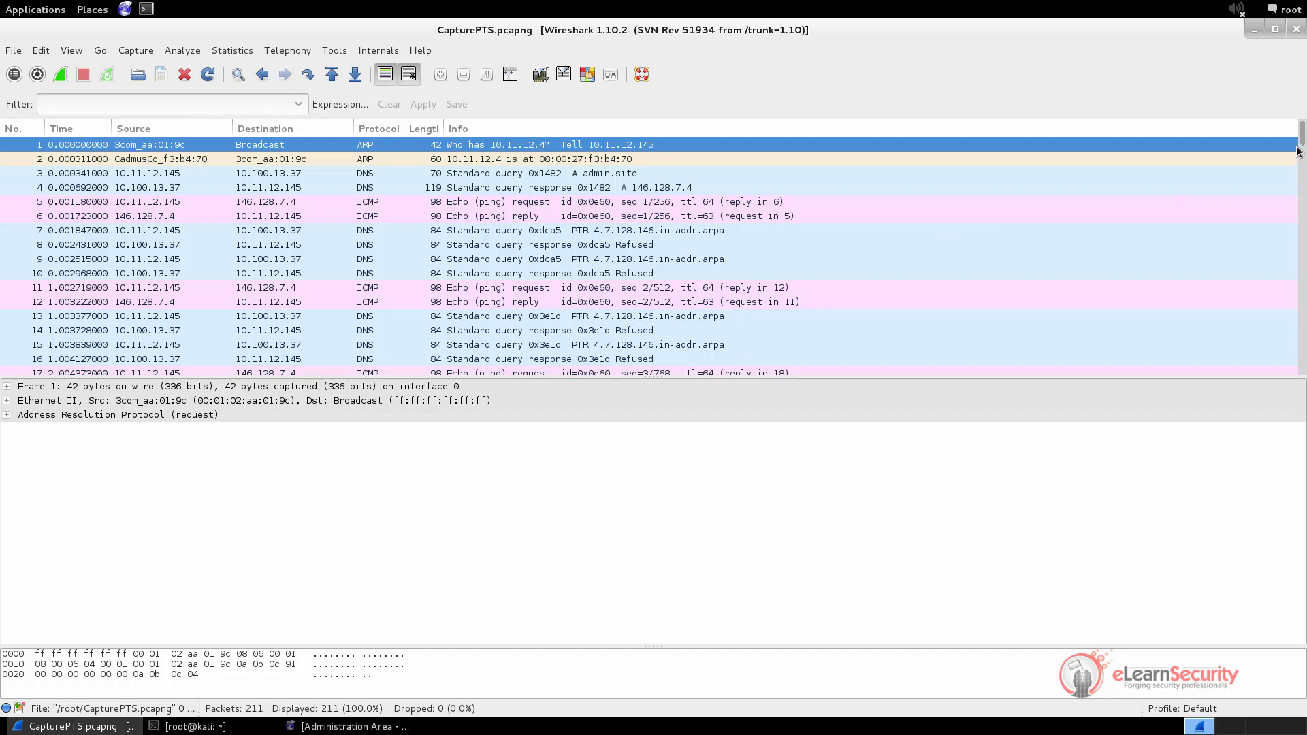
pyautogui.moveTo(1301, 136); pyautogui.dragTo(1304, 394)
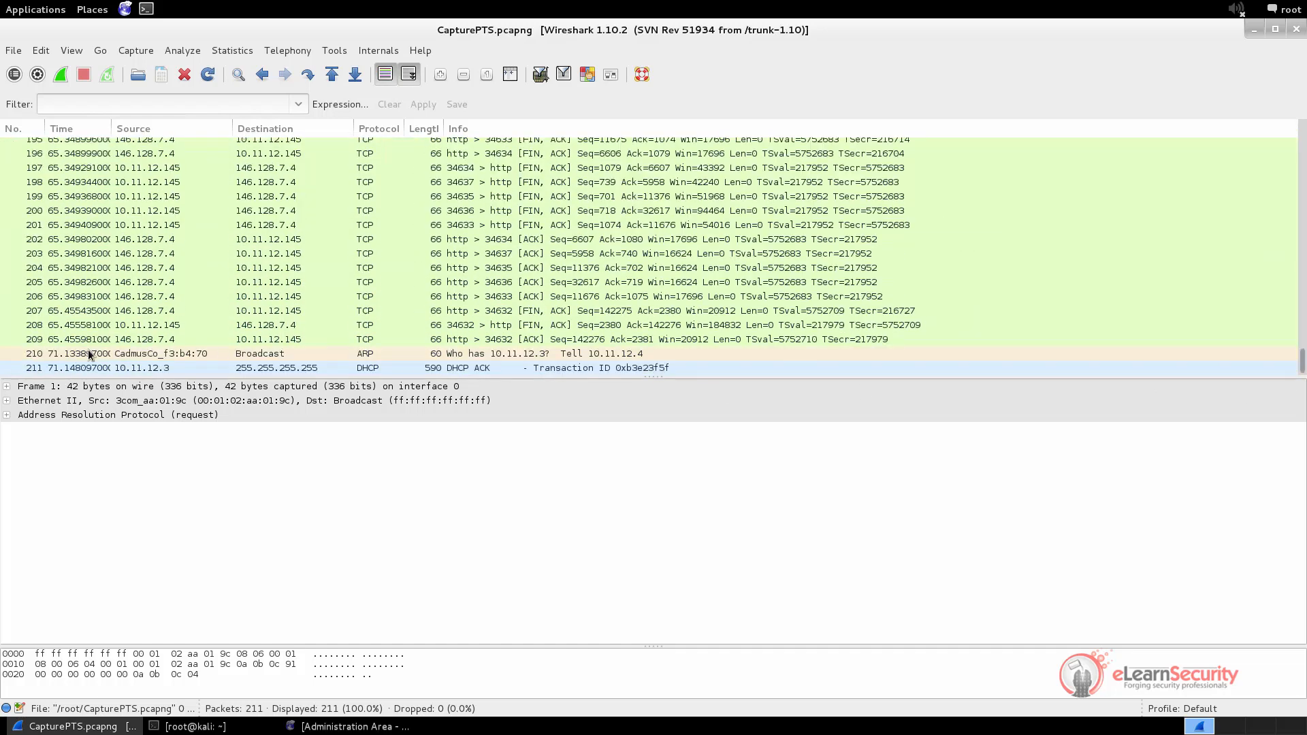
pyautogui.click(36, 354)
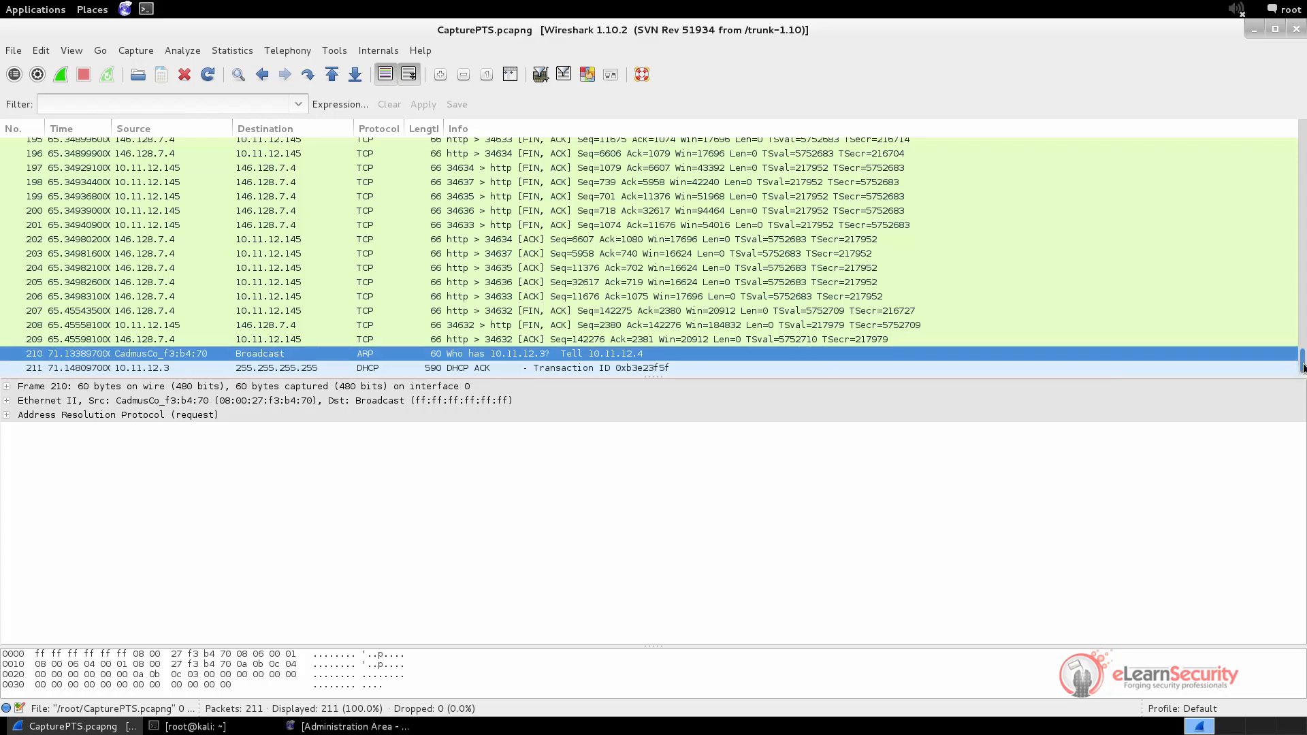
pyautogui.moveTo(1302, 368); pyautogui.dragTo(1302, 121)
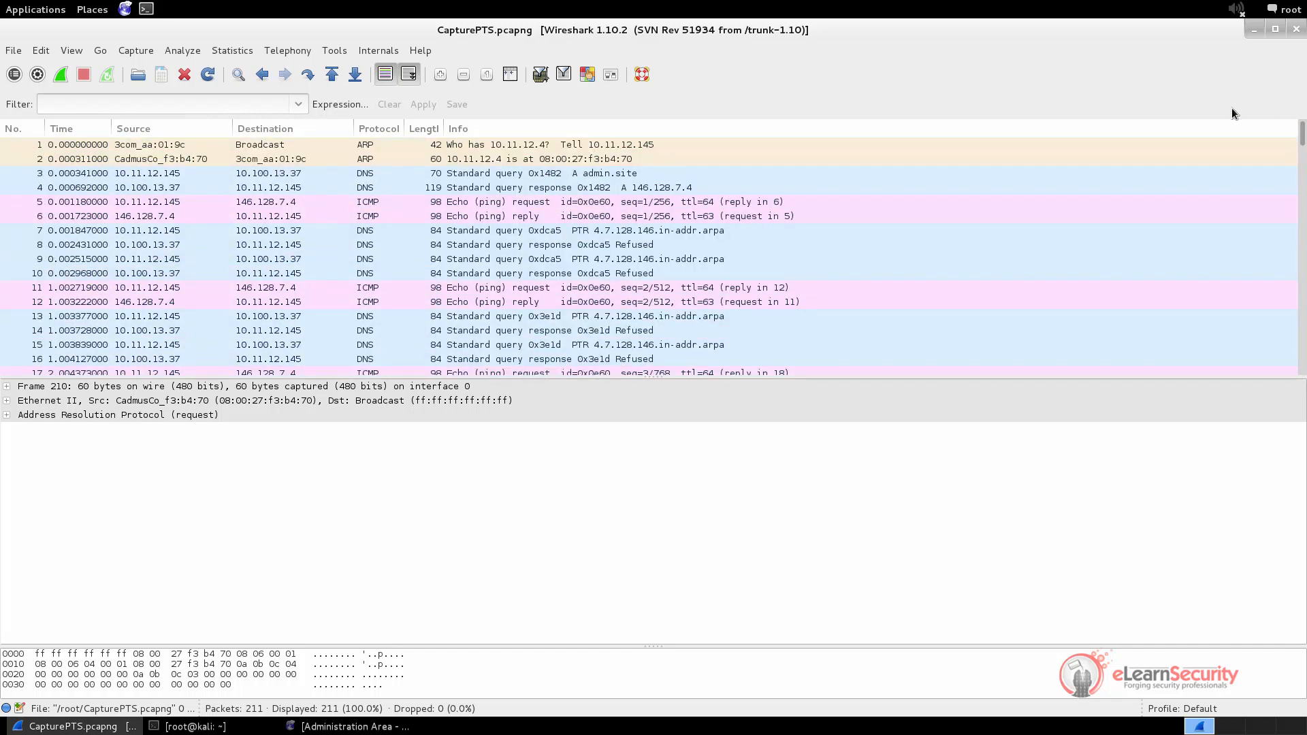
pyautogui.click(127, 148)
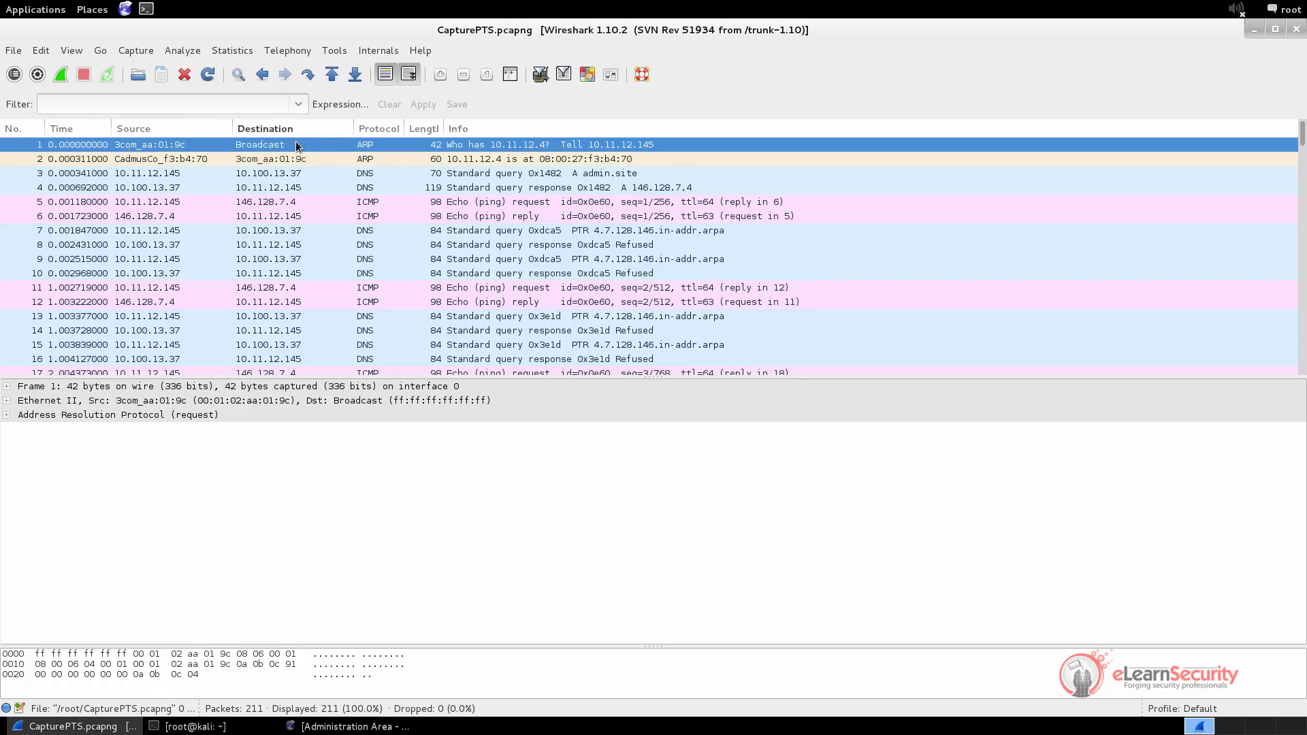
pyautogui.click(265, 162)
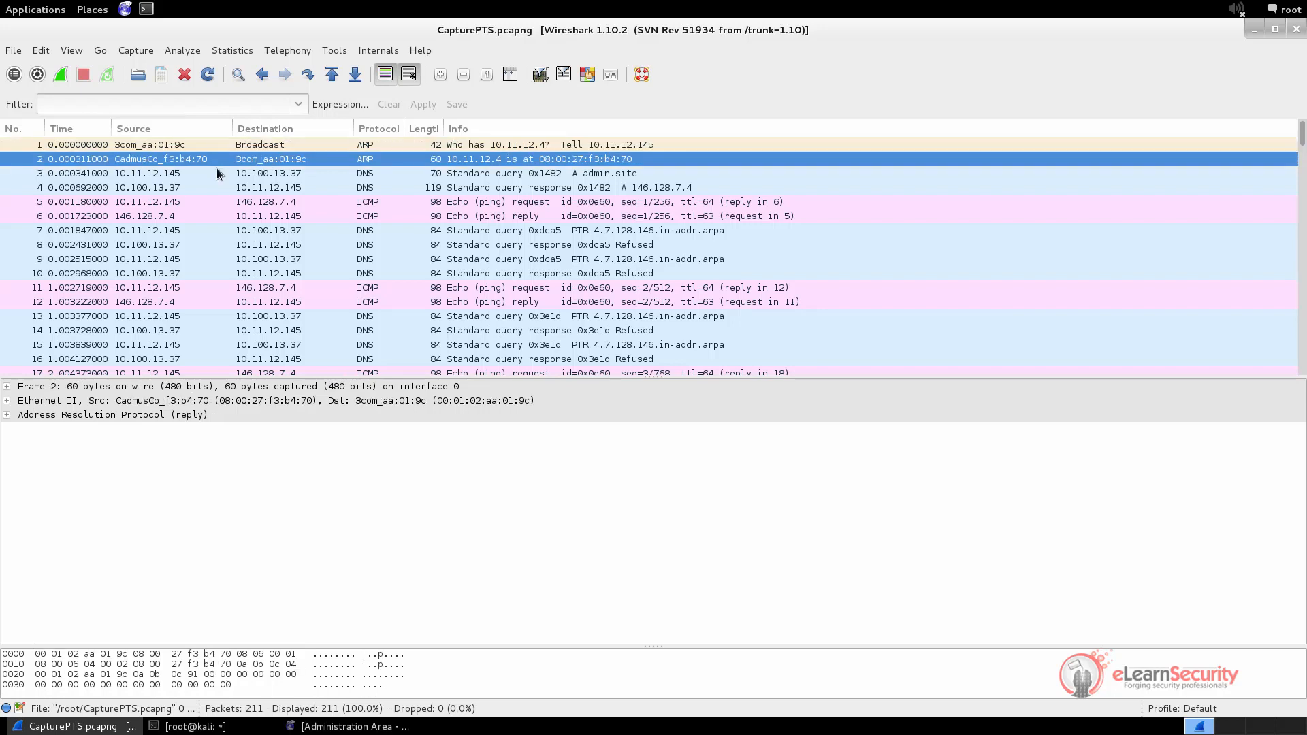
pyautogui.click(135, 174)
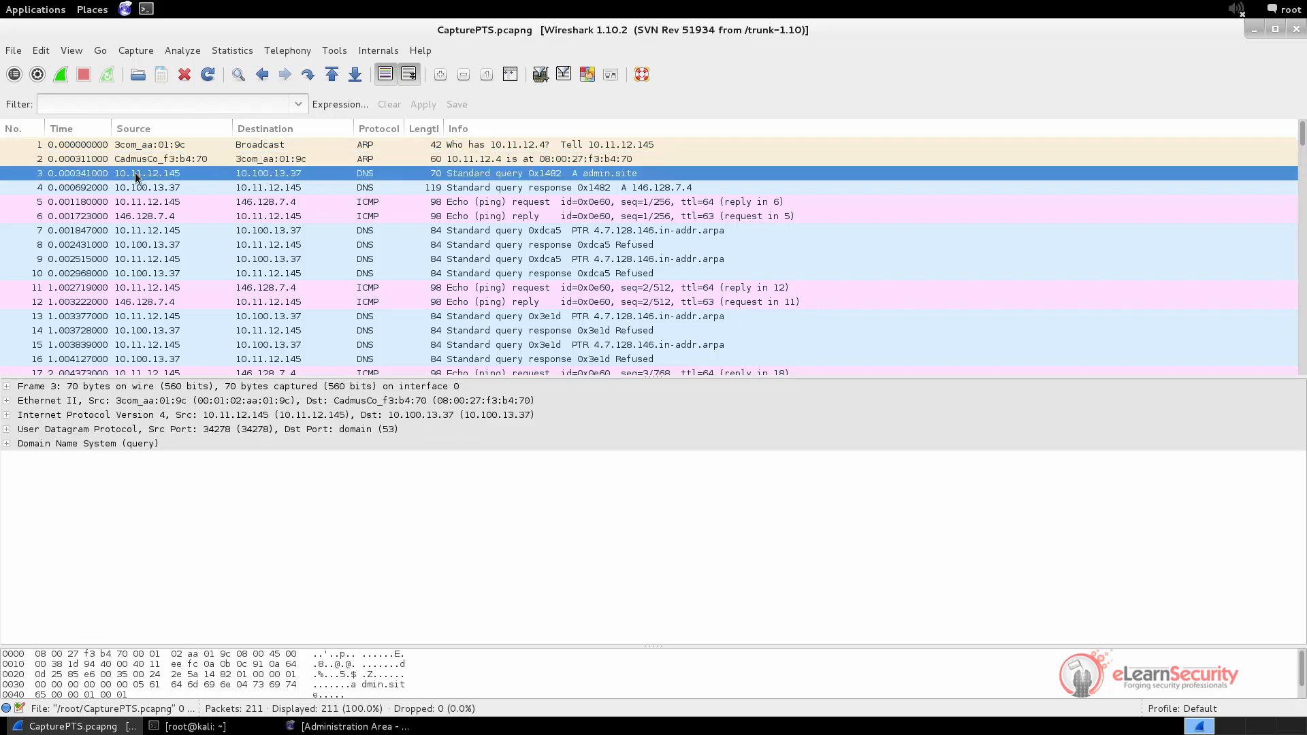
pyautogui.click(261, 191)
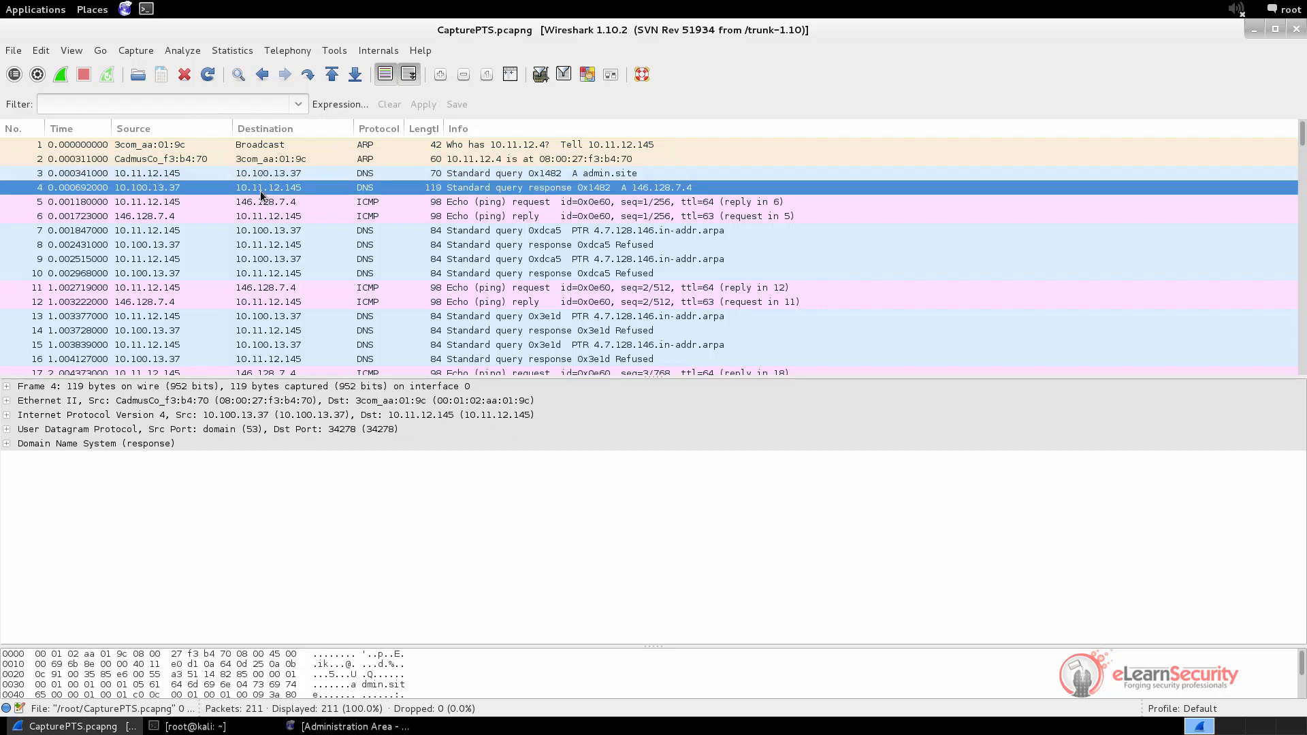
pyautogui.click(170, 159)
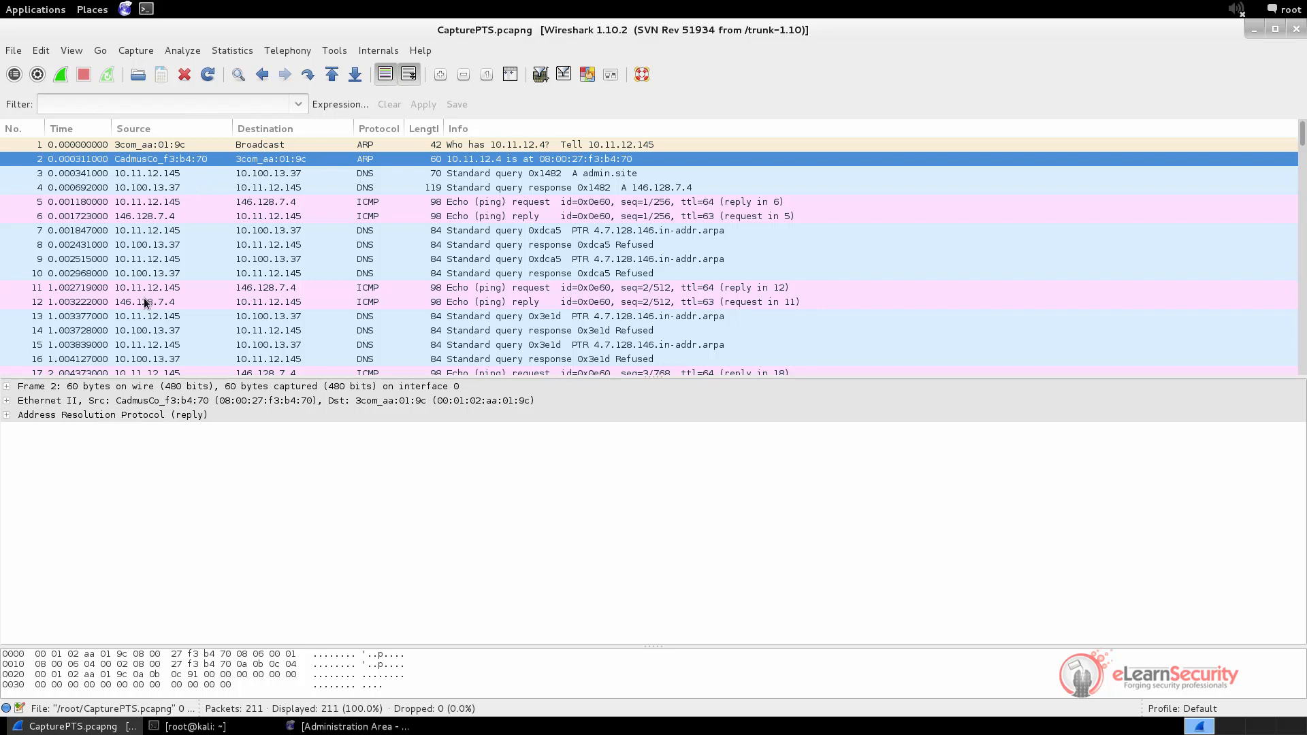
pyautogui.click(143, 275)
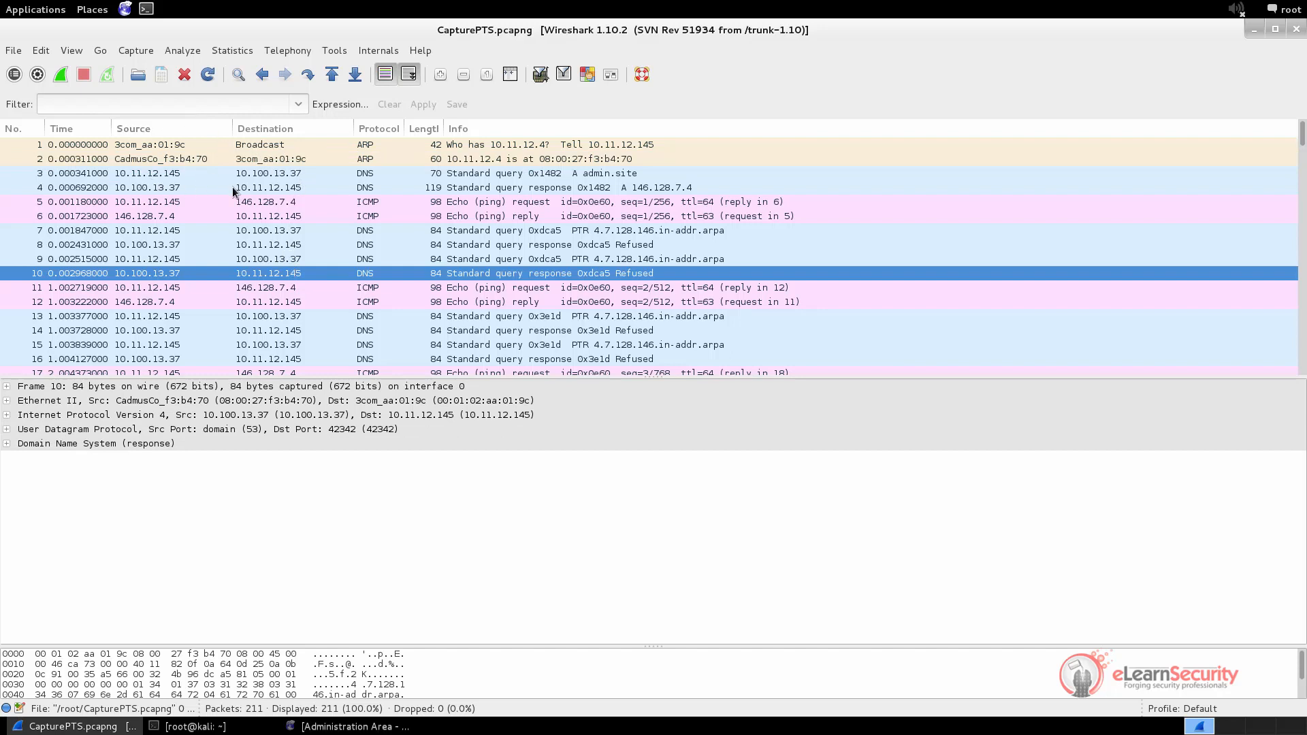
# Disable MAC-layer name resolution so ARP frames 1 and 2 show raw MAC addresses
pyautogui.click(294, 145)
pyautogui.click(72, 51)
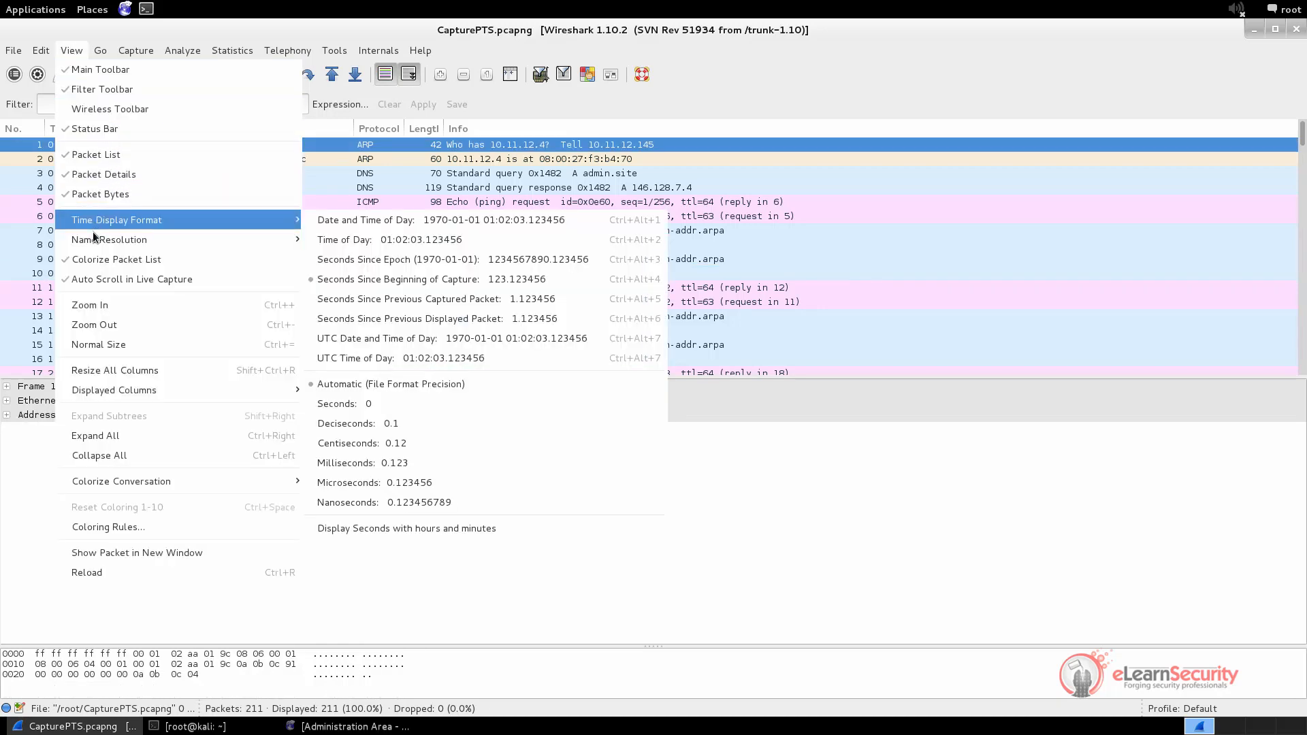
pyautogui.moveTo(93, 240)
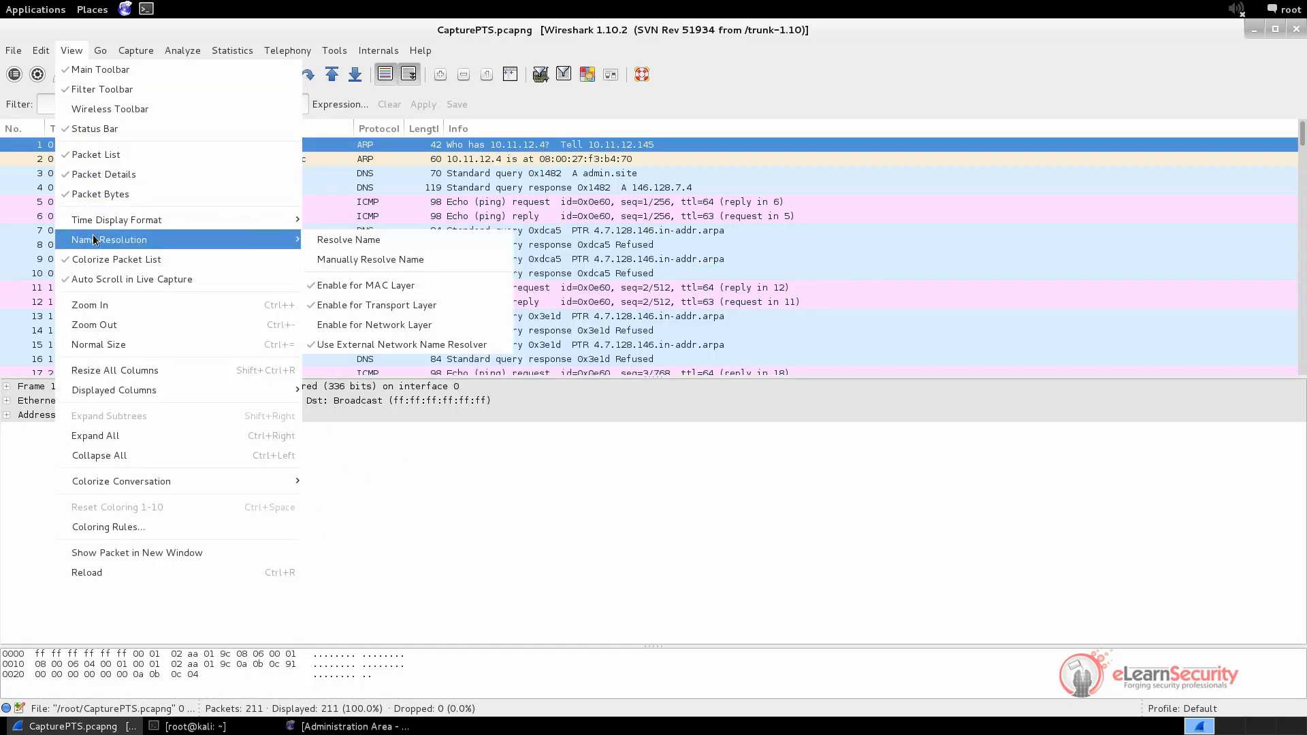
pyautogui.click(360, 286)
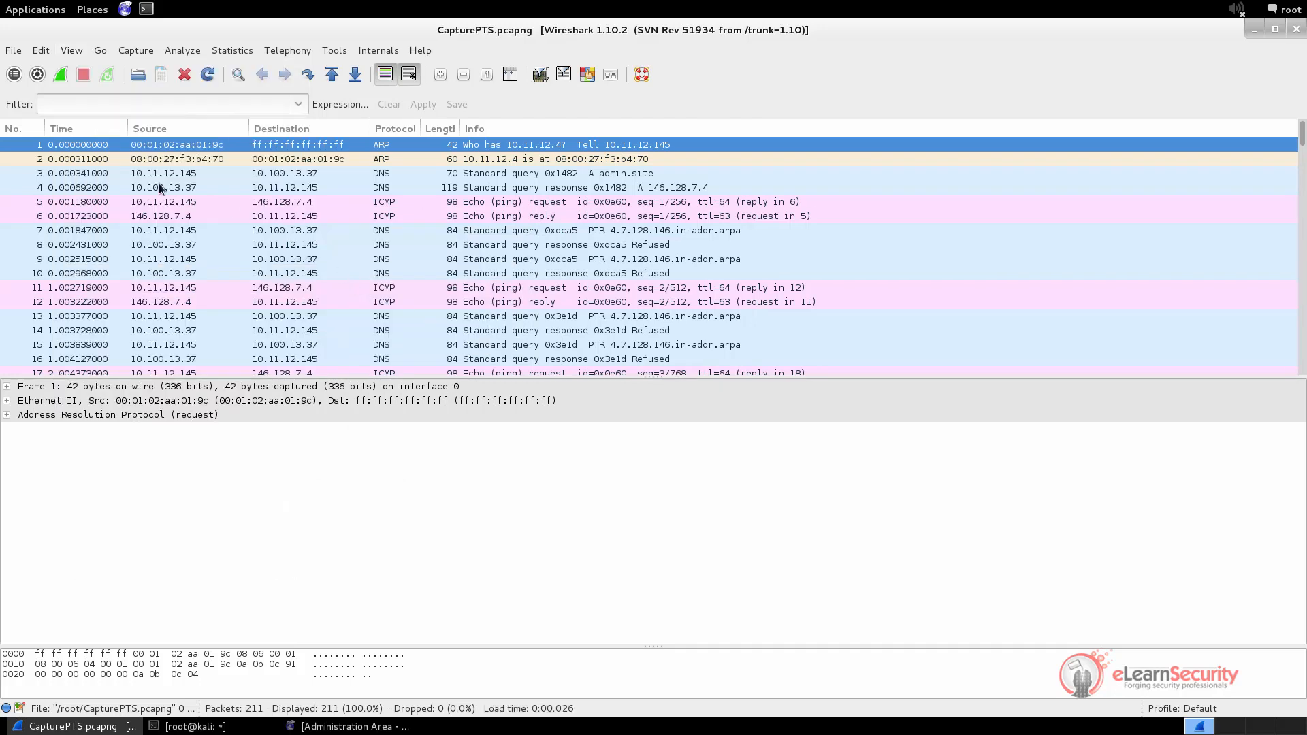
pyautogui.click(148, 156)
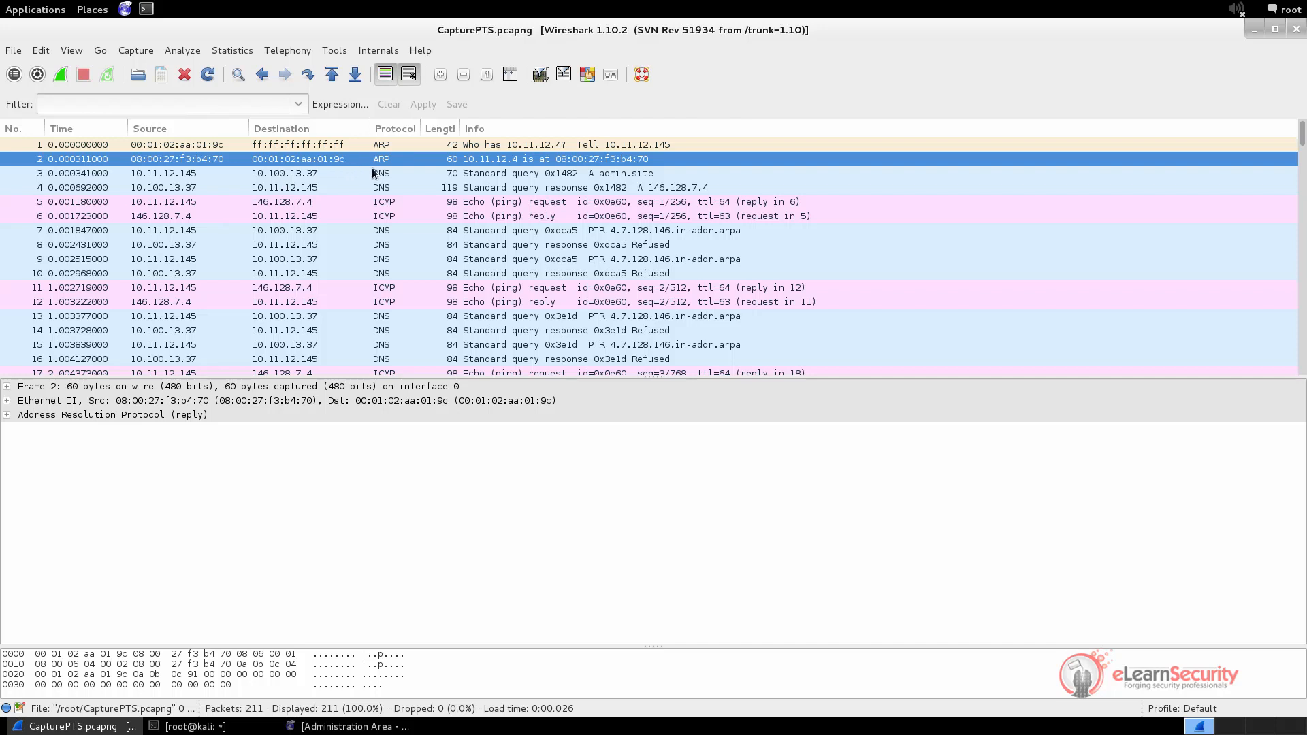
pyautogui.click(383, 148)
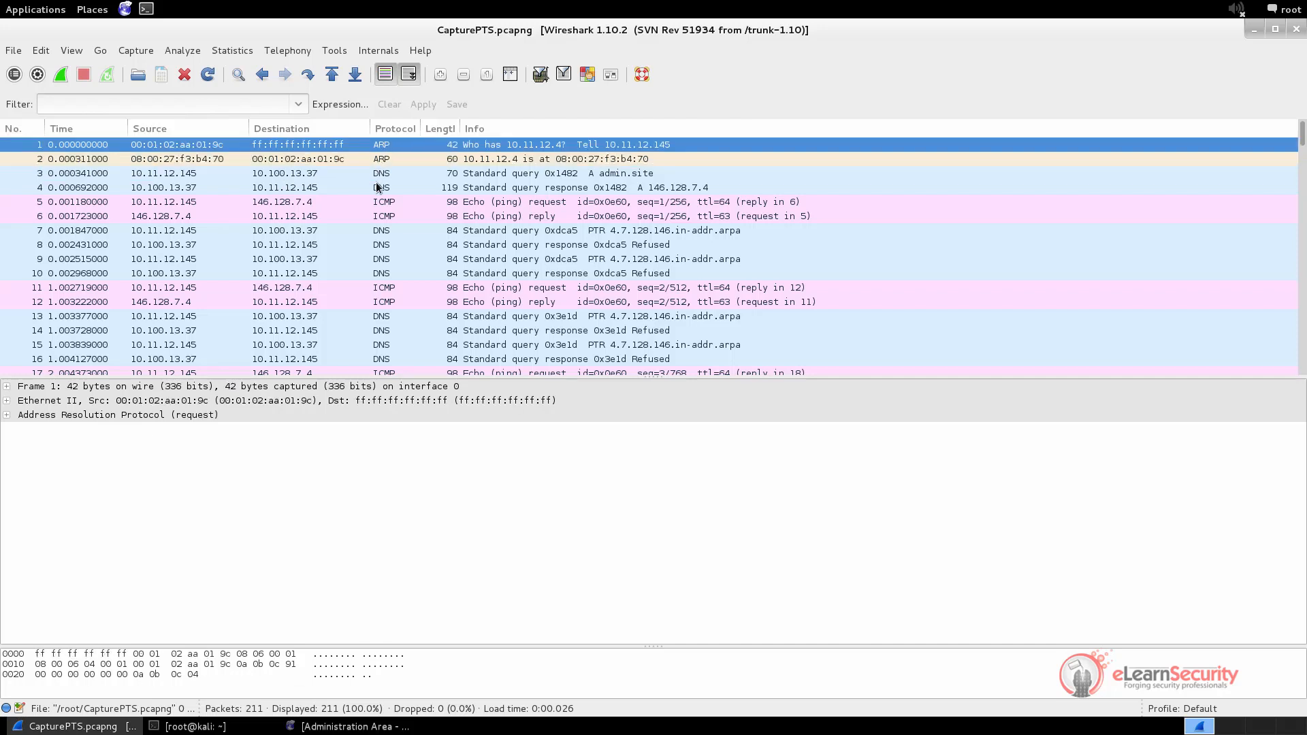
pyautogui.click(380, 174)
pyautogui.click(381, 202)
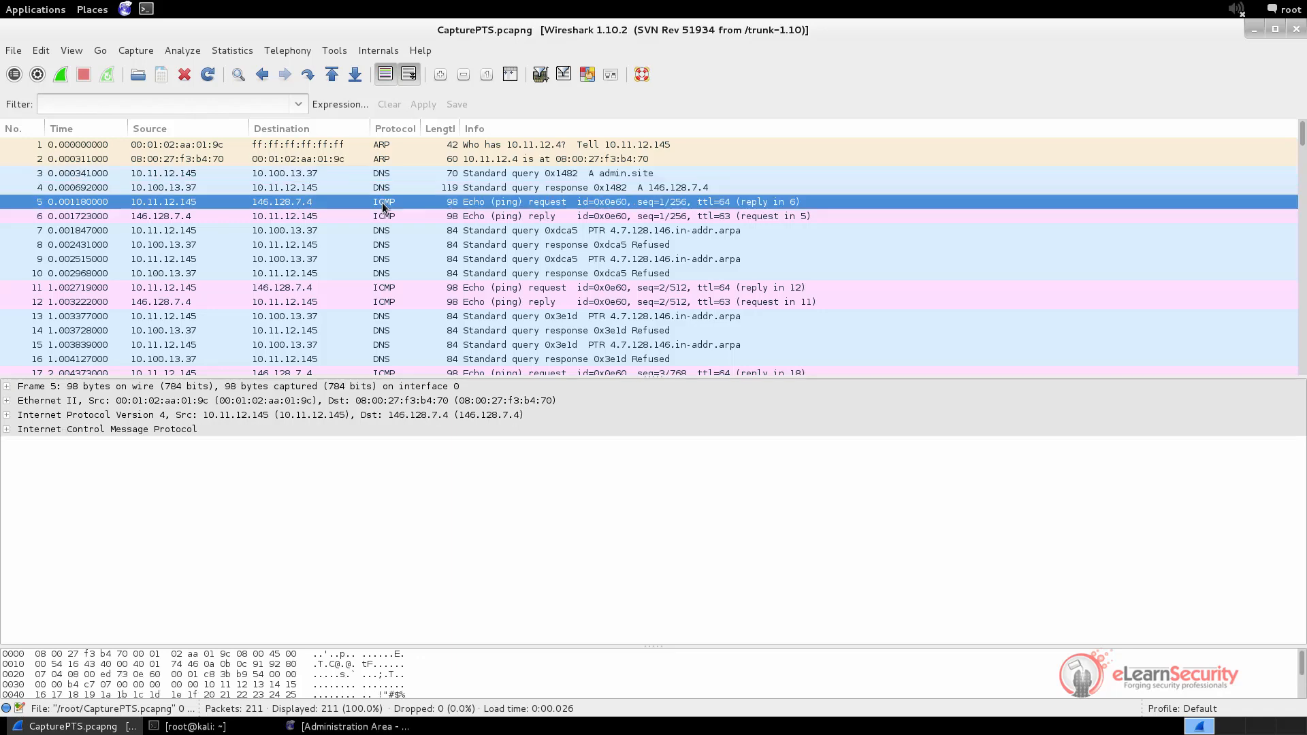
pyautogui.scroll(-2, 433, 288)
pyautogui.scroll(-15, 434, 290)
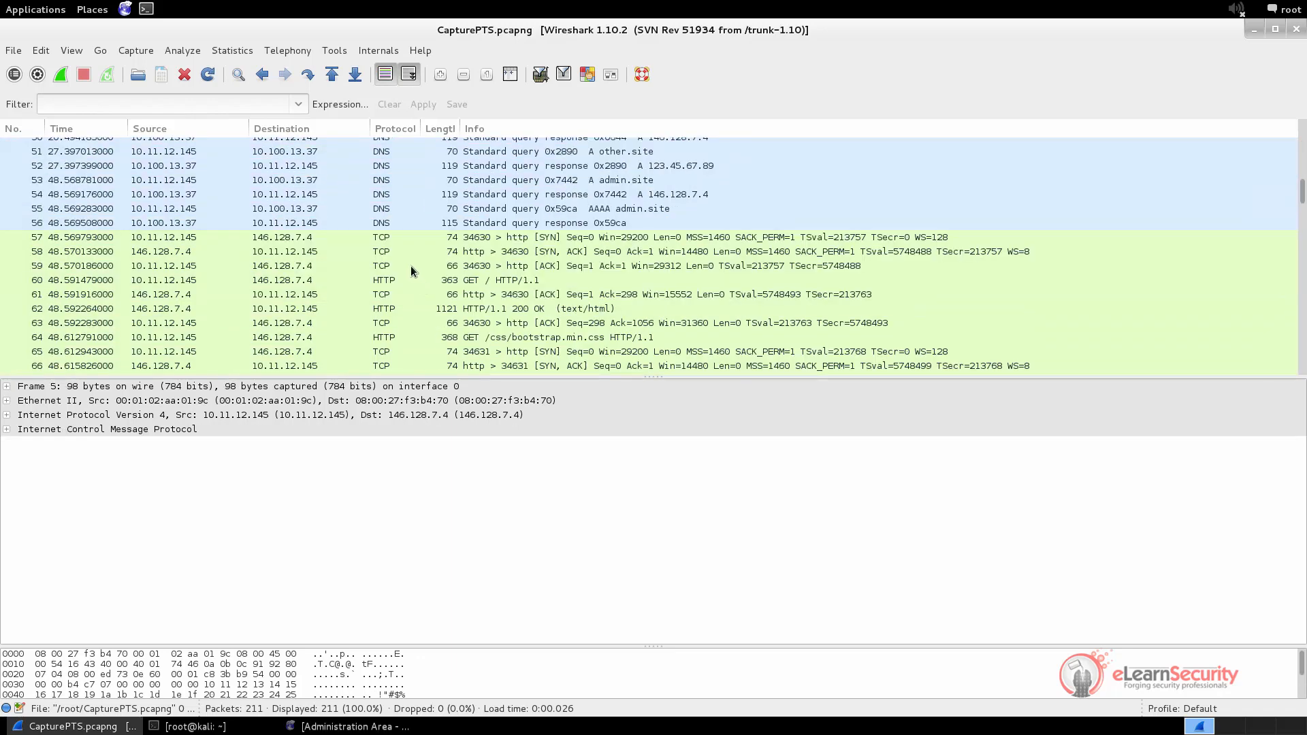
pyautogui.click(386, 238)
pyautogui.click(386, 280)
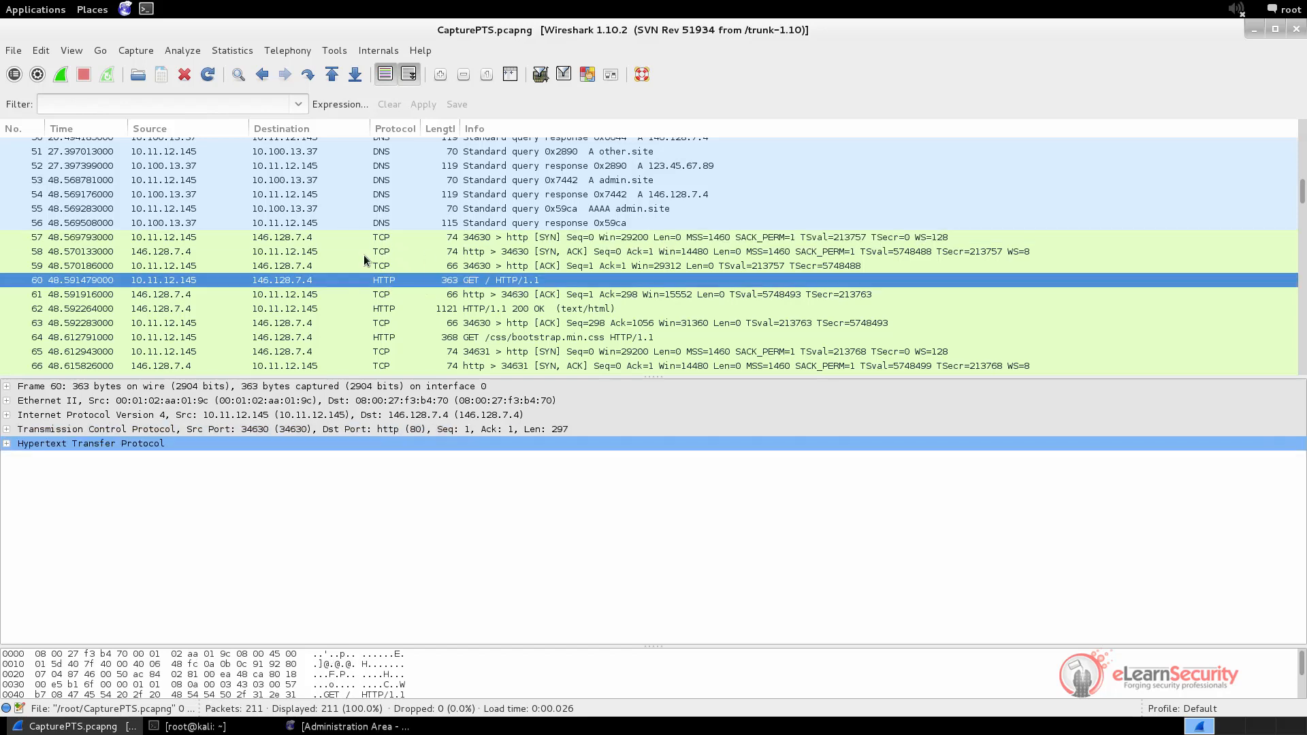
pyautogui.scroll(4, 363, 252)
pyautogui.scroll(13, 362, 254)
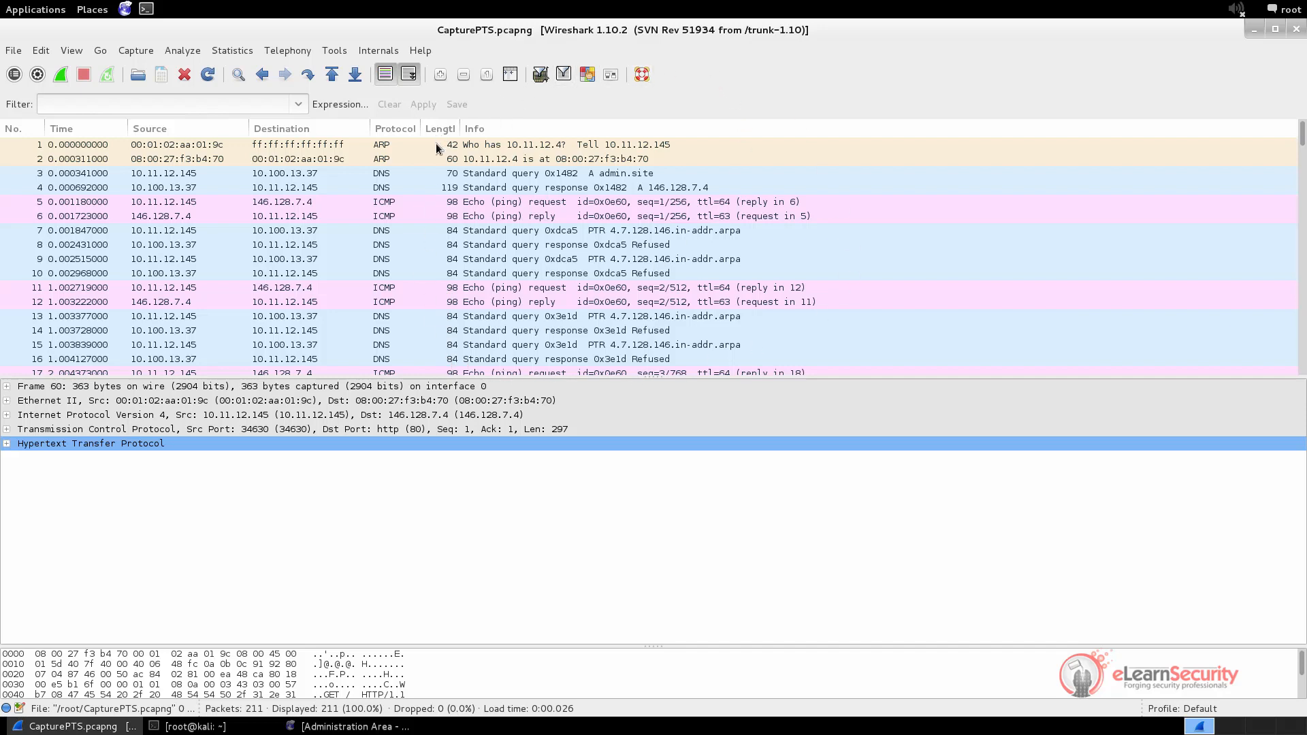
pyautogui.click(528, 146)
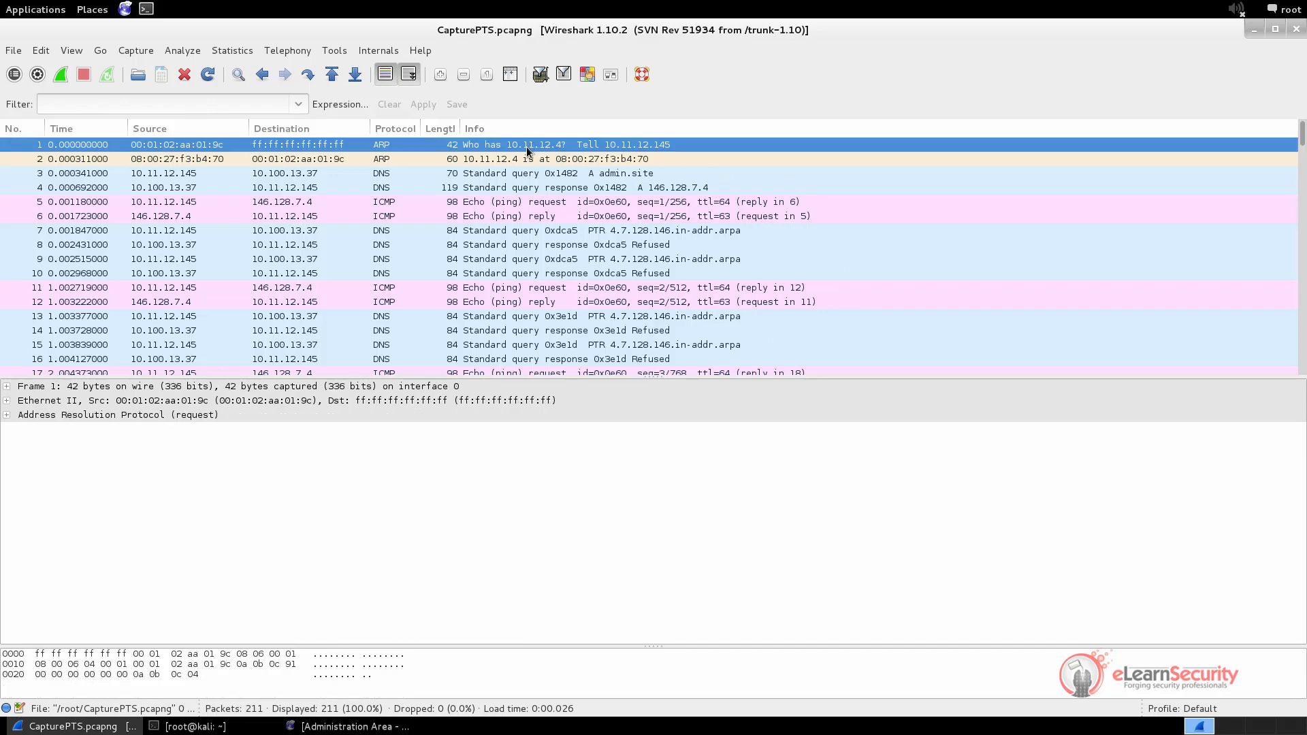
pyautogui.click(553, 216)
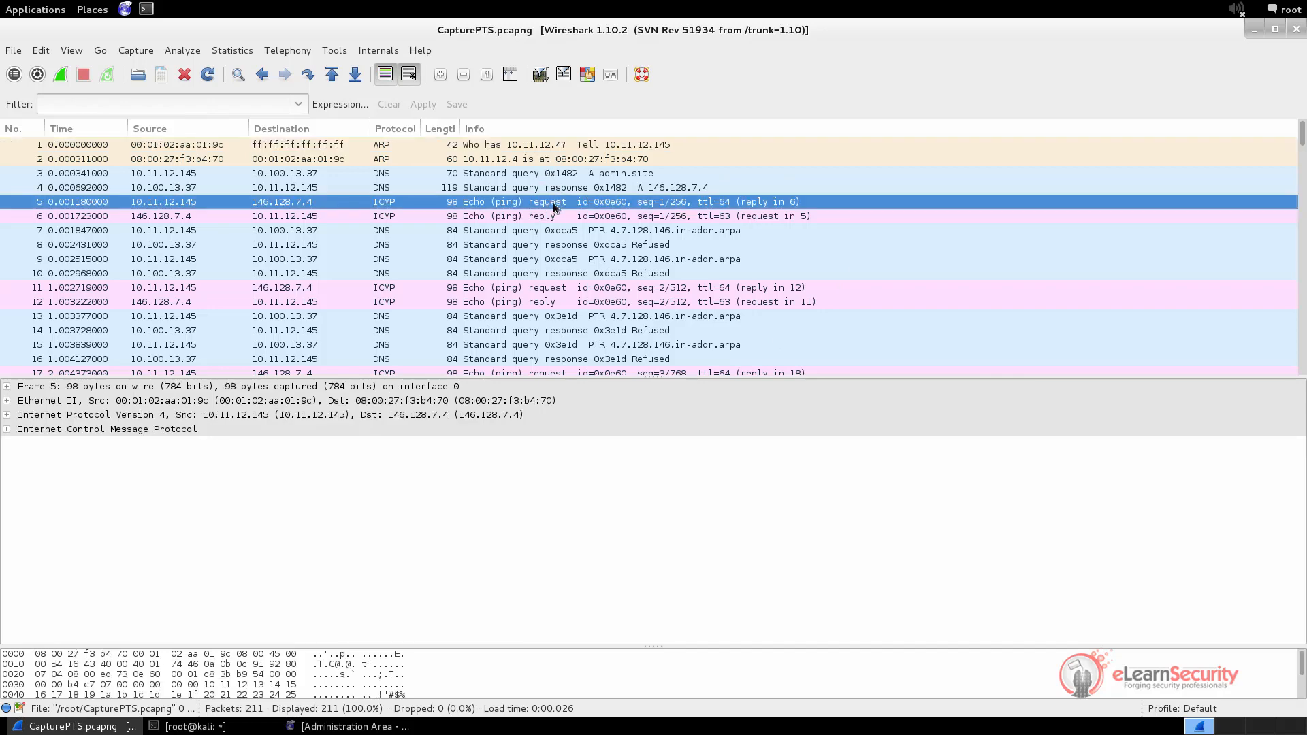
pyautogui.click(549, 245)
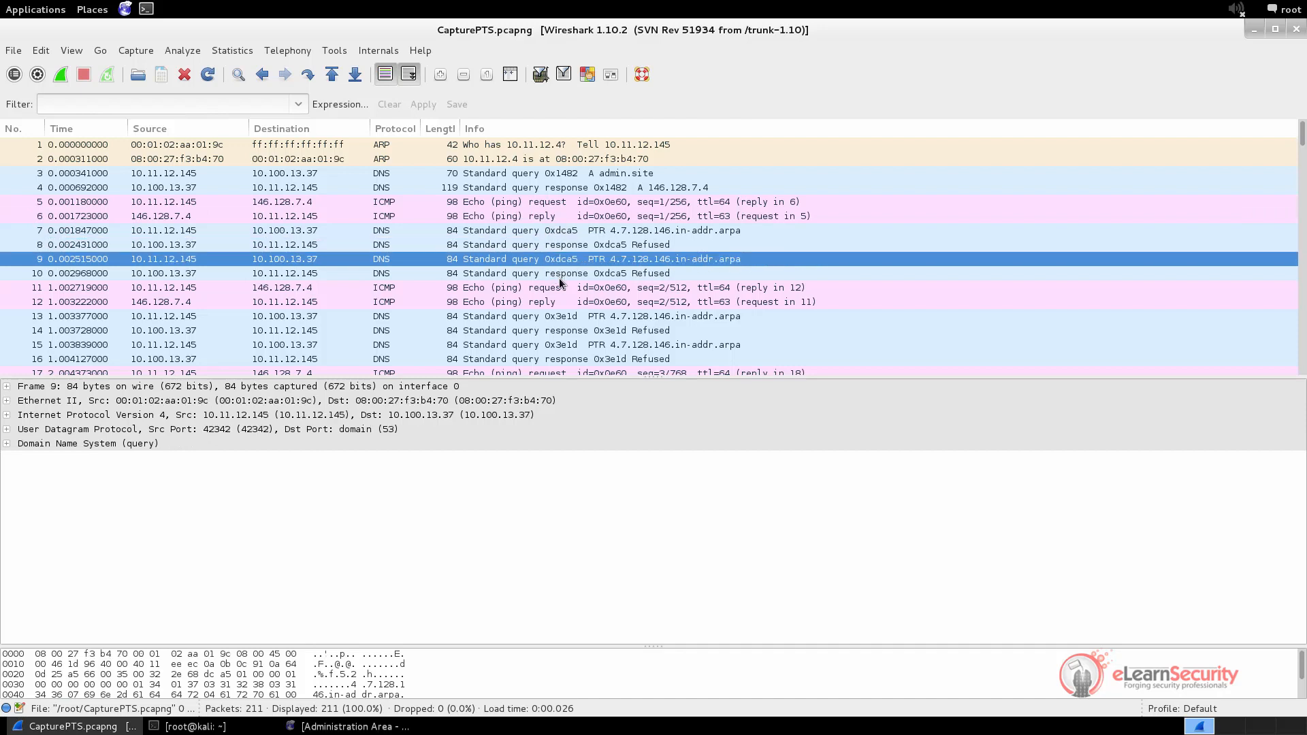
pyautogui.click(563, 289)
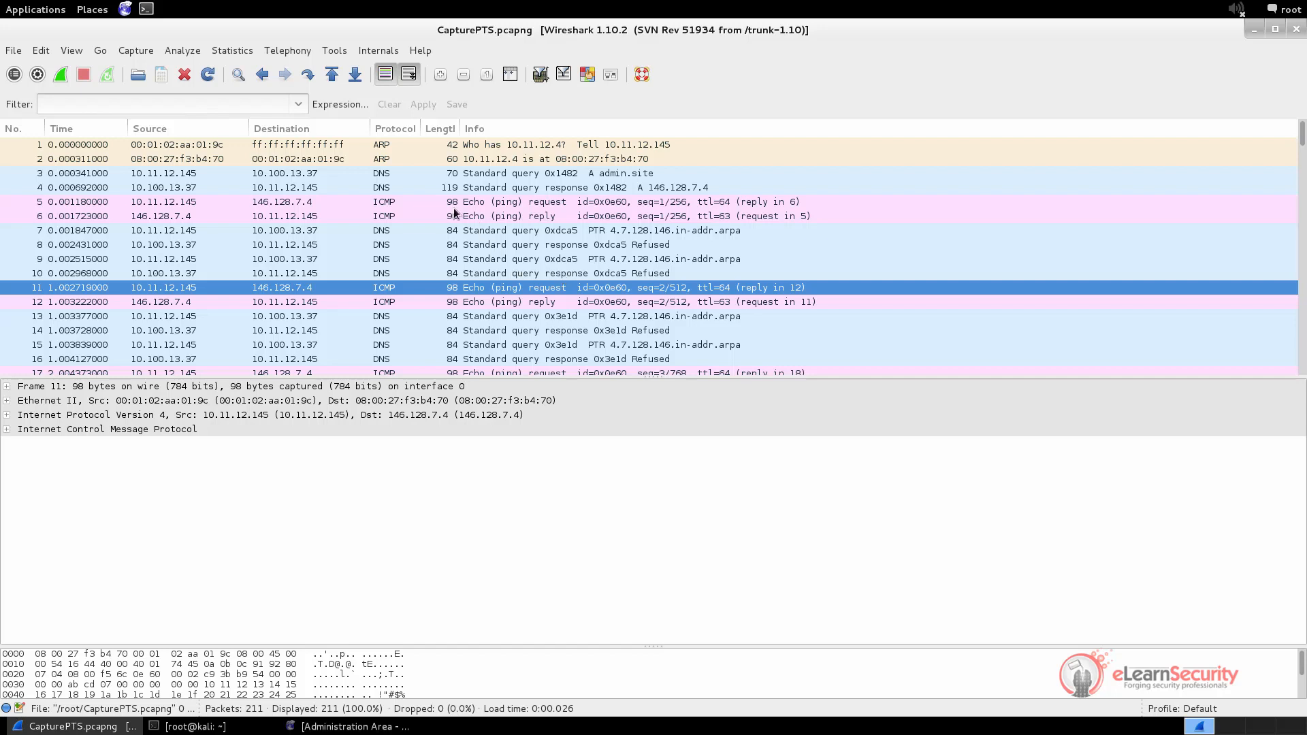
pyautogui.click(56, 100)
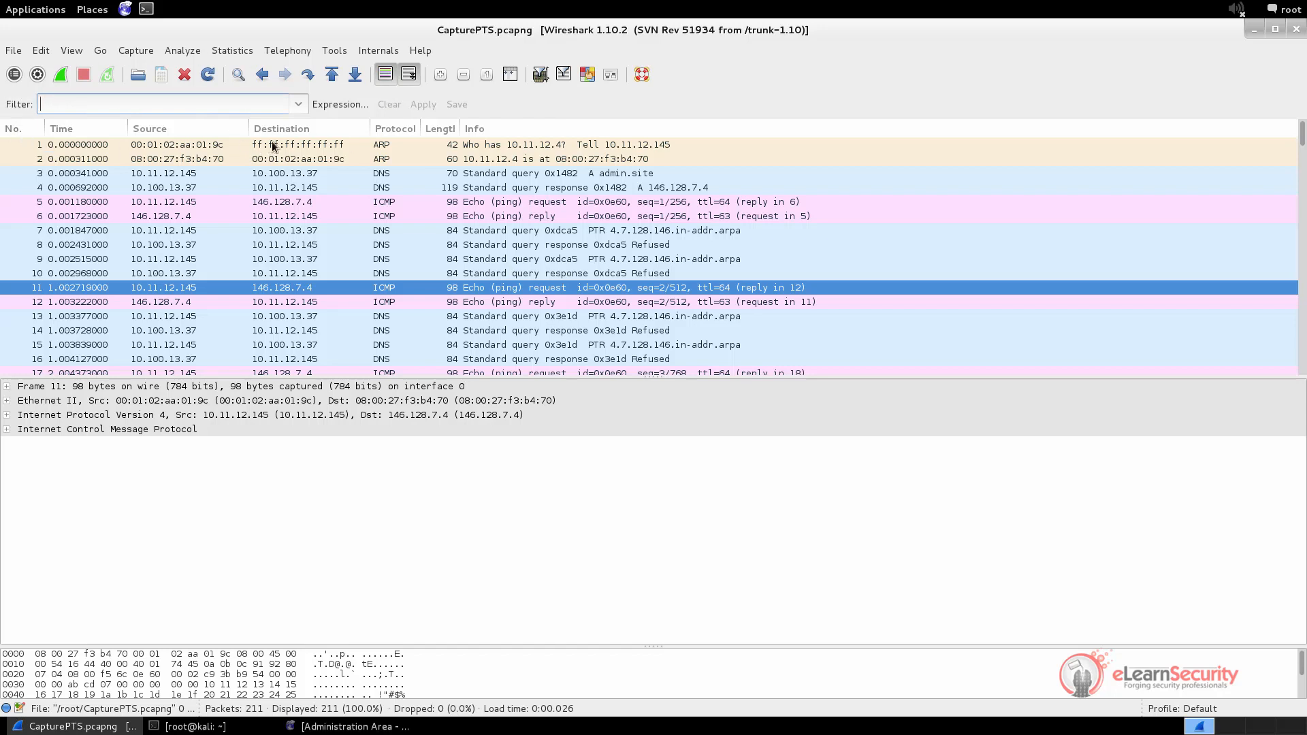
pyautogui.click(19, 105)
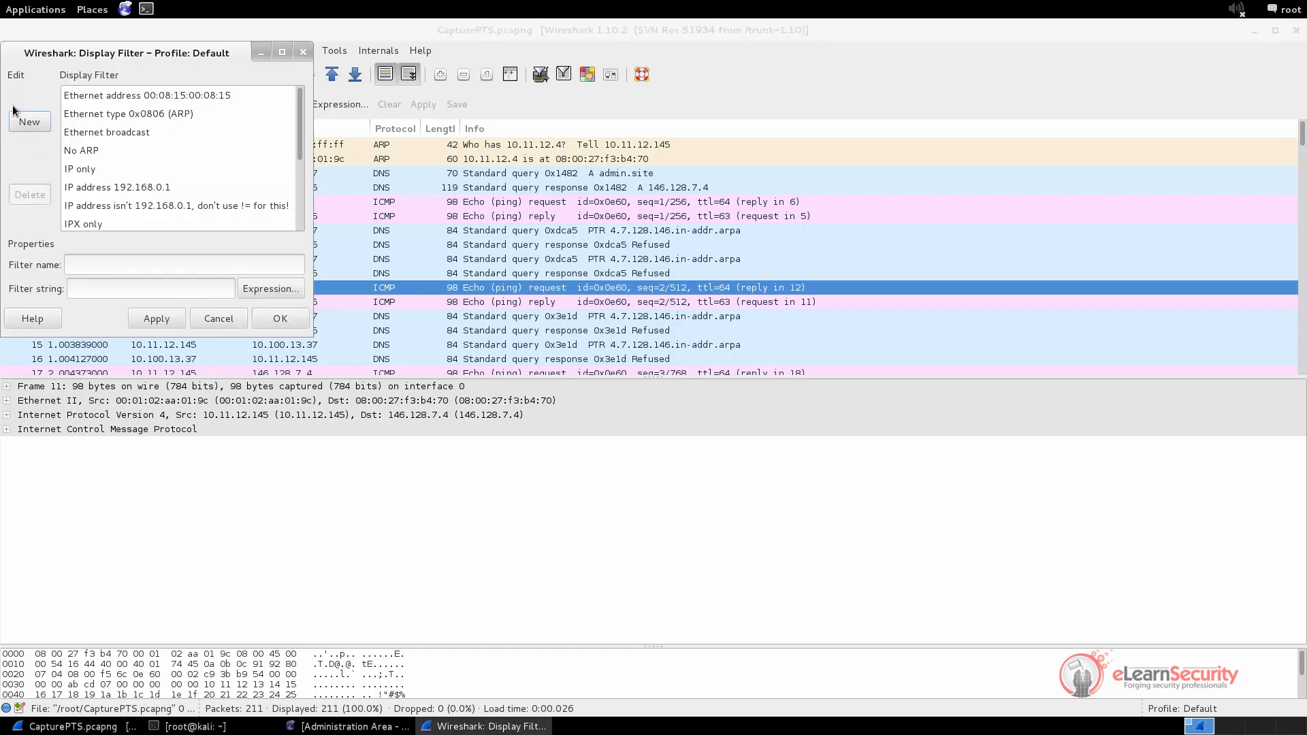
pyautogui.click(91, 151)
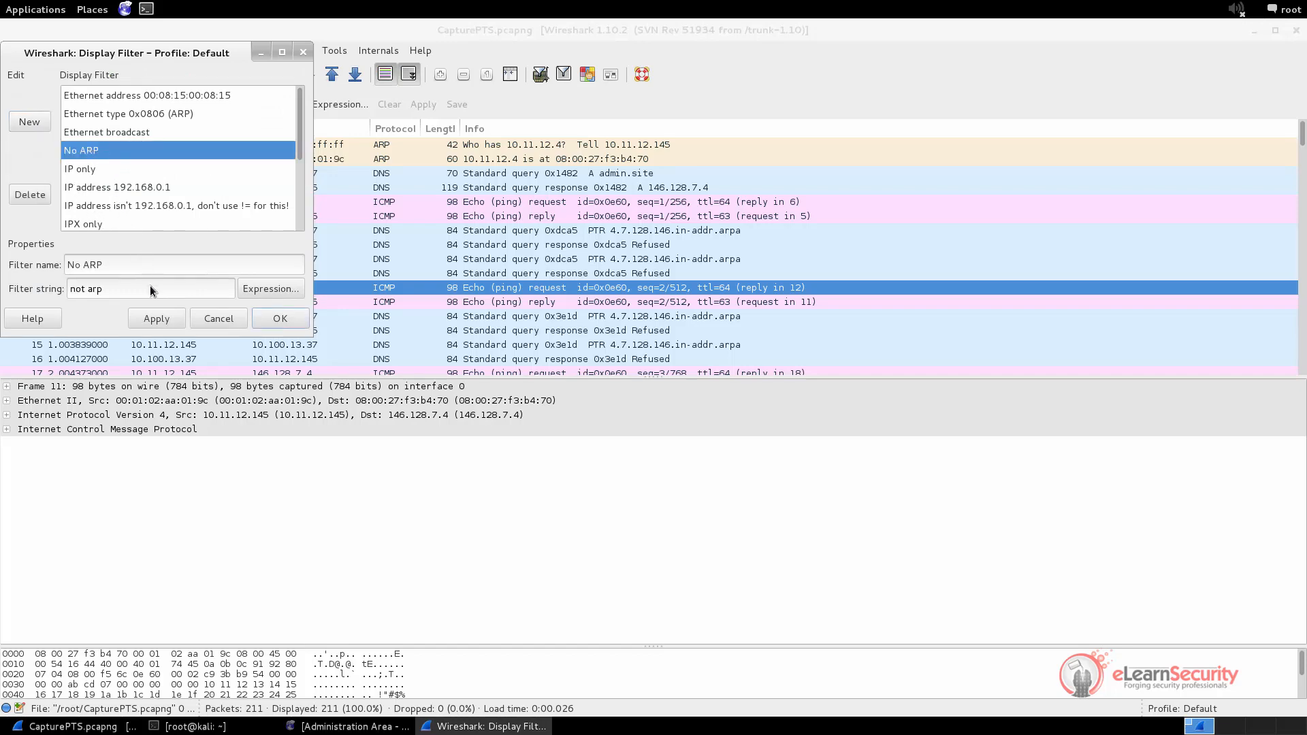
pyautogui.click(271, 315)
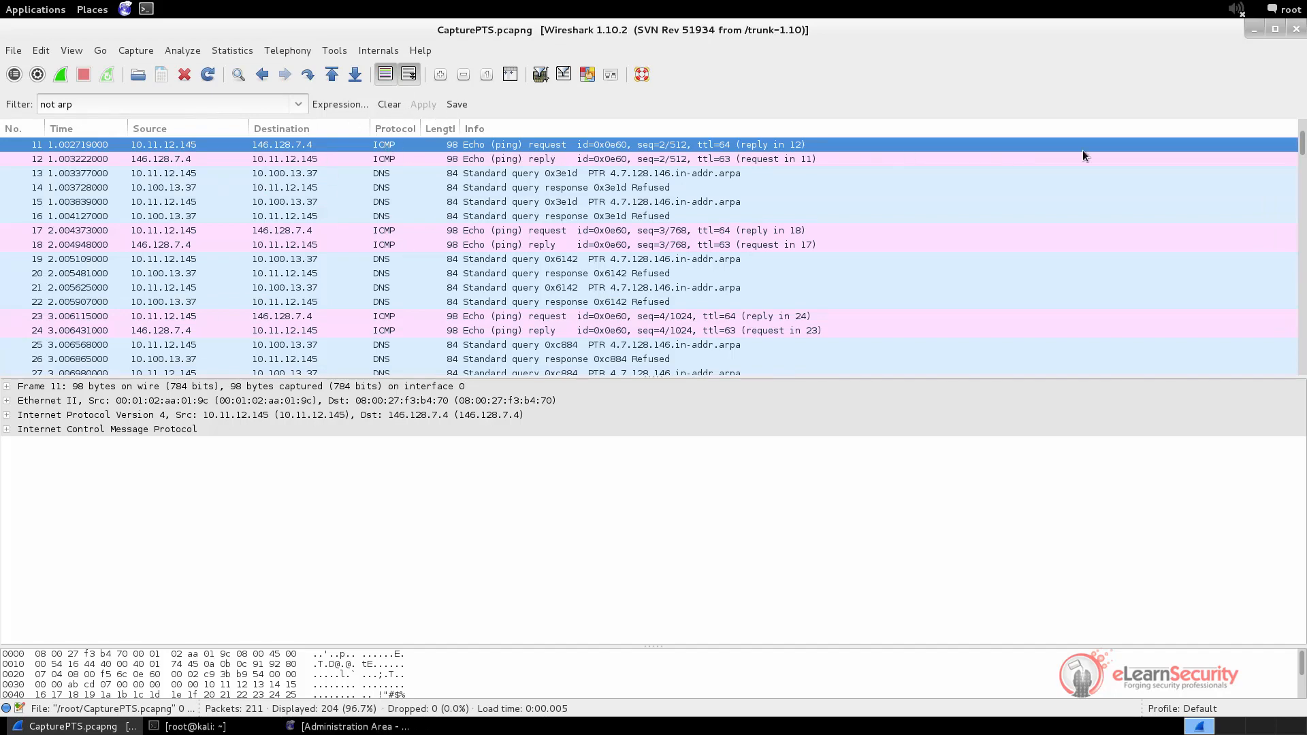
pyautogui.scroll(3, 1303, 151)
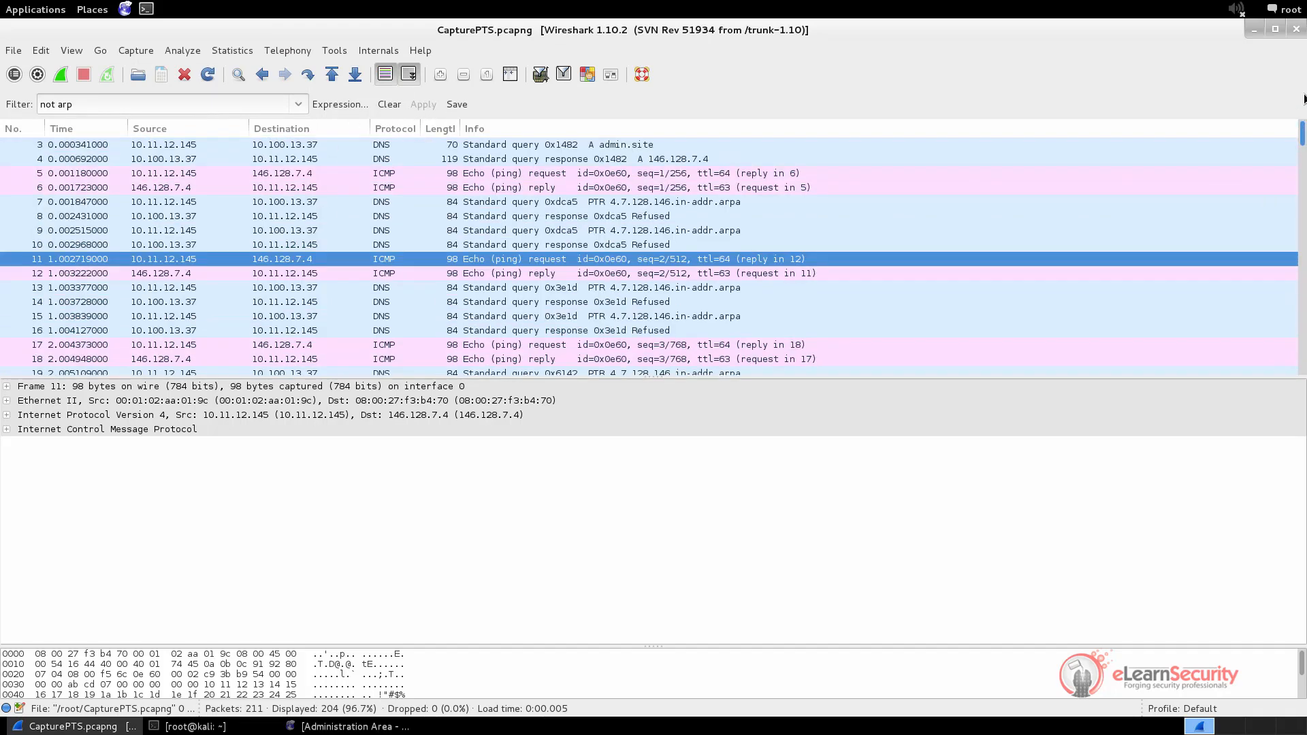
pyautogui.click(343, 143)
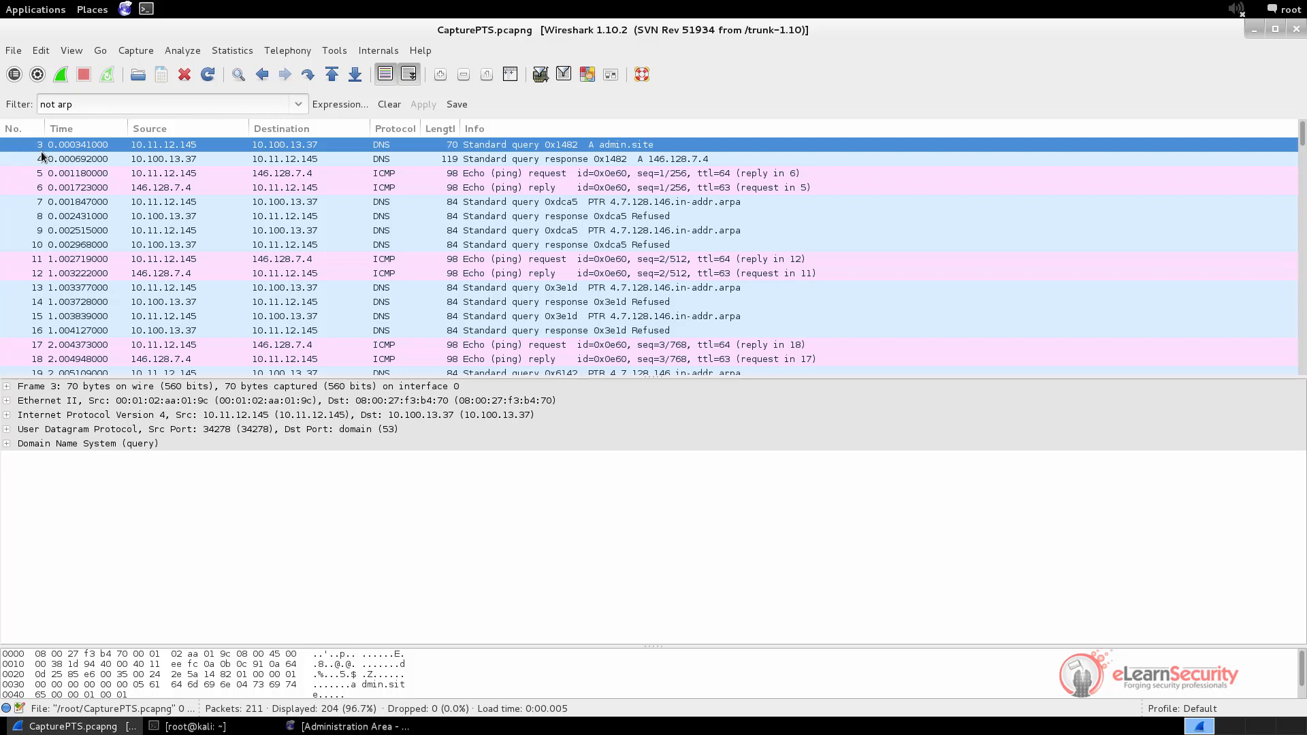
pyautogui.click(390, 104)
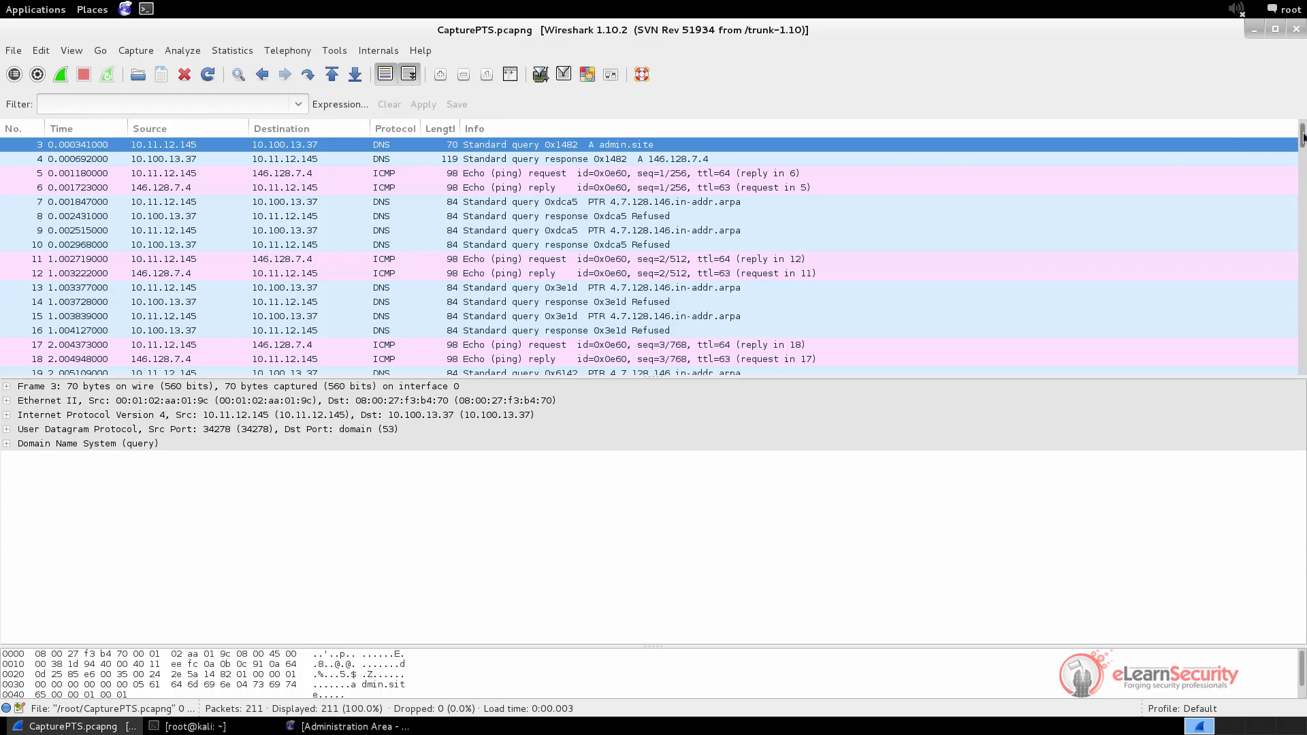
pyautogui.scroll(1, 1302, 136)
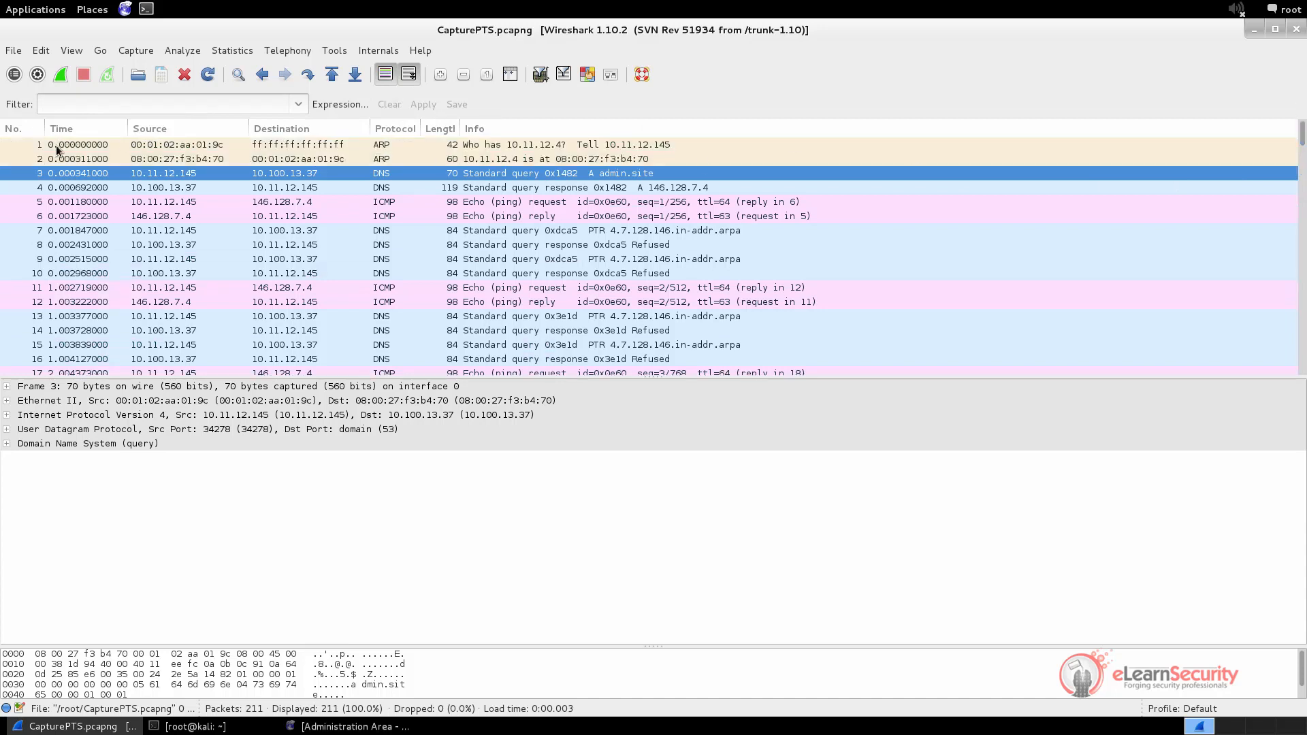
# Apply the saved 'UDP only' display filter
pyautogui.click(30, 144)
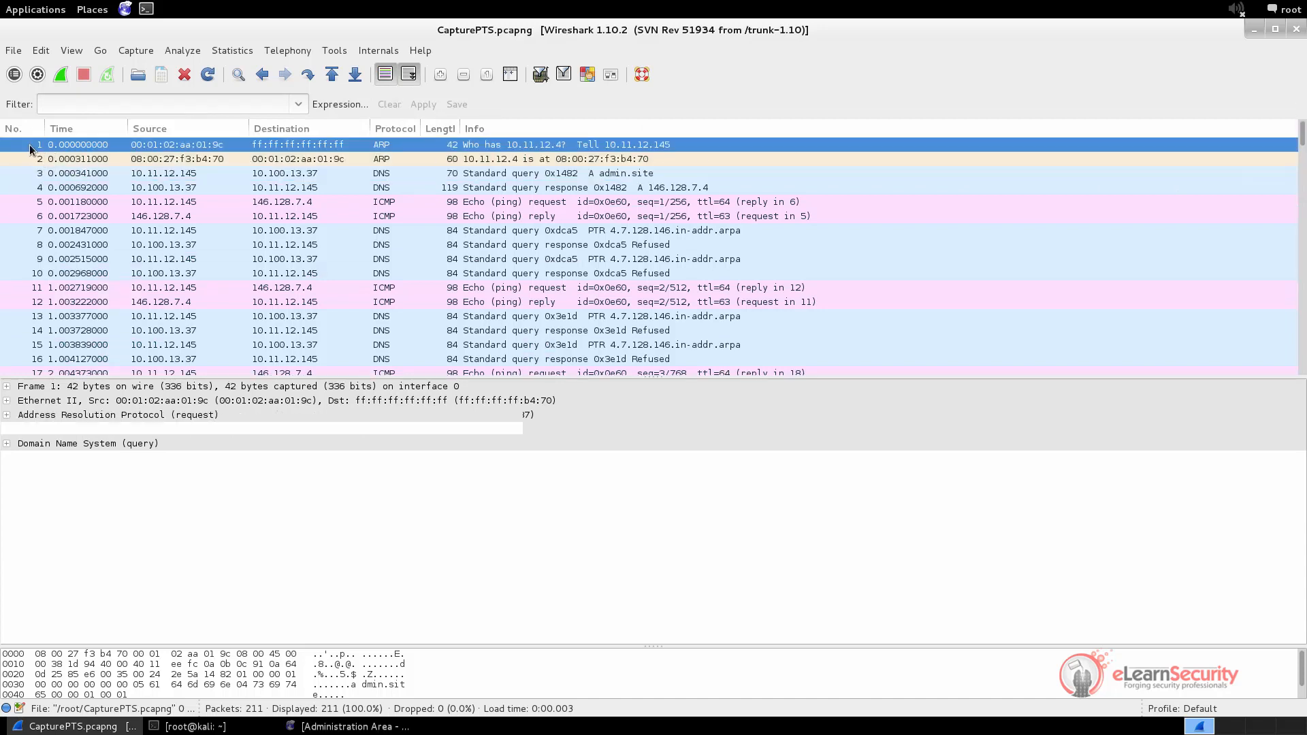
pyautogui.click(115, 102)
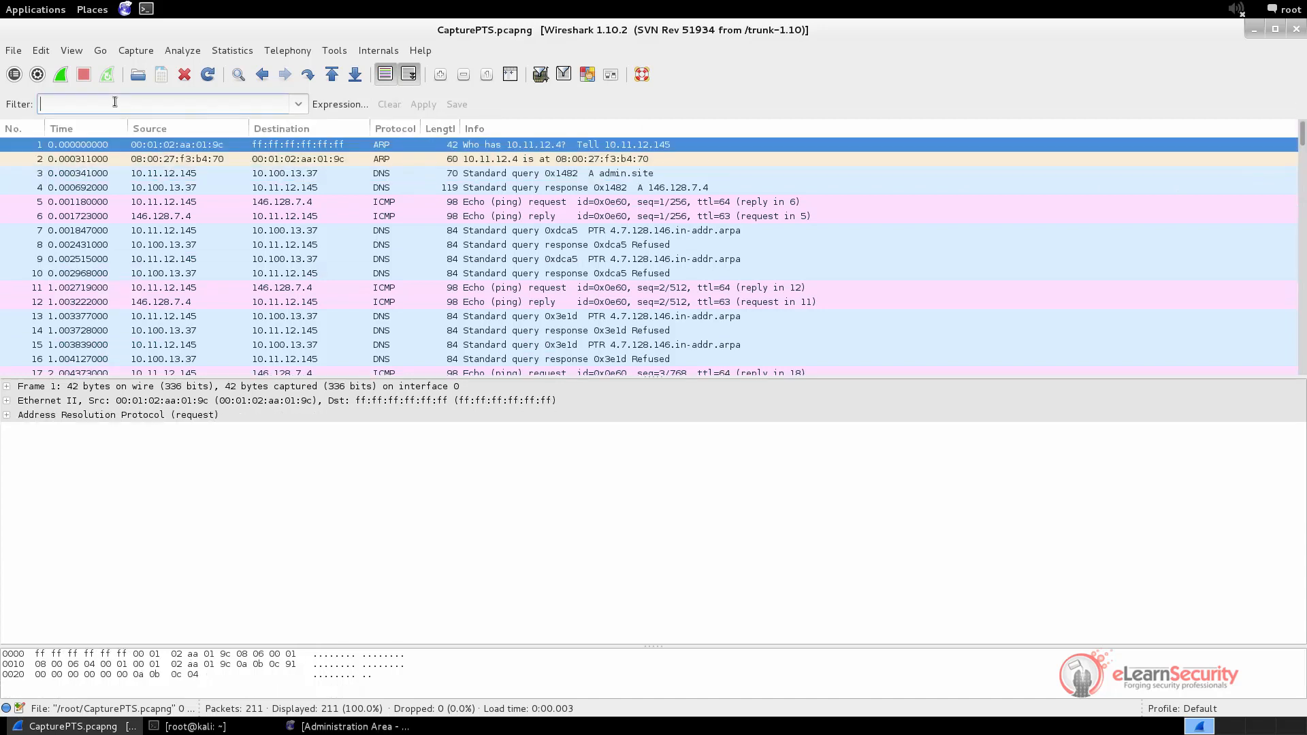
pyautogui.click(18, 105)
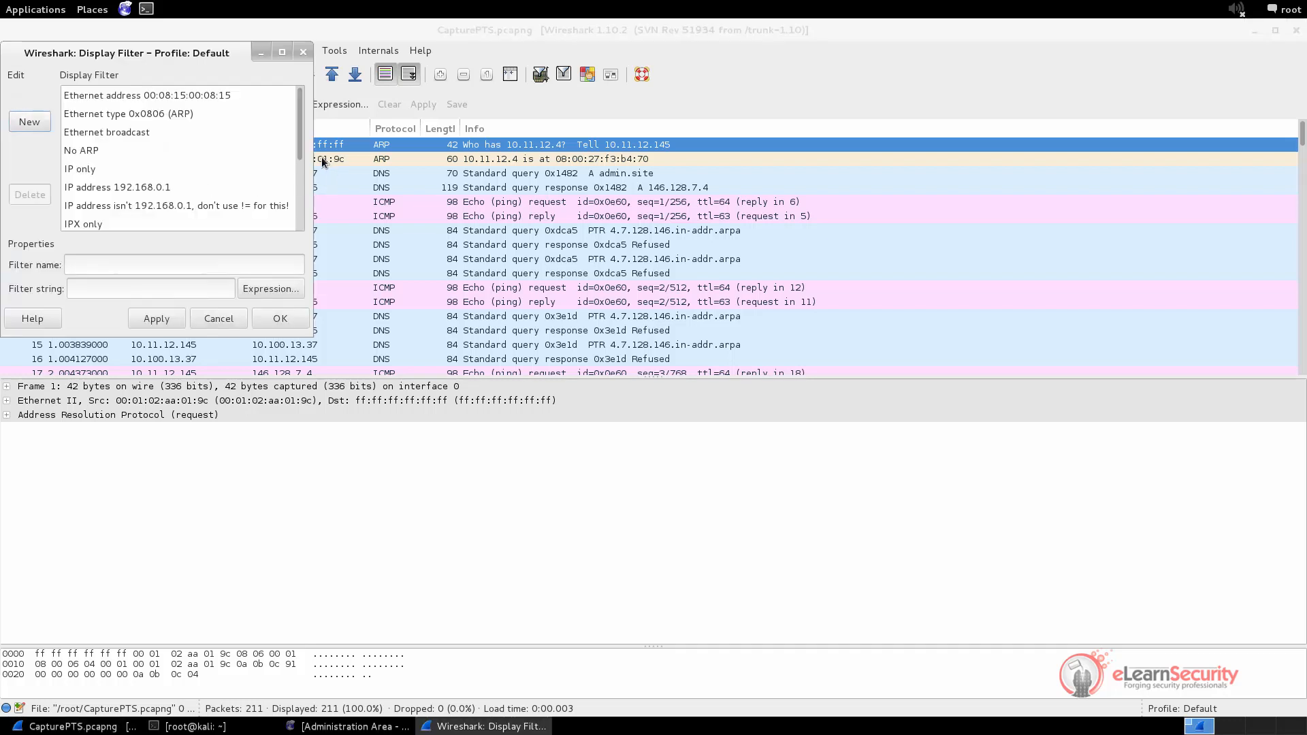
pyautogui.moveTo(298, 140); pyautogui.dragTo(301, 209)
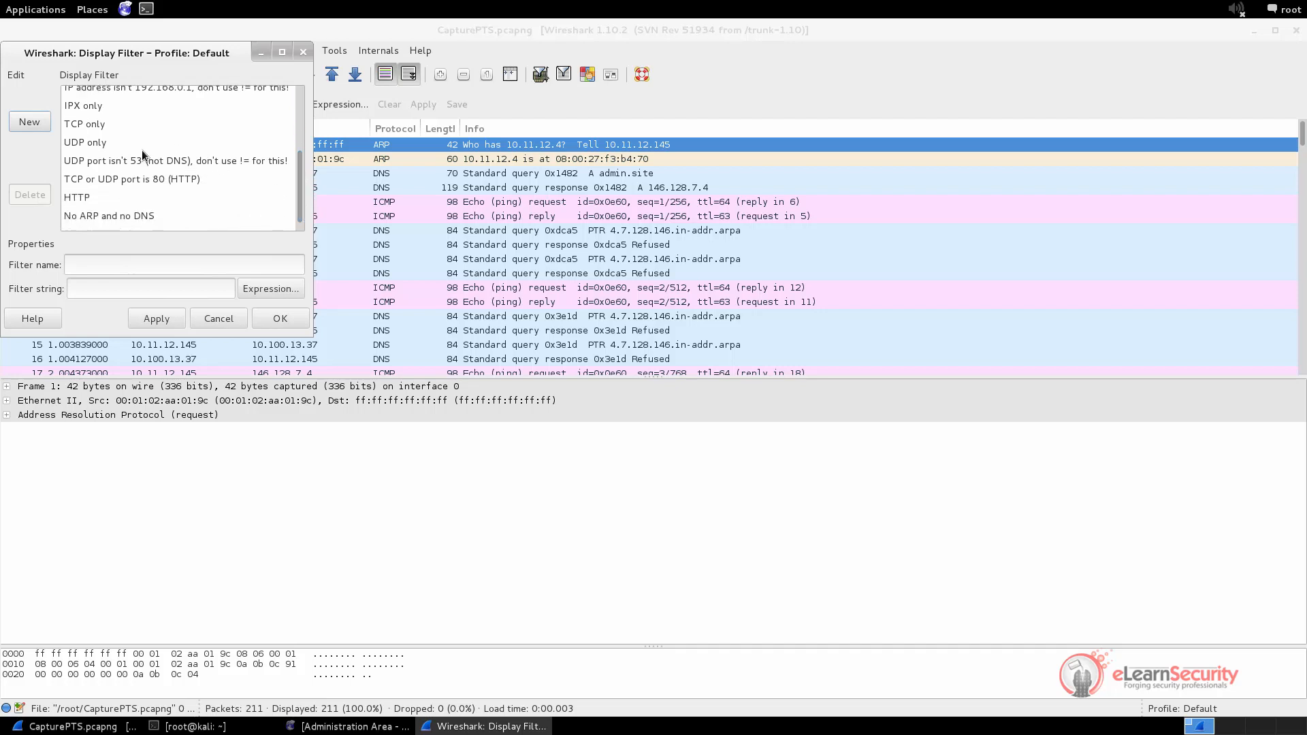
pyautogui.click(91, 143)
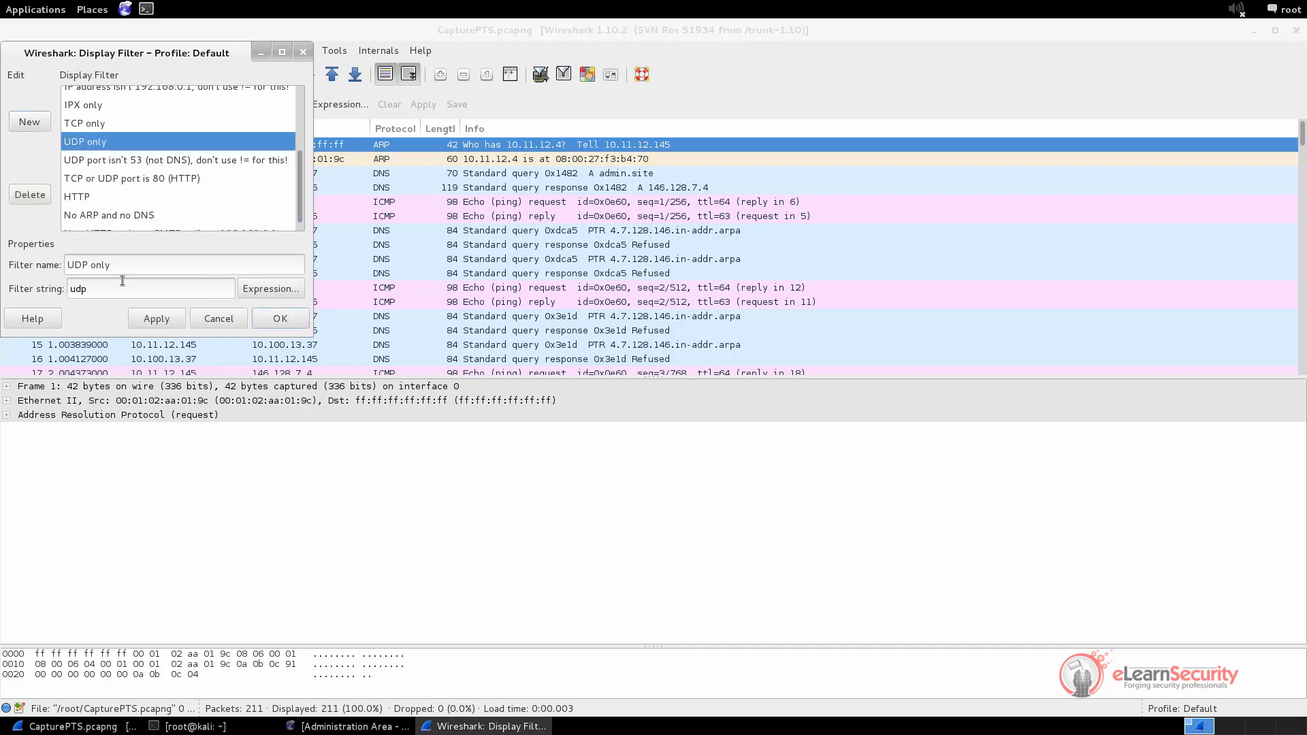
pyautogui.click(142, 322)
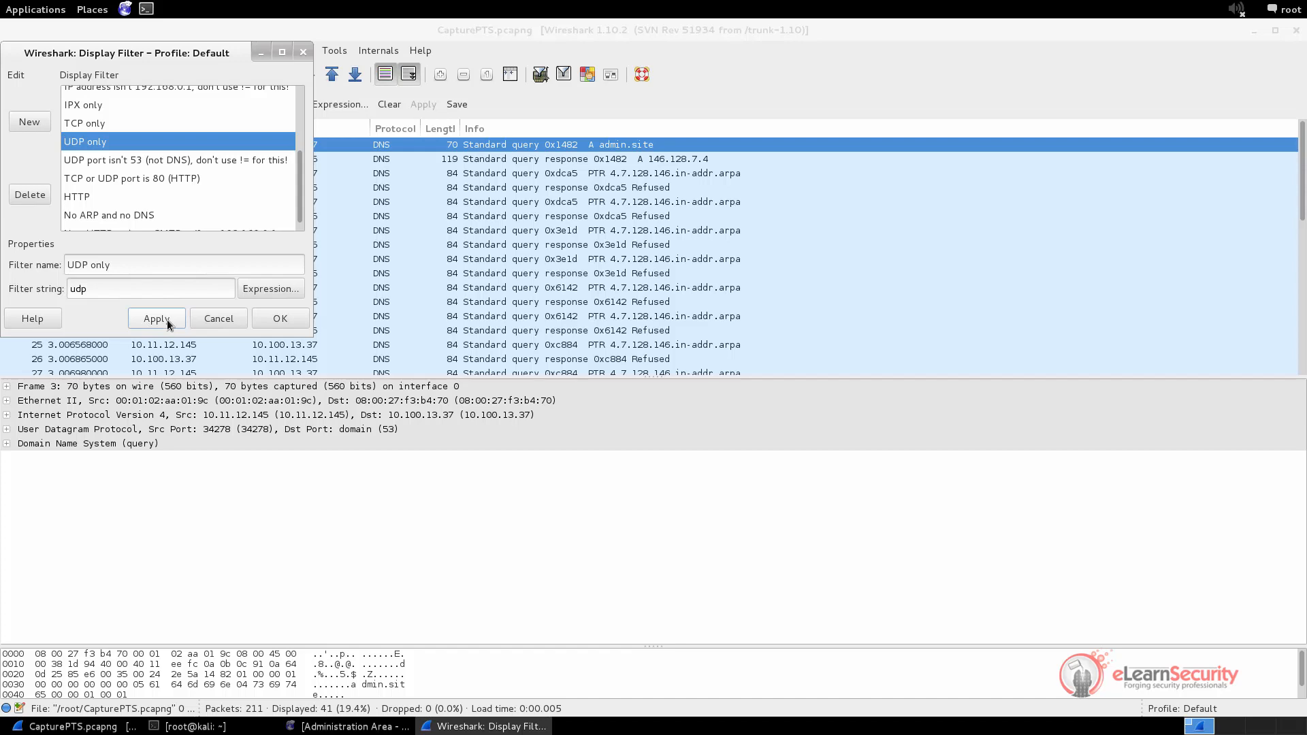
# Switch to the saved 'TCP only' display filter
pyautogui.moveTo(202, 54); pyautogui.dragTo(1060, 97)
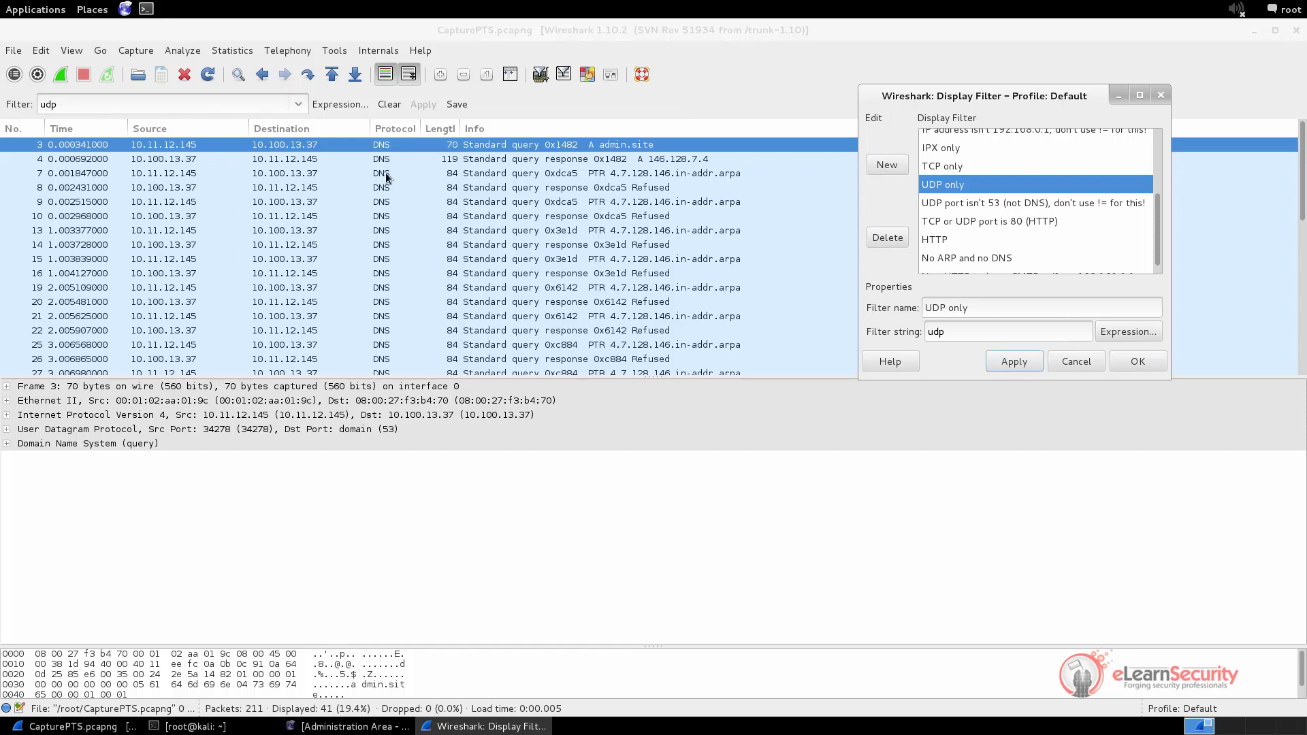
pyautogui.click(945, 165)
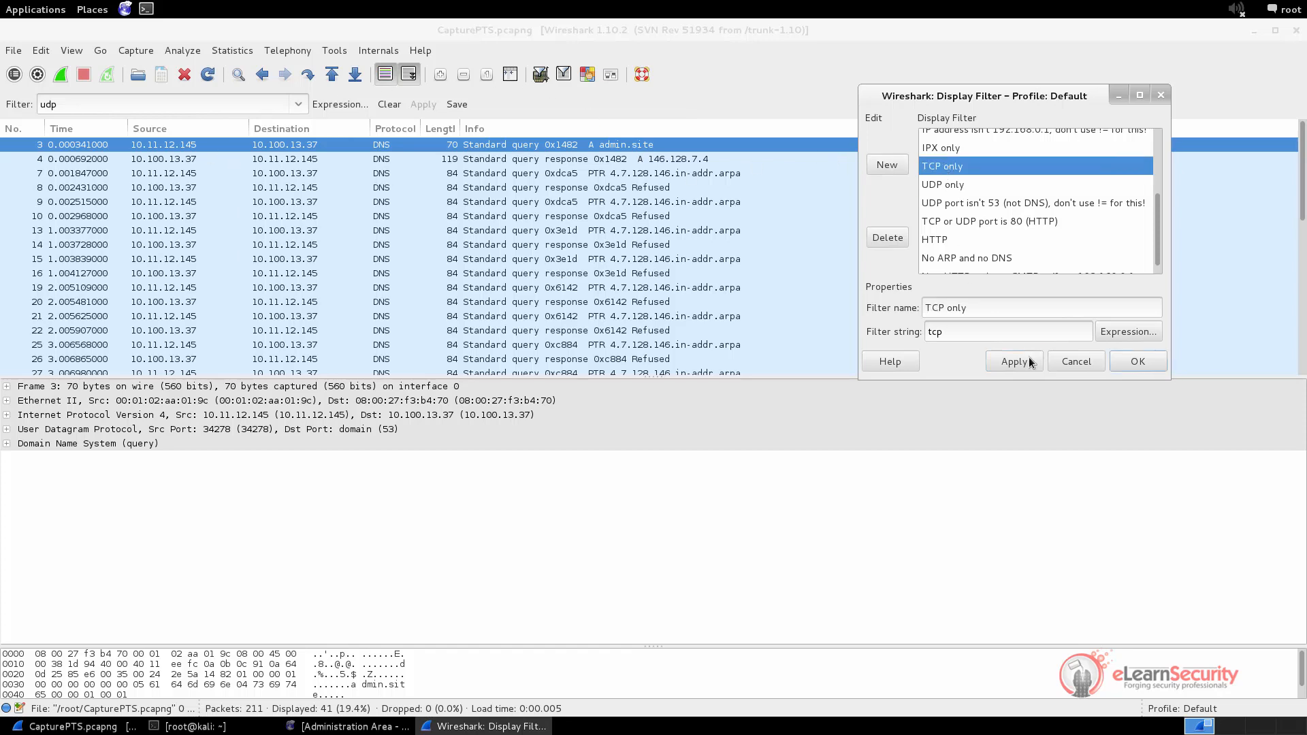
pyautogui.click(1027, 359)
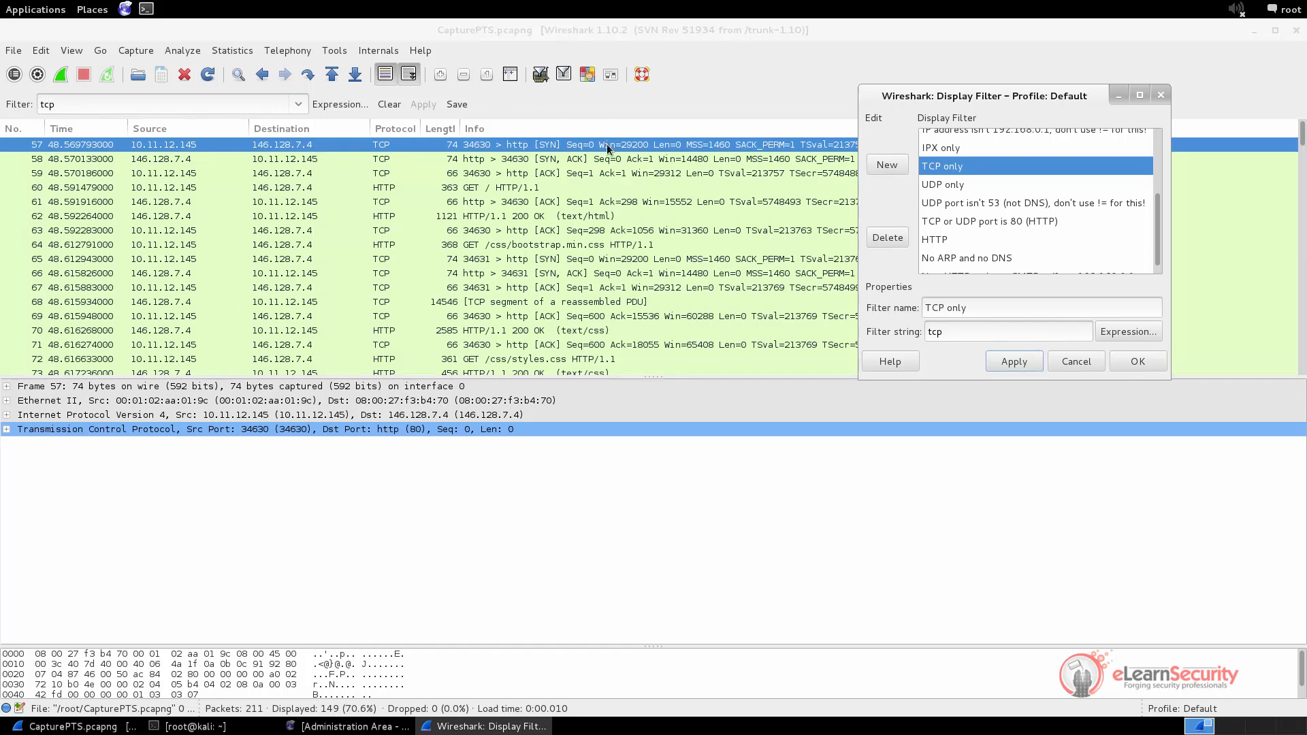
# Apply the saved 'No ARP and no DNS' filter, leaving 164 of 211 packets
pyautogui.click(941, 241)
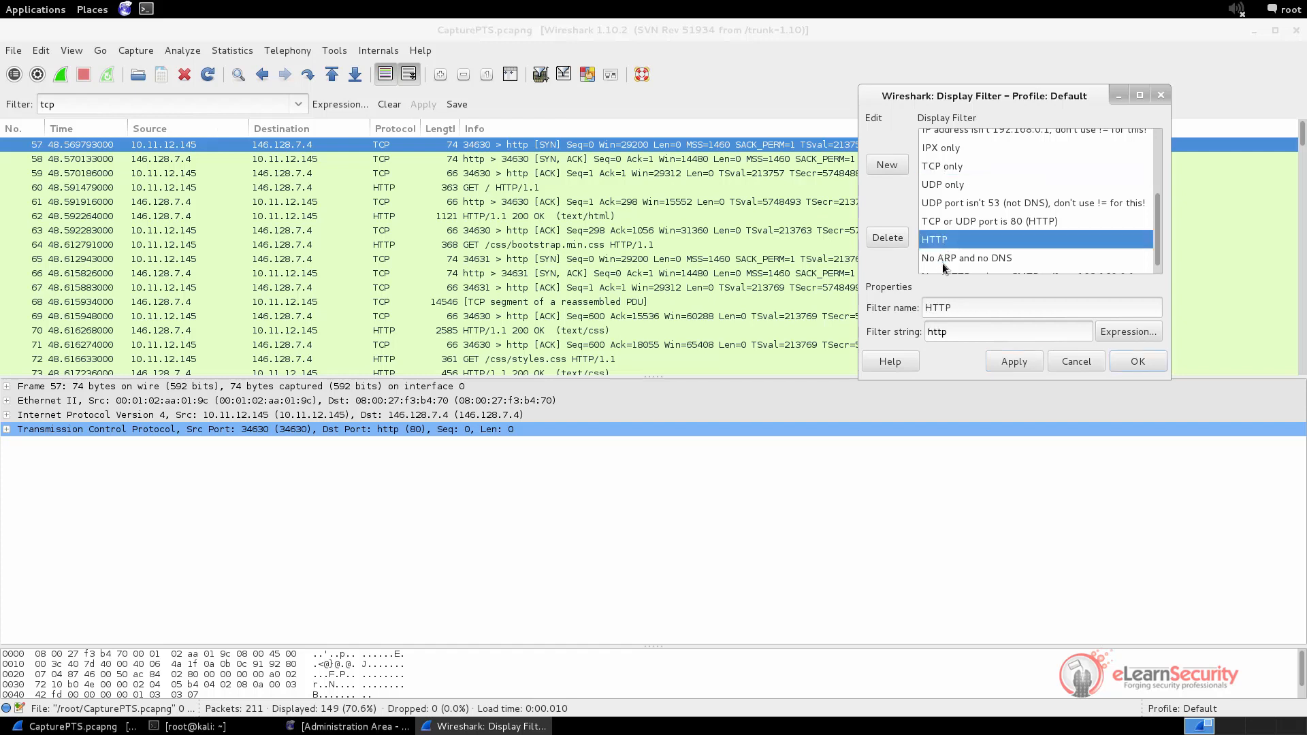
pyautogui.click(941, 259)
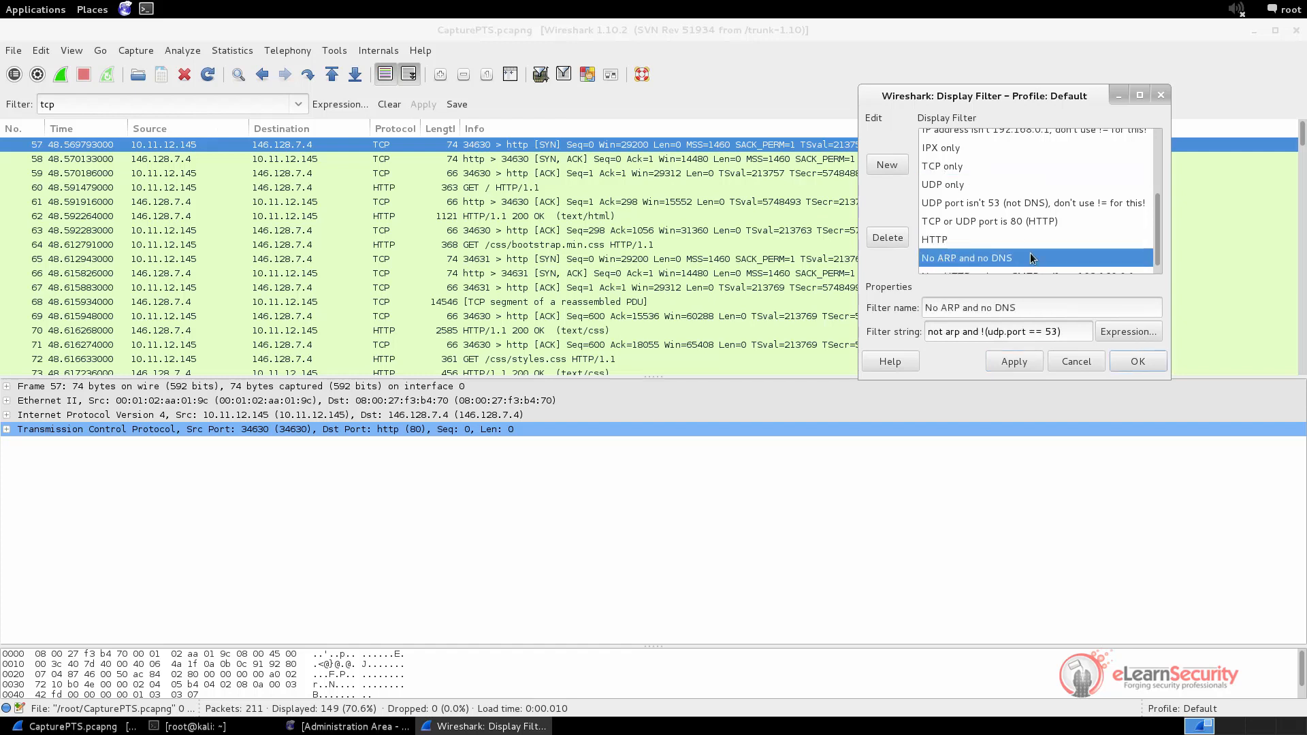
pyautogui.click(1018, 362)
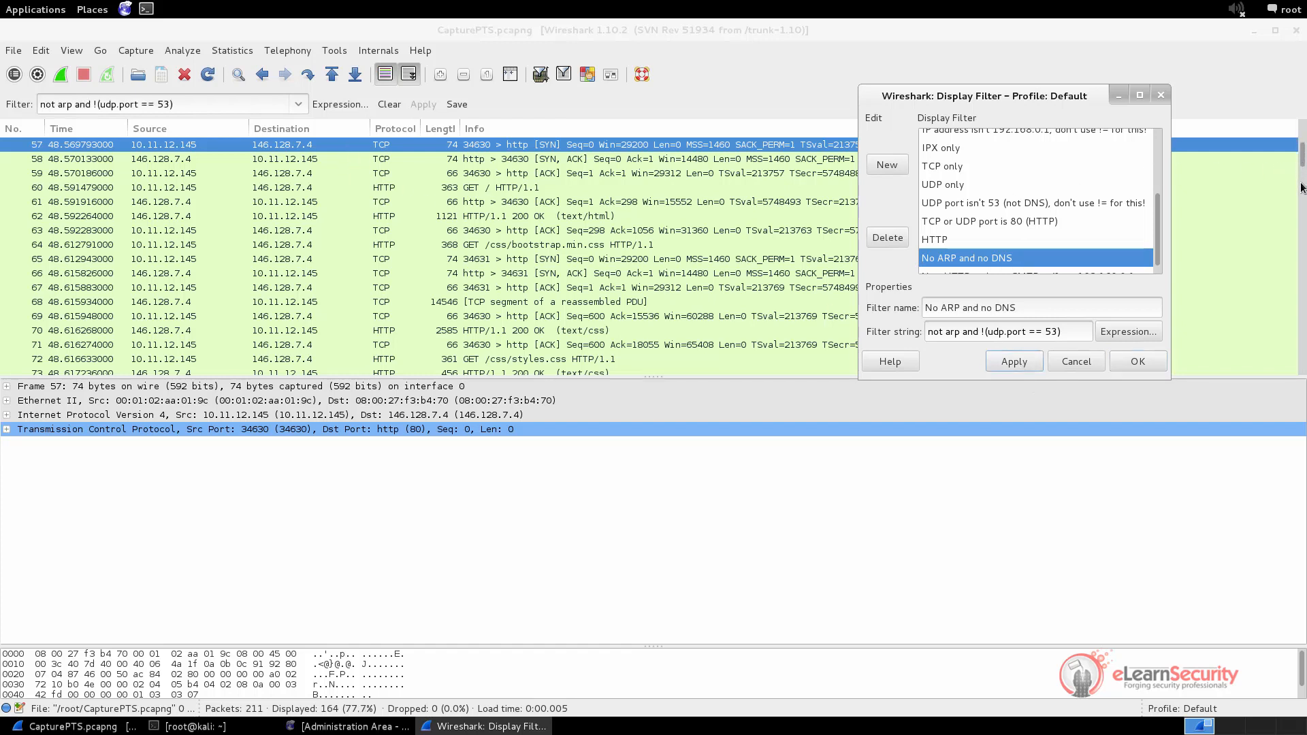
pyautogui.click(1138, 362)
pyautogui.moveTo(1301, 157); pyautogui.dragTo(1303, 107)
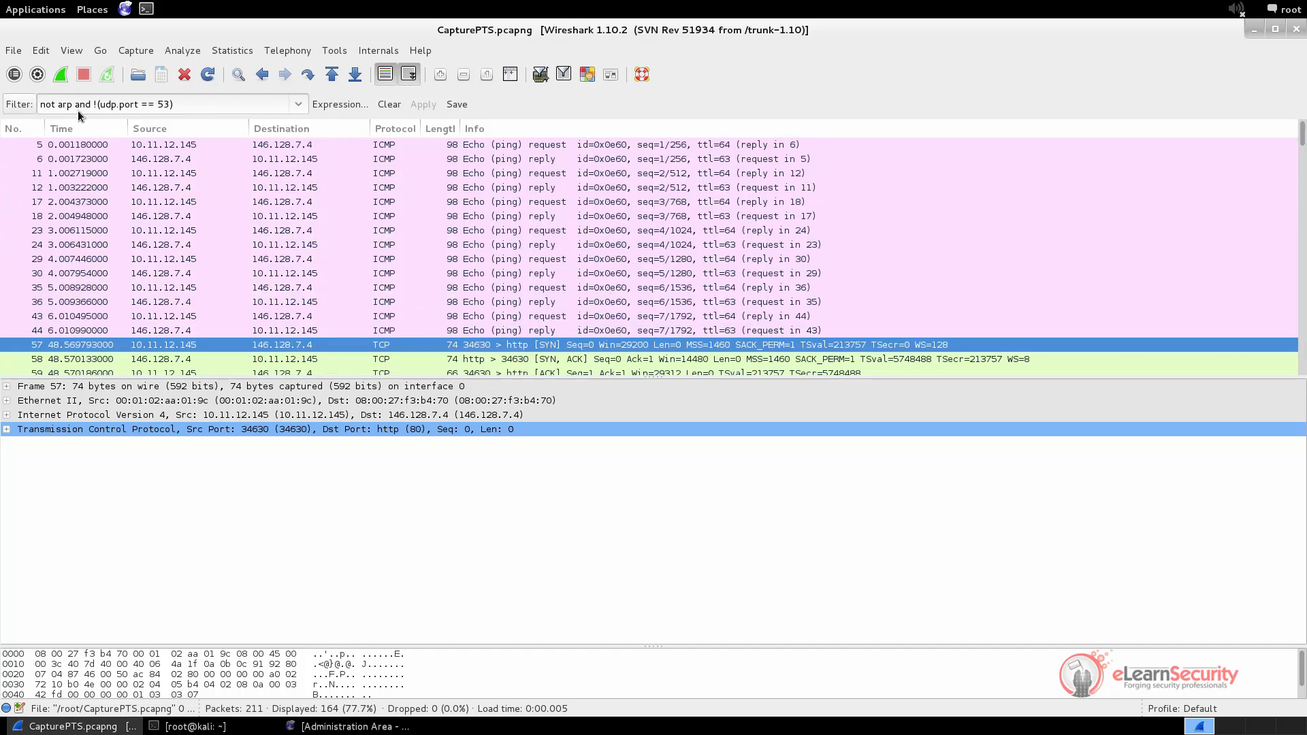
# Replace the display filter with 'icmp' to list only the 14 ping packets
pyautogui.moveTo(74, 104); pyautogui.dragTo(196, 104)
pyautogui.click(196, 104)
pyautogui.tripleClick(204, 105)
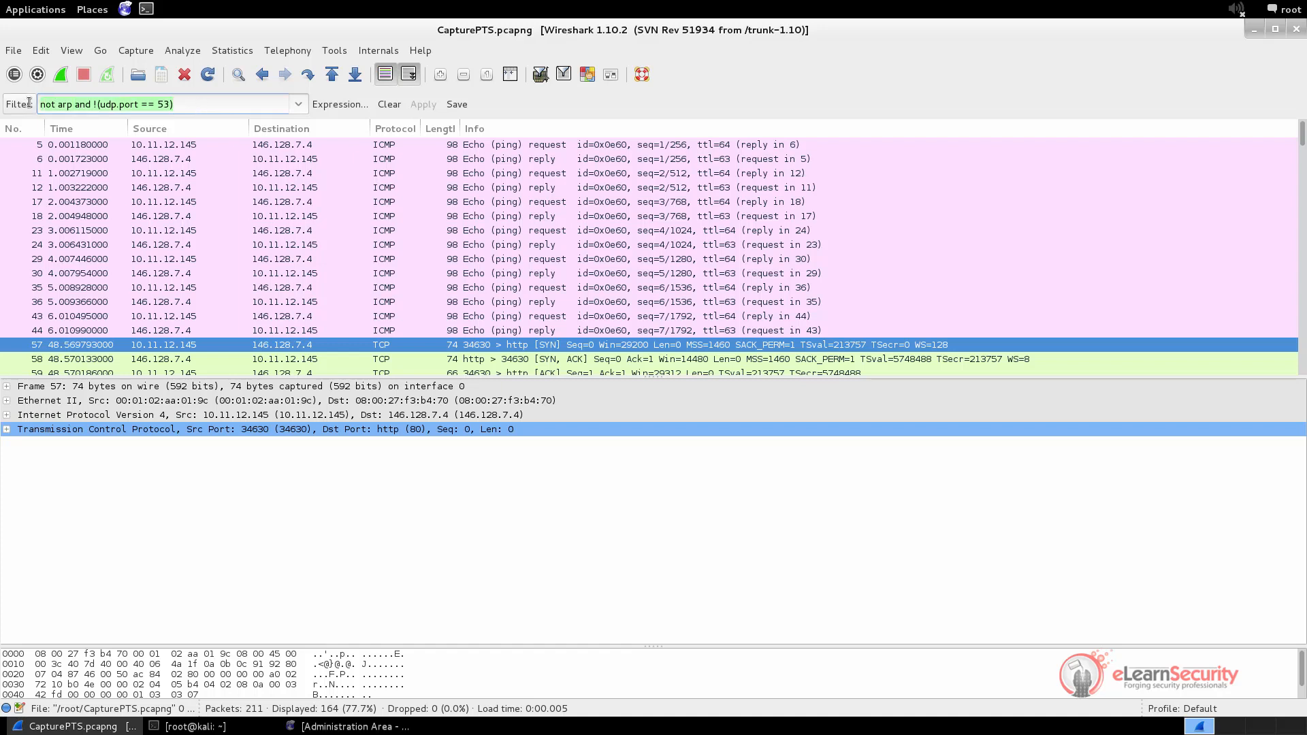
pyautogui.press('BackSpace')
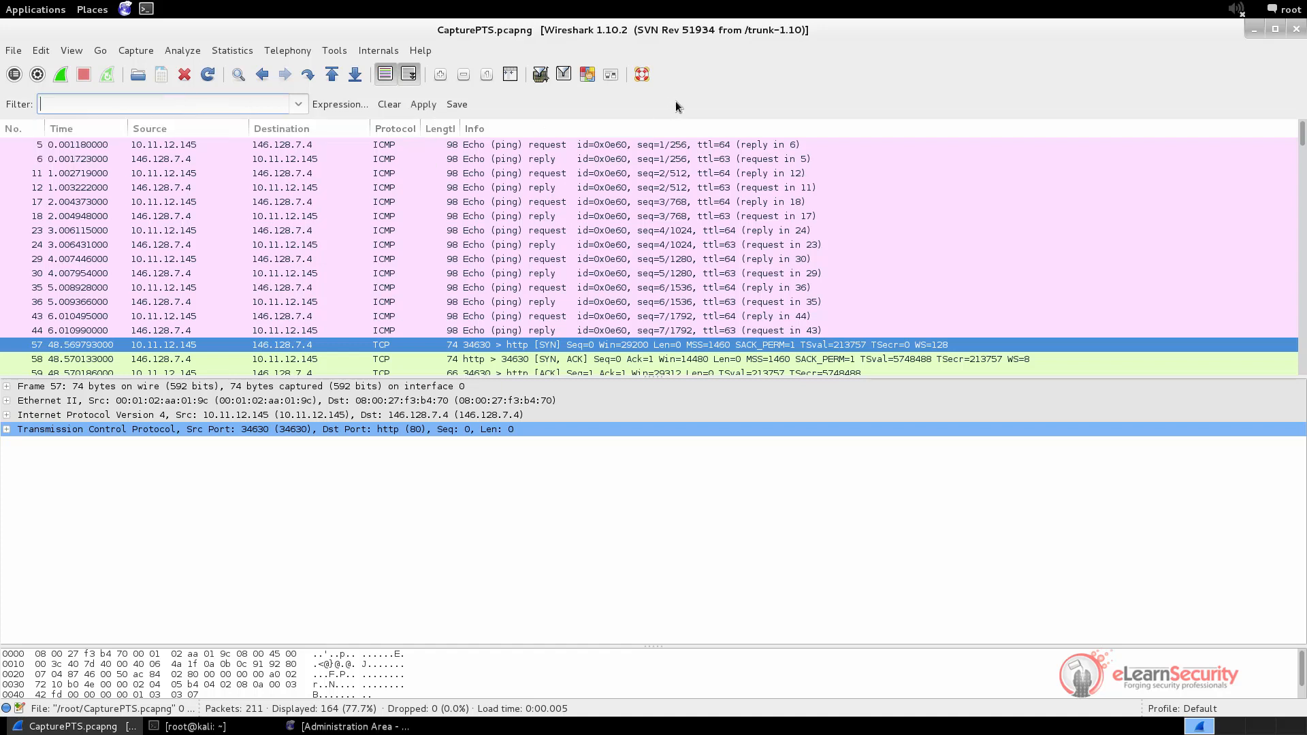
pyautogui.write('icmp')
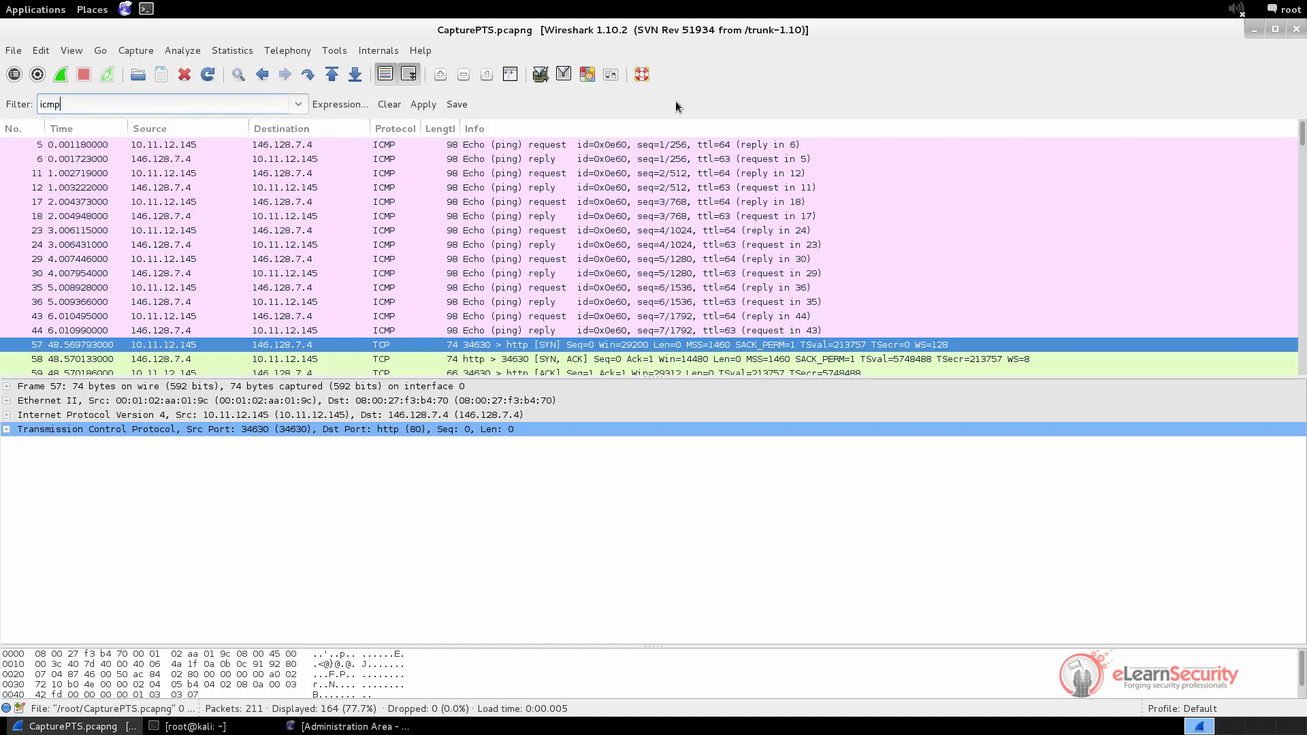
pyautogui.press('Return')
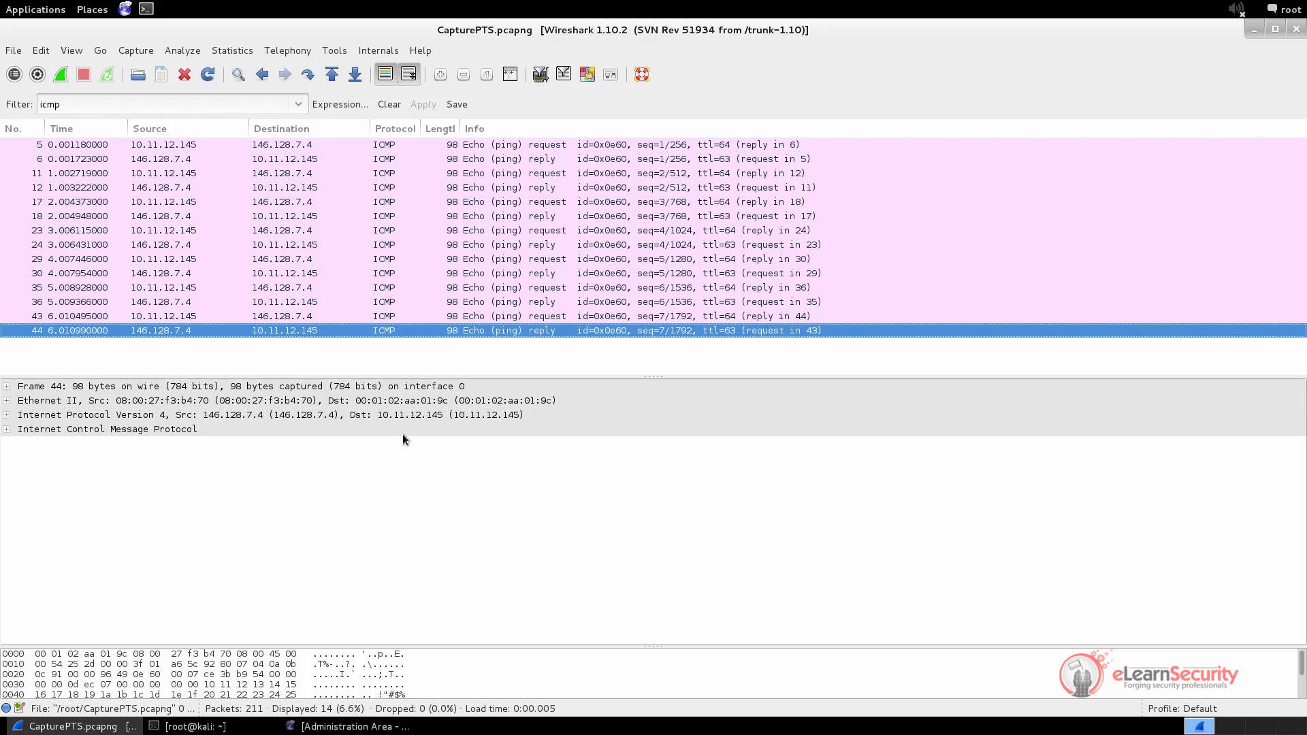
# Clear the icmp filter and apply an 'ip' display filter instead
pyautogui.click(386, 147)
pyautogui.doubleClick(54, 107)
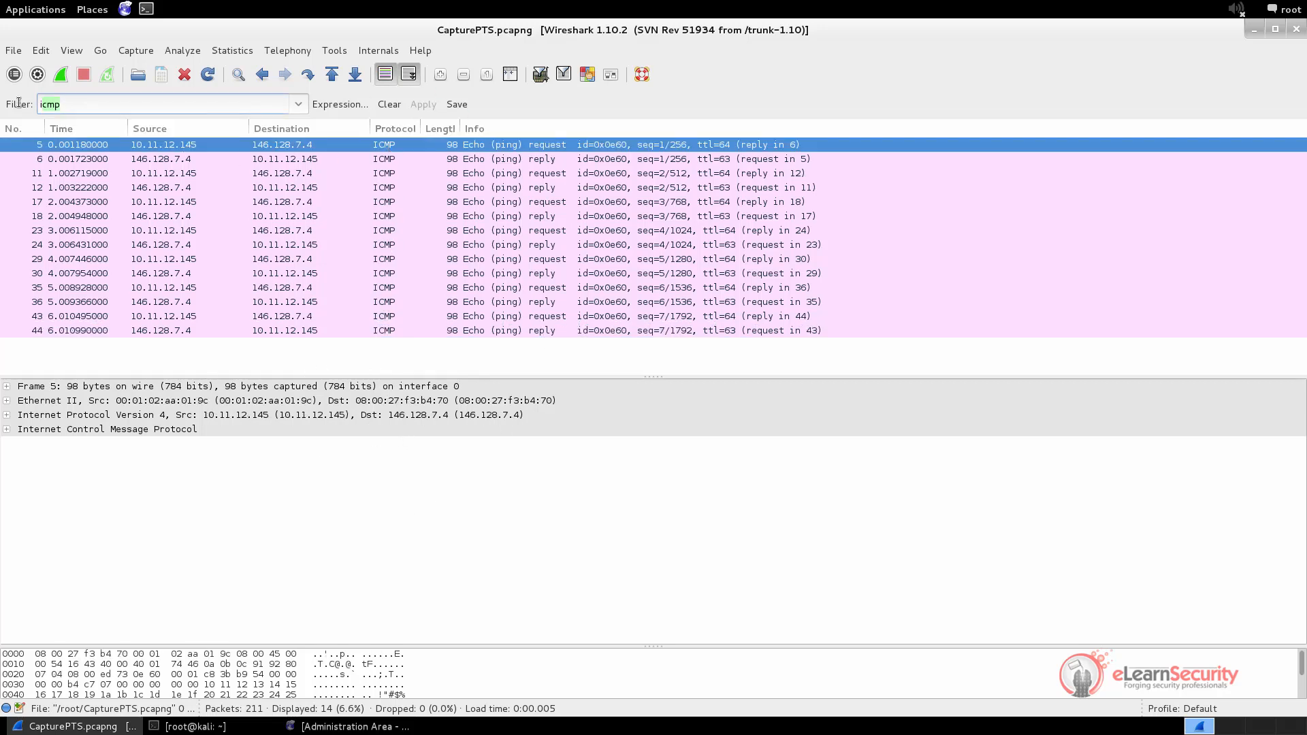
pyautogui.press('BackSpace')
pyautogui.press('Return')
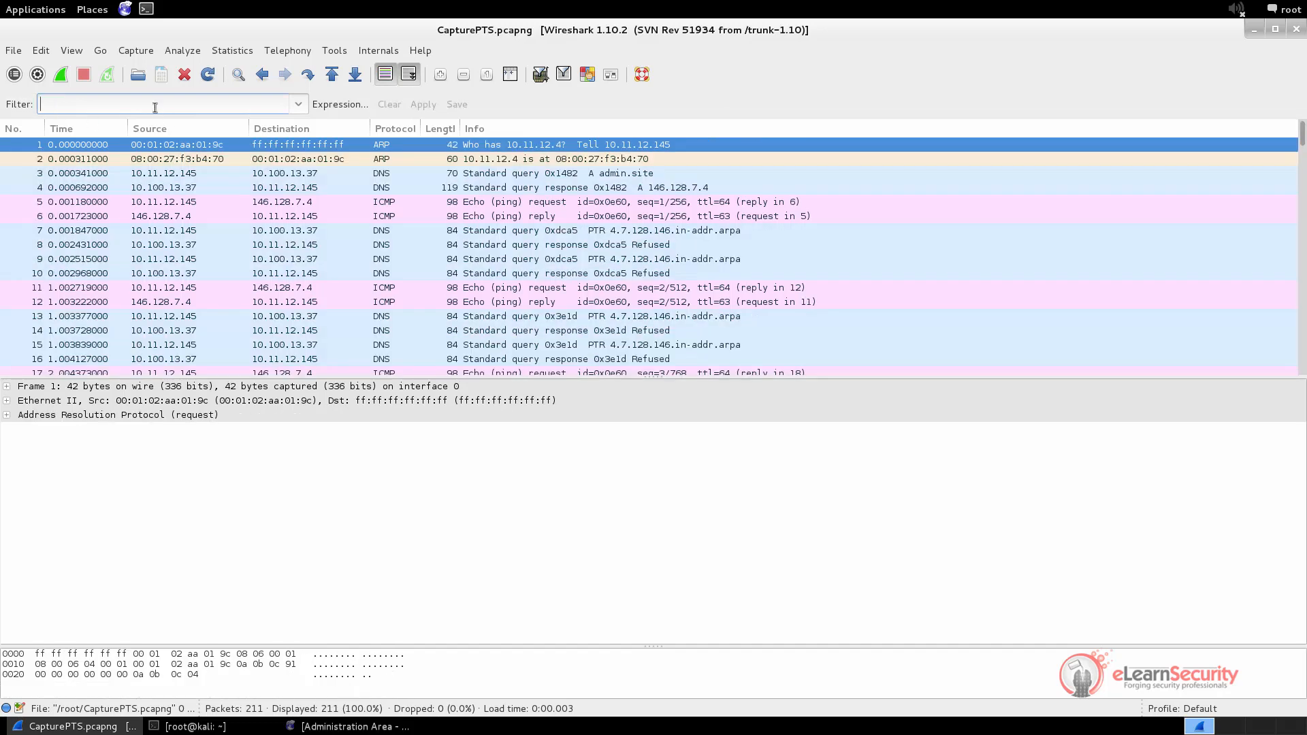
pyautogui.write('ip')
pyautogui.press('Return')
pyautogui.press('Return')
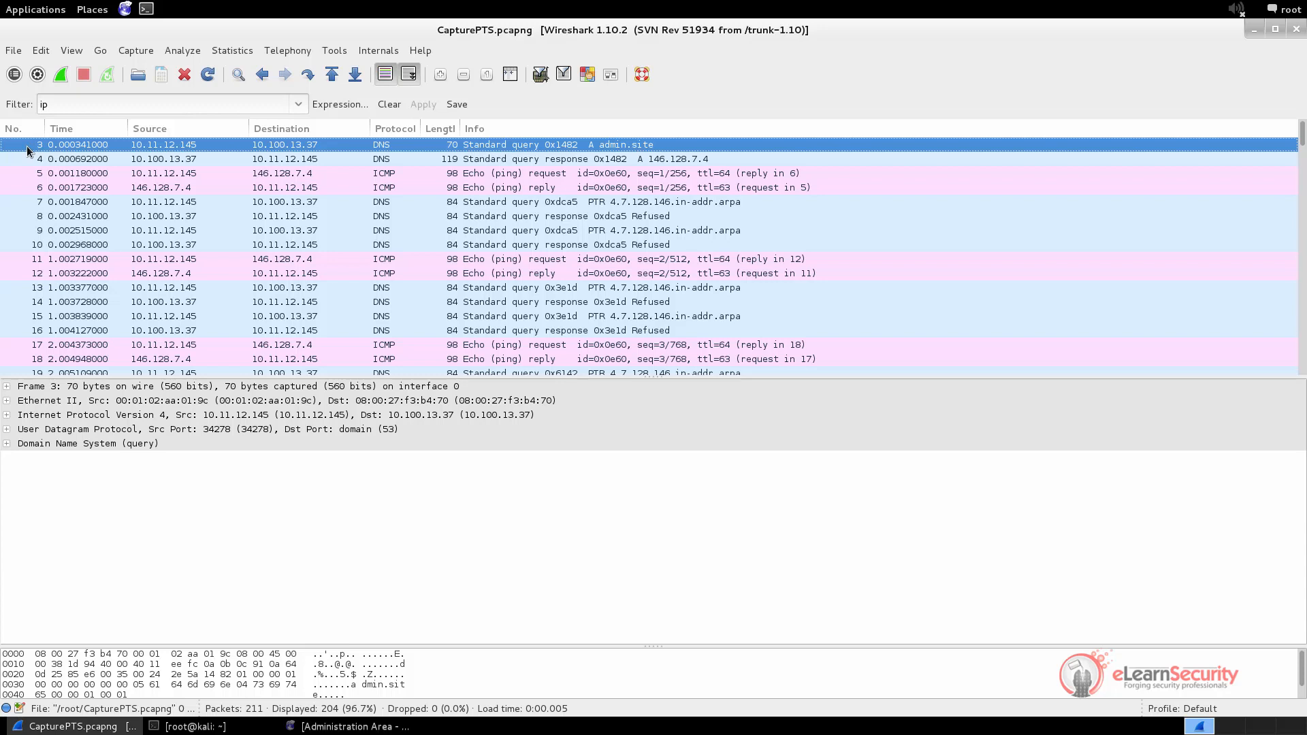
# Remove the ip filter to list all 211 packets and select ARP frame 1
pyautogui.moveTo(60, 103); pyautogui.dragTo(34, 102)
pyautogui.press('BackSpace')
pyautogui.press('Return')
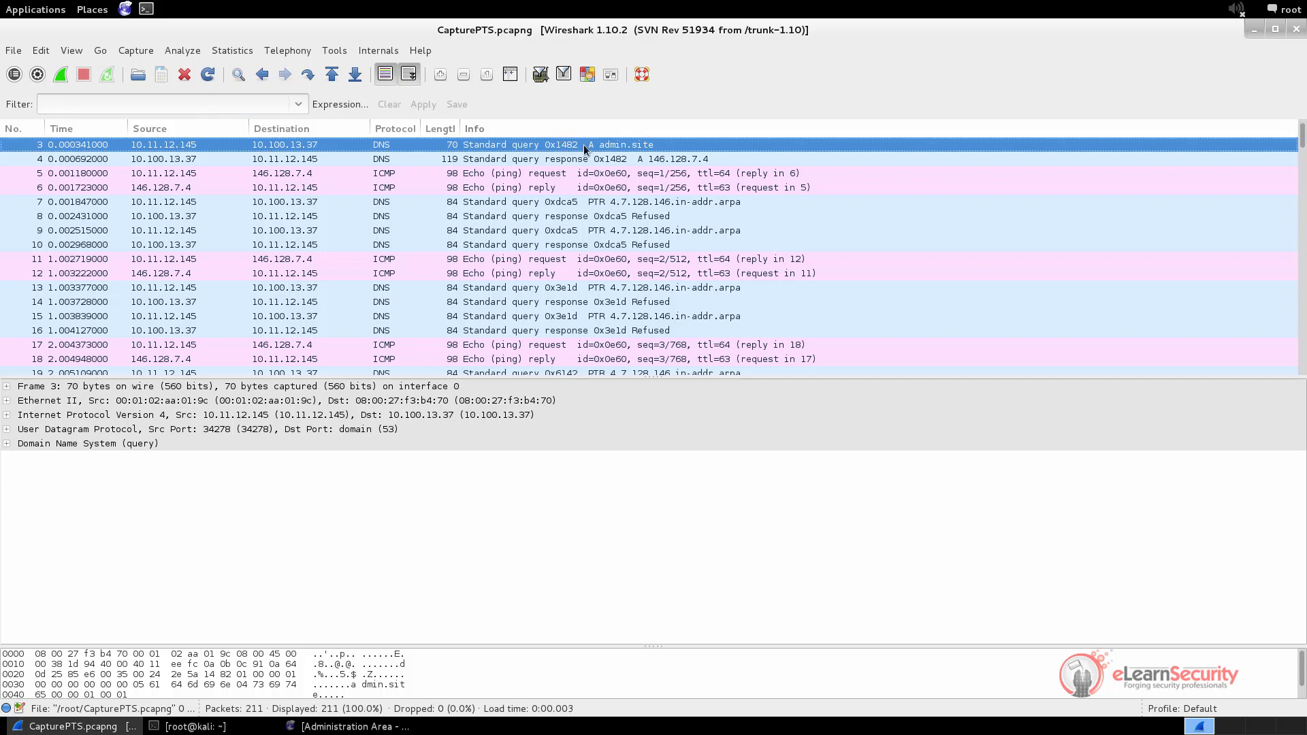
pyautogui.scroll(1, 170, 140)
pyautogui.click(72, 142)
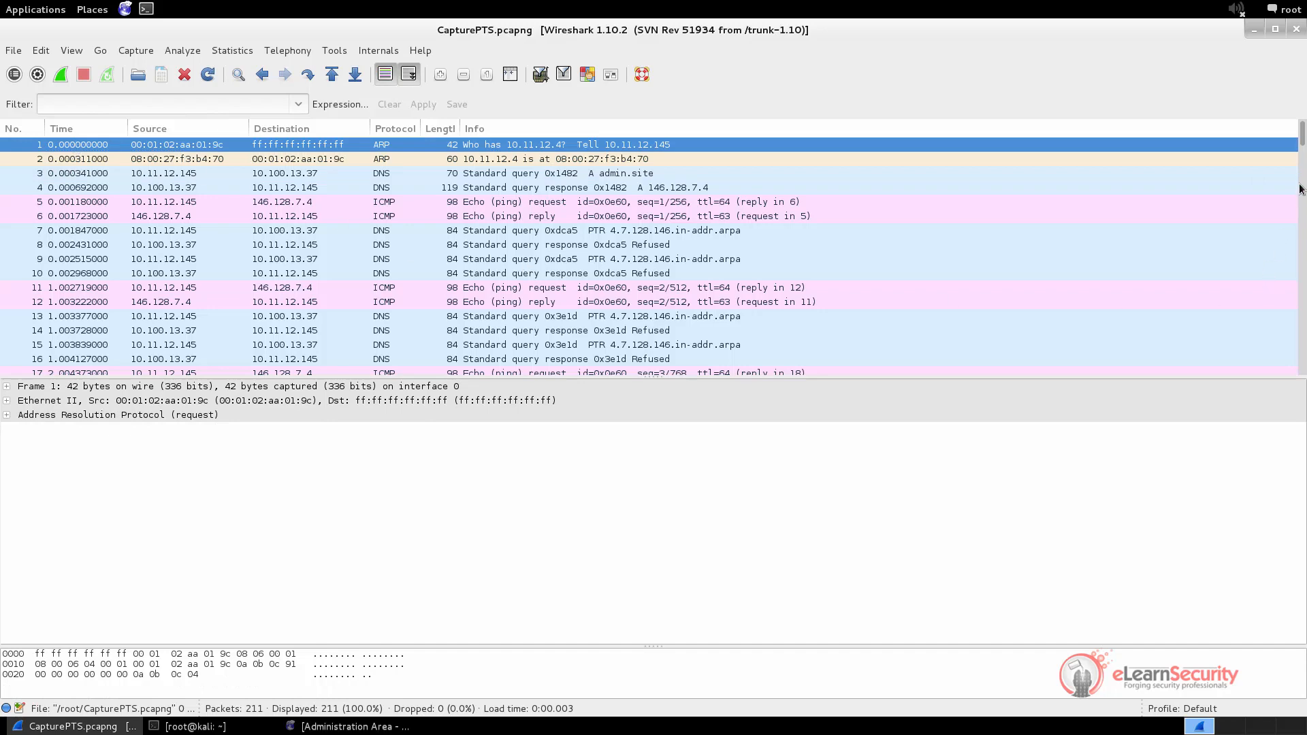
# Scroll to packet 60 and select the GET / HTTP/1.1 request to 146.128.7.4
pyautogui.moveTo(1303, 146); pyautogui.dragTo(1303, 202)
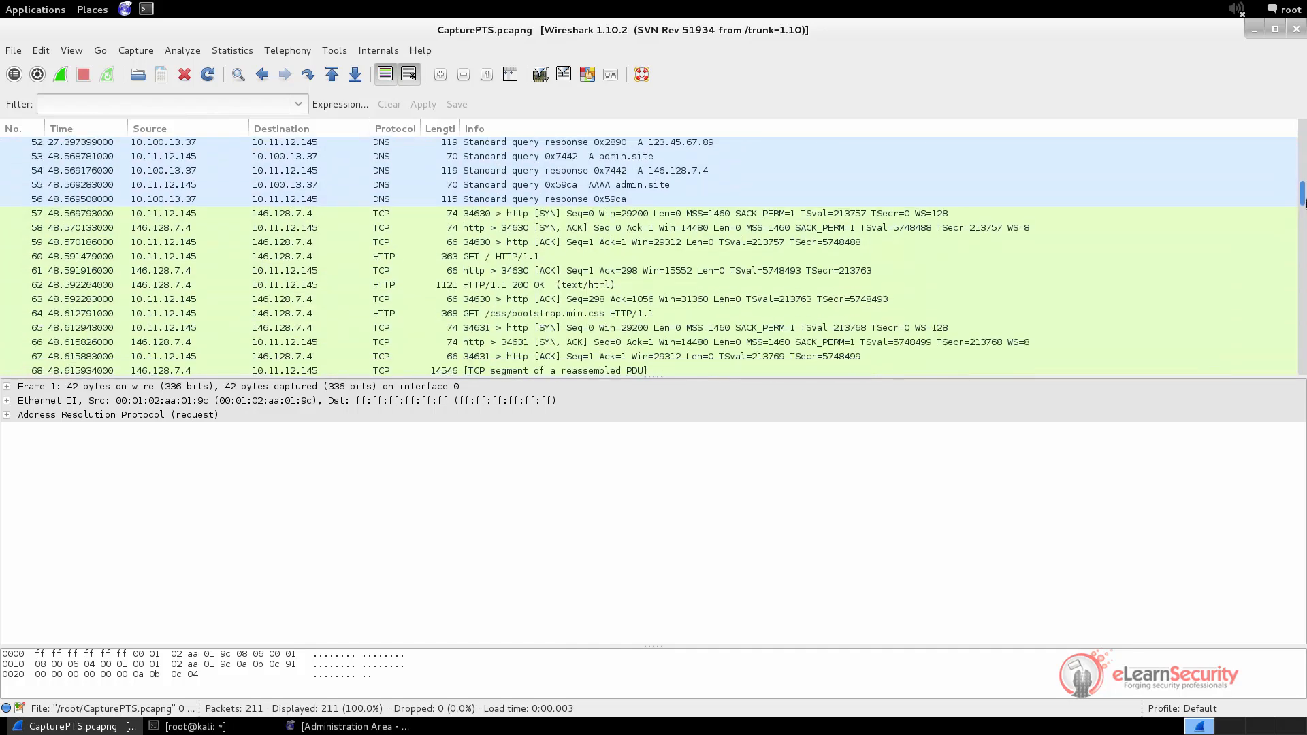
pyautogui.click(494, 258)
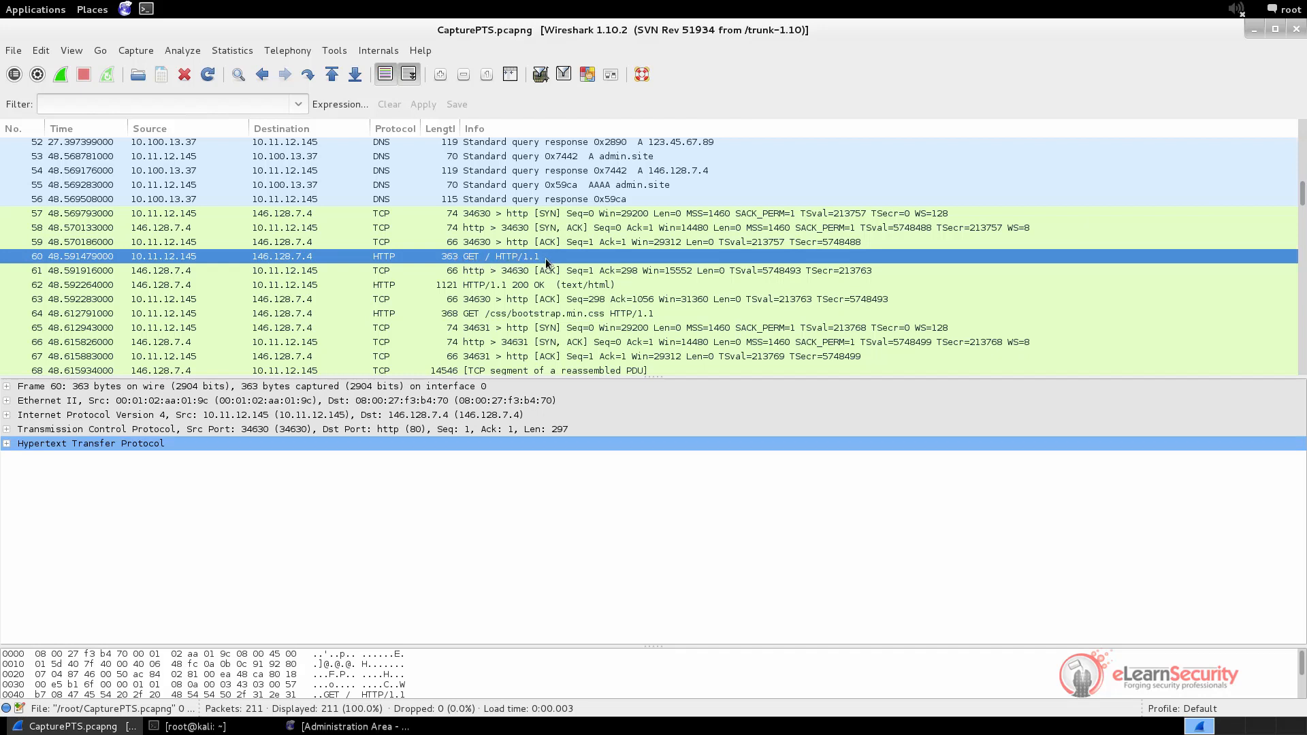
# Apply the display filter http.request.method == GET
pyautogui.click(123, 101)
pyautogui.write('h')
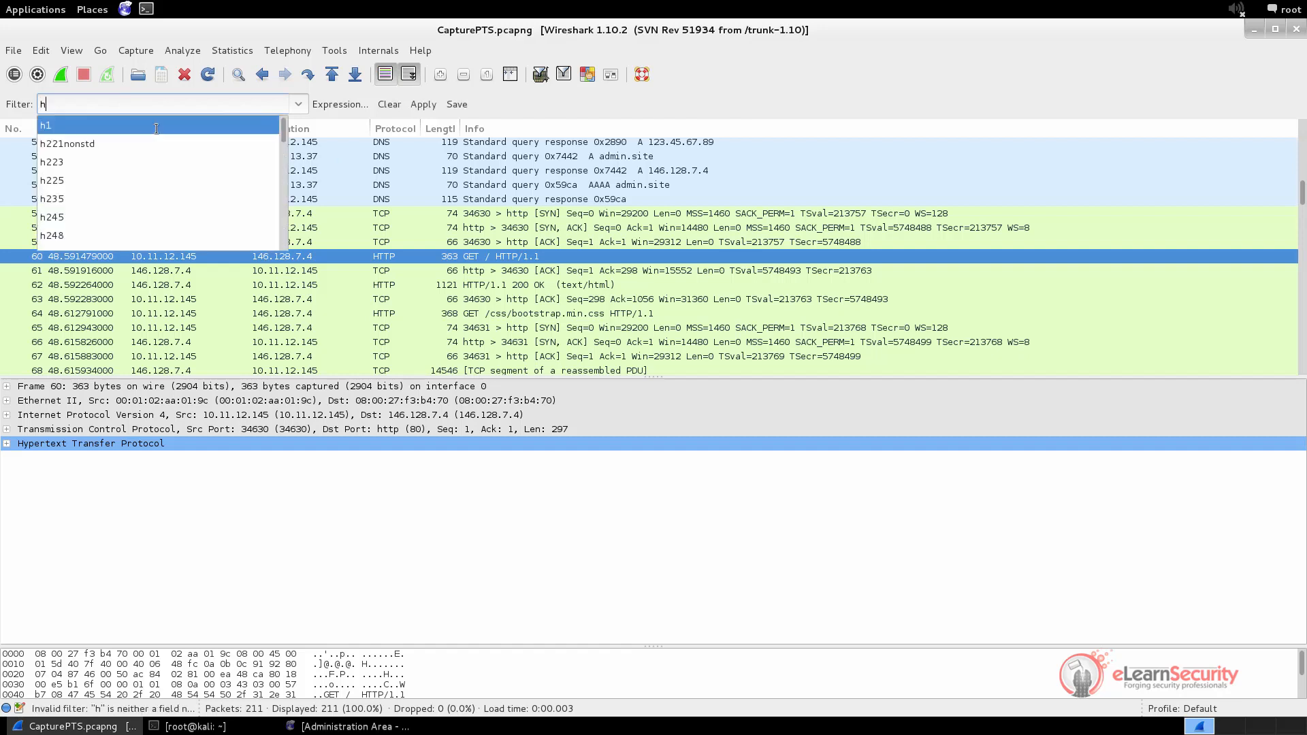
pyautogui.write('ttp.')
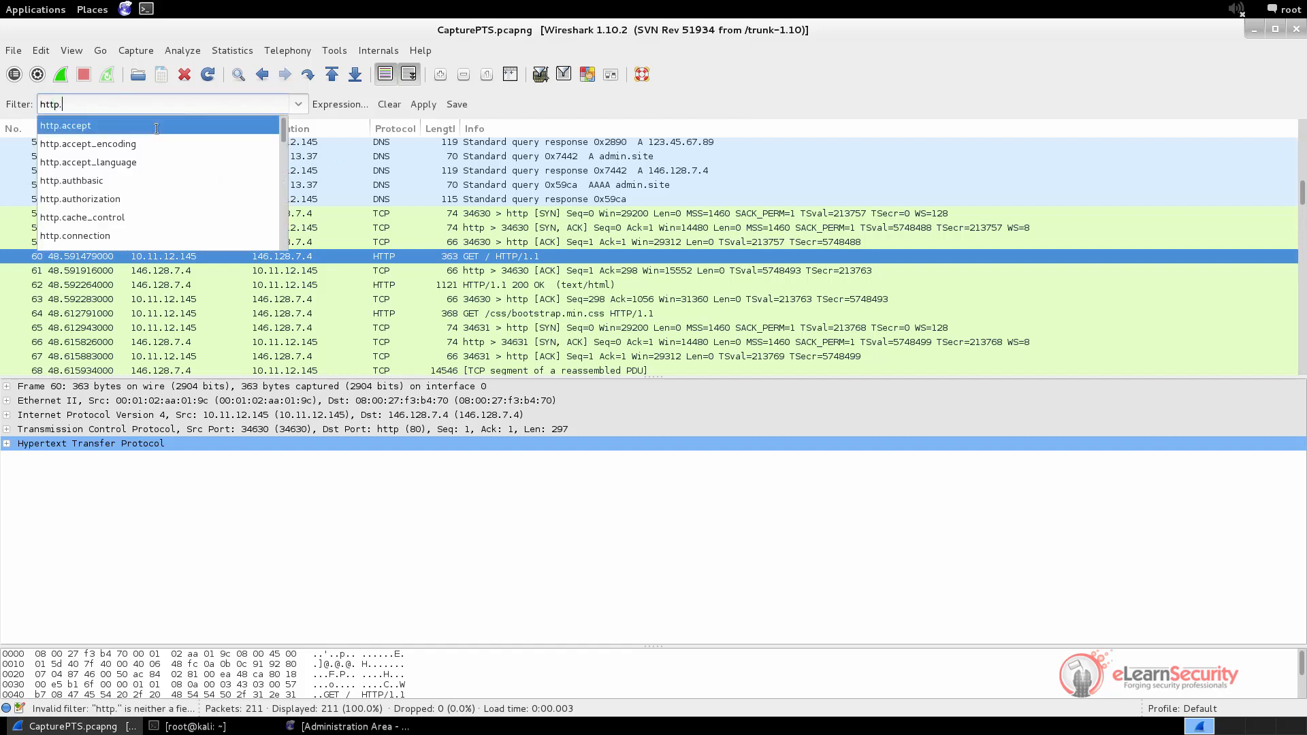
pyautogui.scroll(-4, 156, 129)
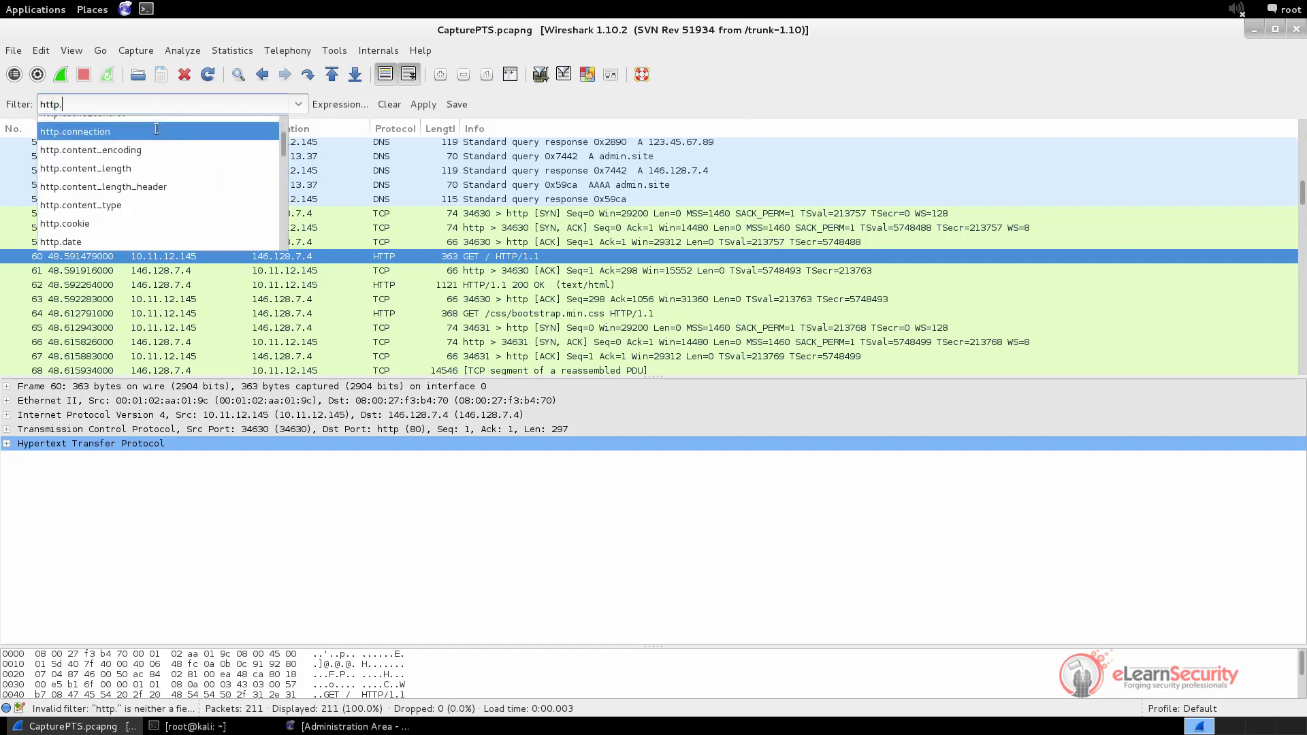
pyautogui.scroll(-3, 157, 128)
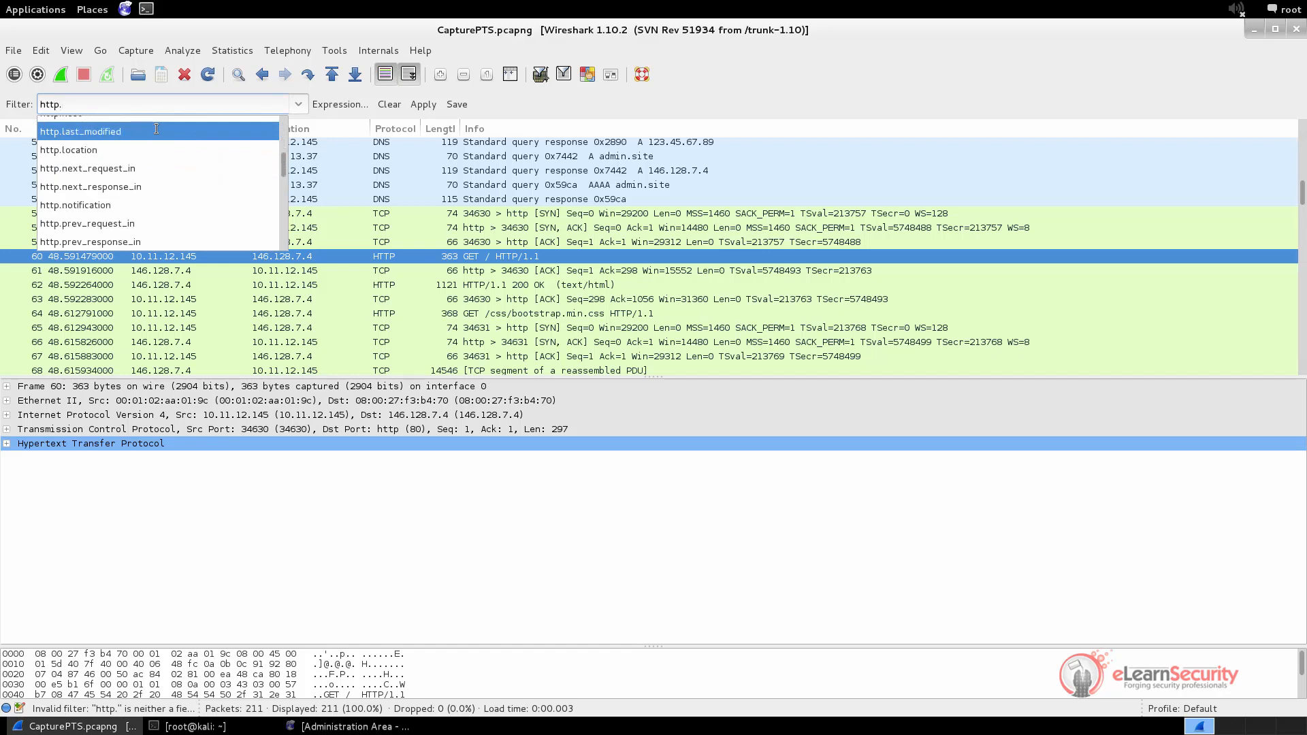
pyautogui.scroll(-4, 156, 128)
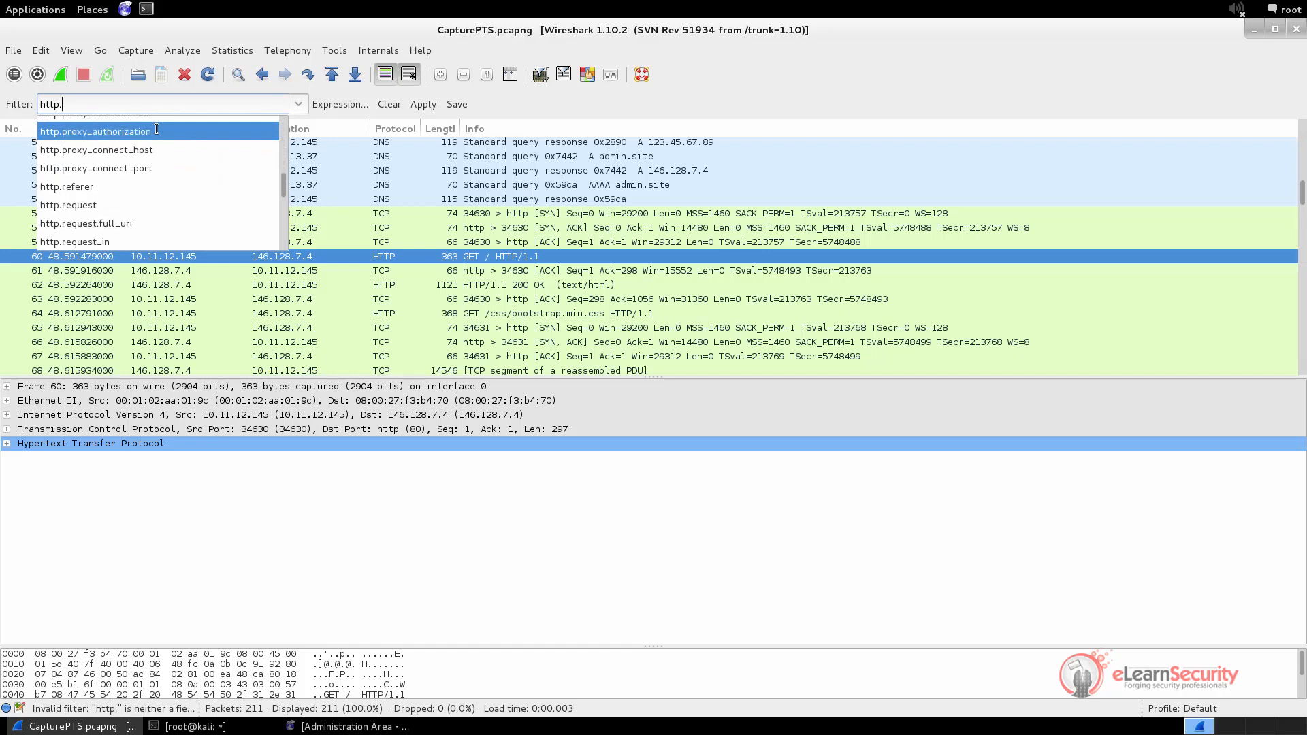
pyautogui.scroll(-2, 157, 128)
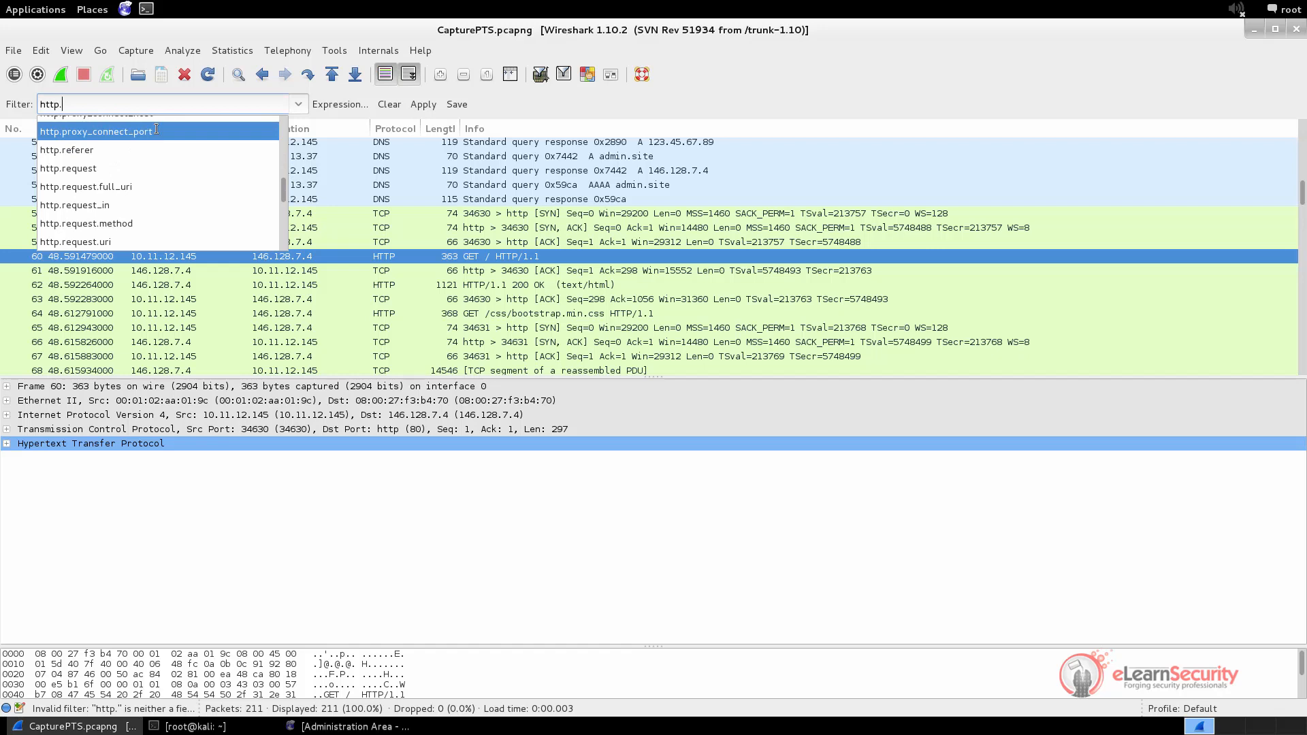
pyautogui.click(134, 223)
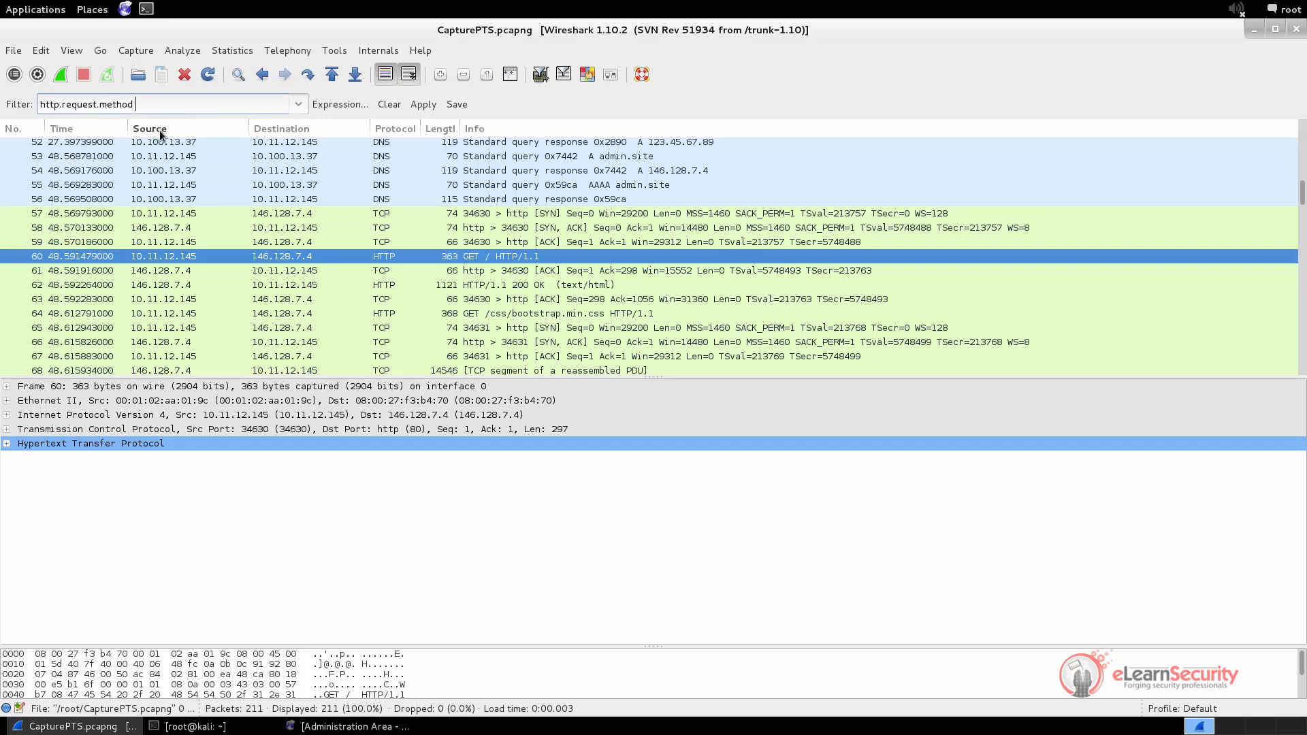
pyautogui.write('== ')
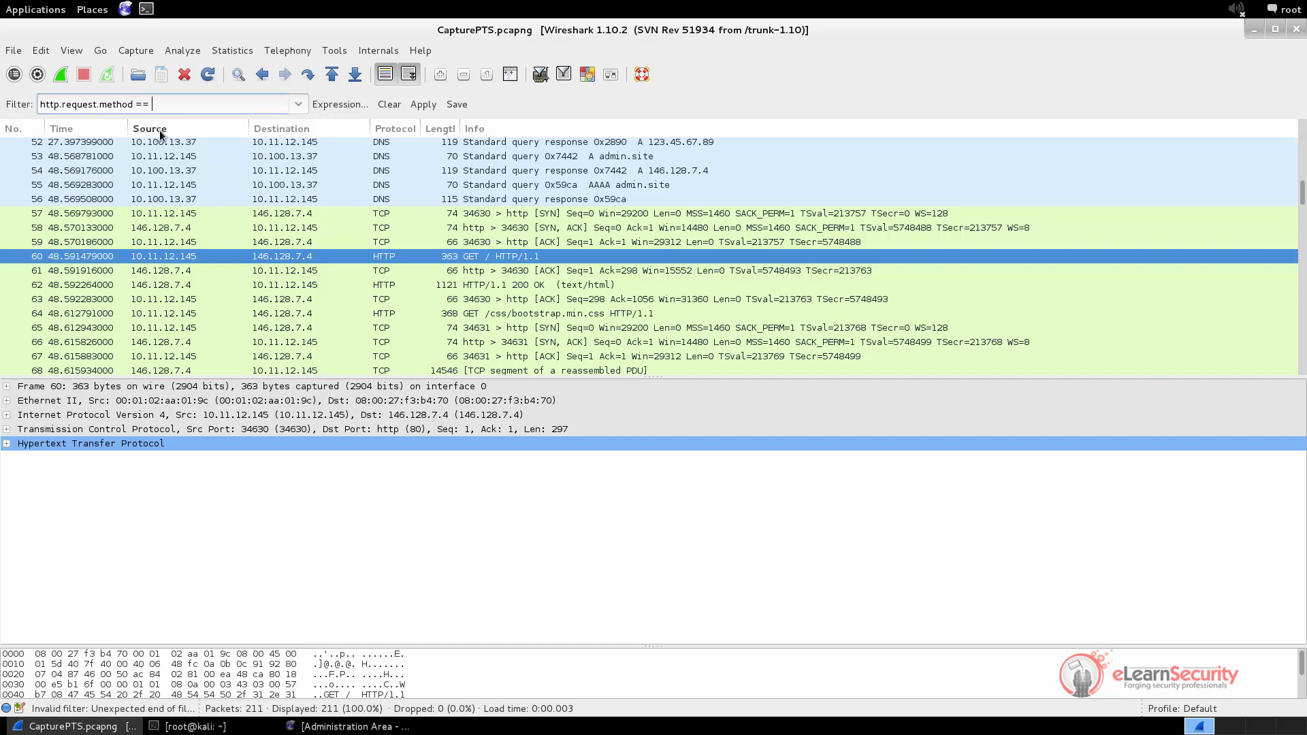
pyautogui.write('GET')
pyautogui.press('Return')
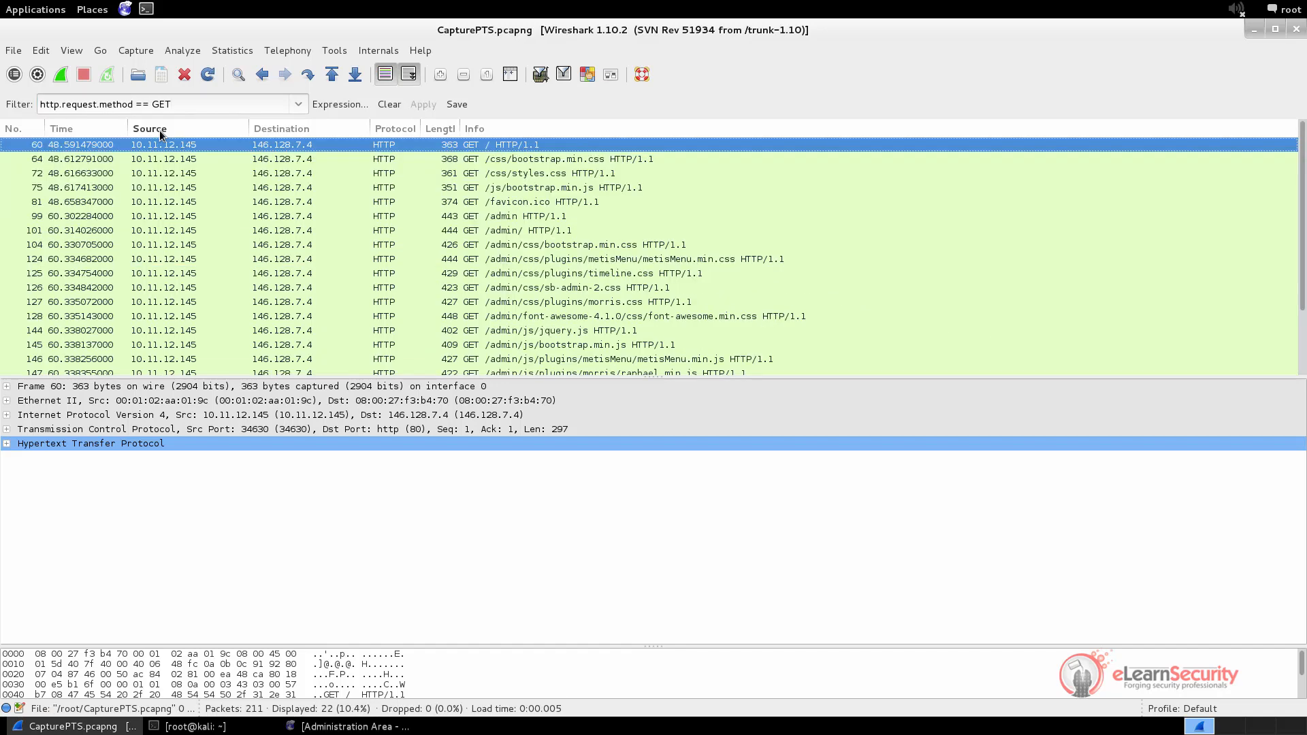
# Inspect the GET requests for bootstrap.min.css, styles.css, bootstrap.min.js, favicon.ico and /admin/
pyautogui.click(476, 160)
pyautogui.click(481, 173)
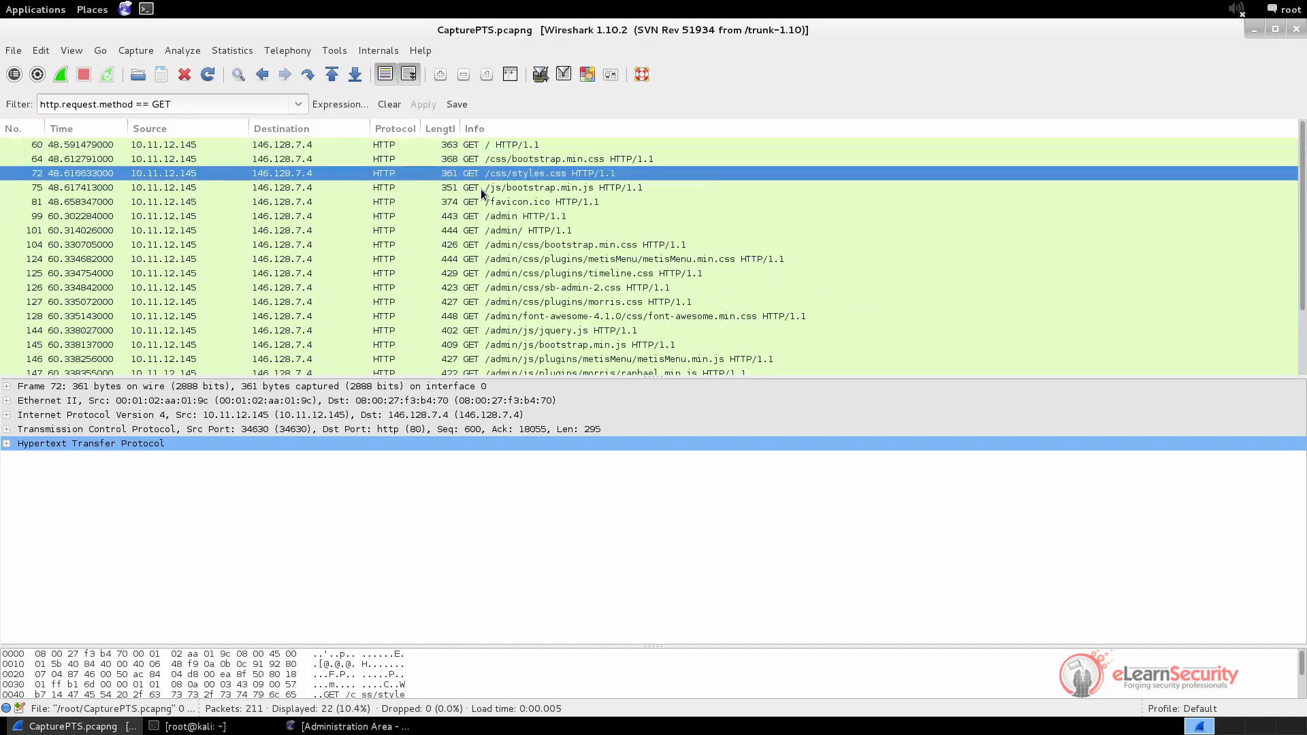
pyautogui.click(481, 190)
pyautogui.click(480, 203)
pyautogui.click(494, 231)
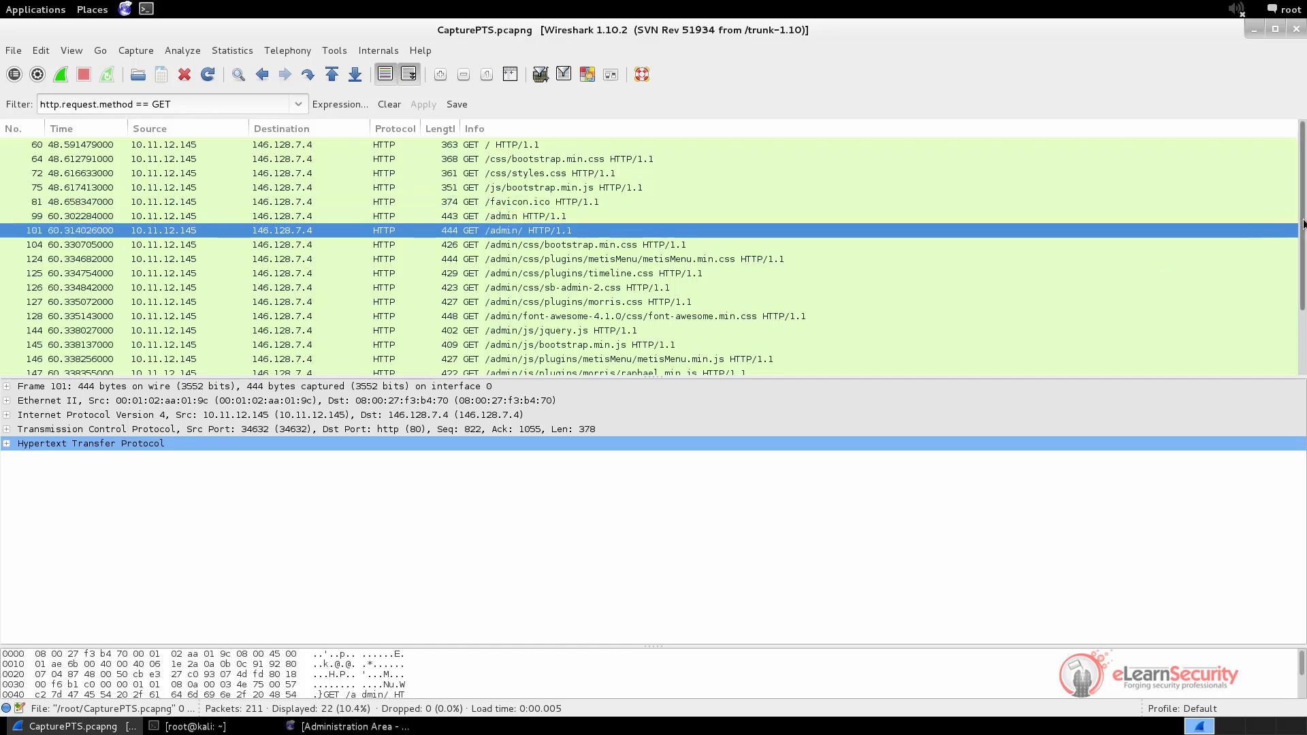
pyautogui.moveTo(1303, 225); pyautogui.dragTo(1303, 327)
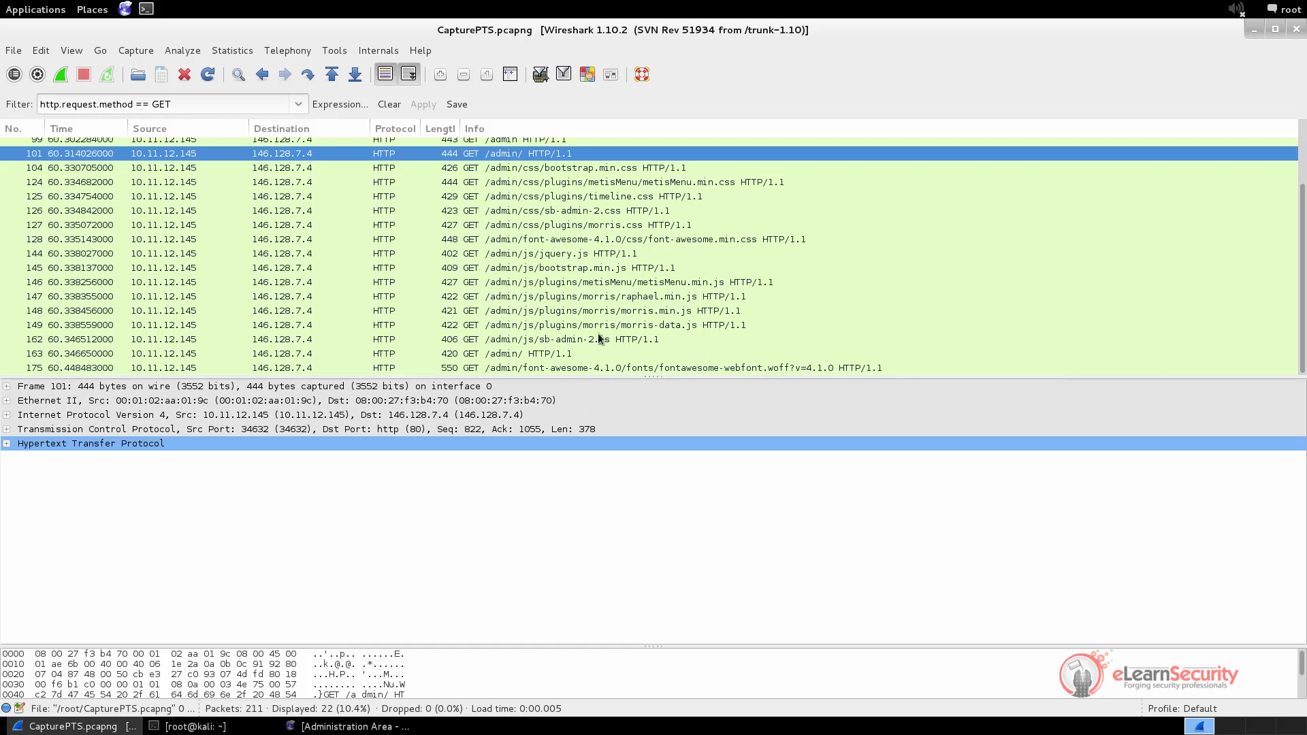
# Filter on http.request.method == POST, inspect the POST /login.php request, then clear the filter
pyautogui.click(187, 100)
pyautogui.press('BackSpace')
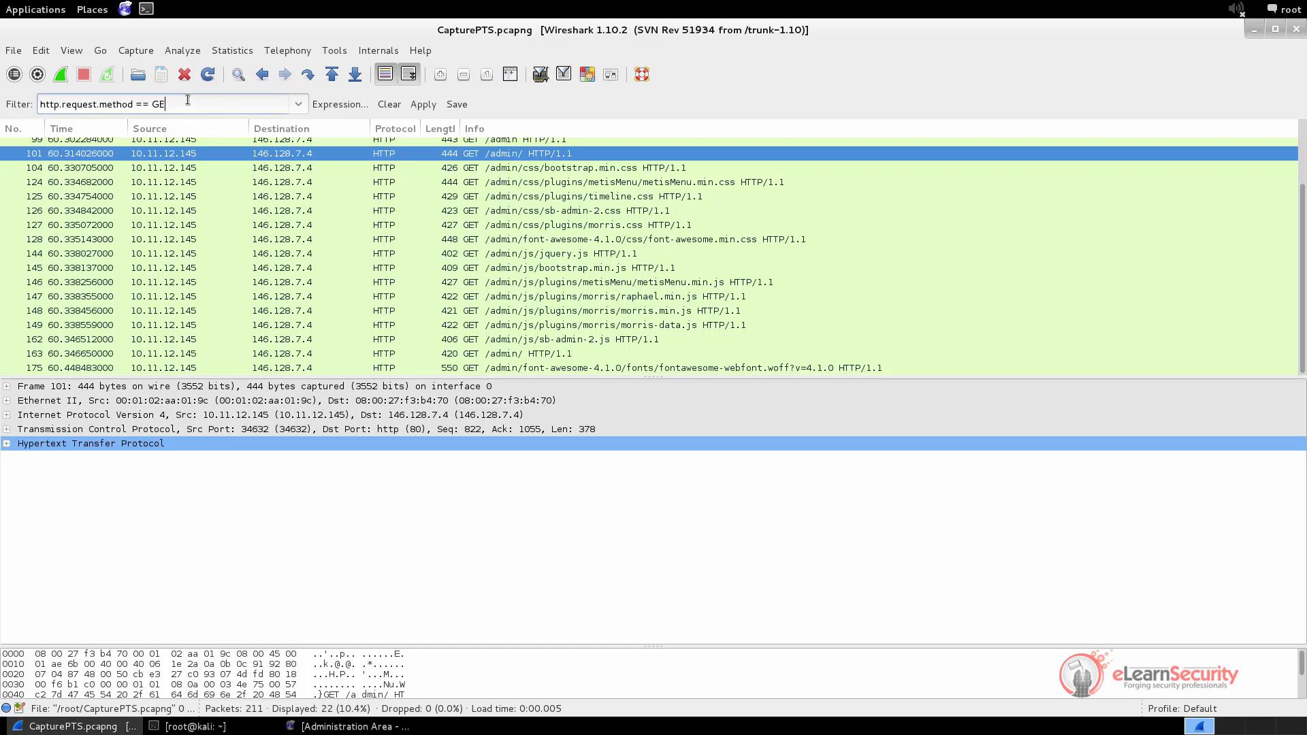
pyautogui.press('BackSpace')
pyautogui.press('BackSpace')
pyautogui.write('POST')
pyautogui.press('Return')
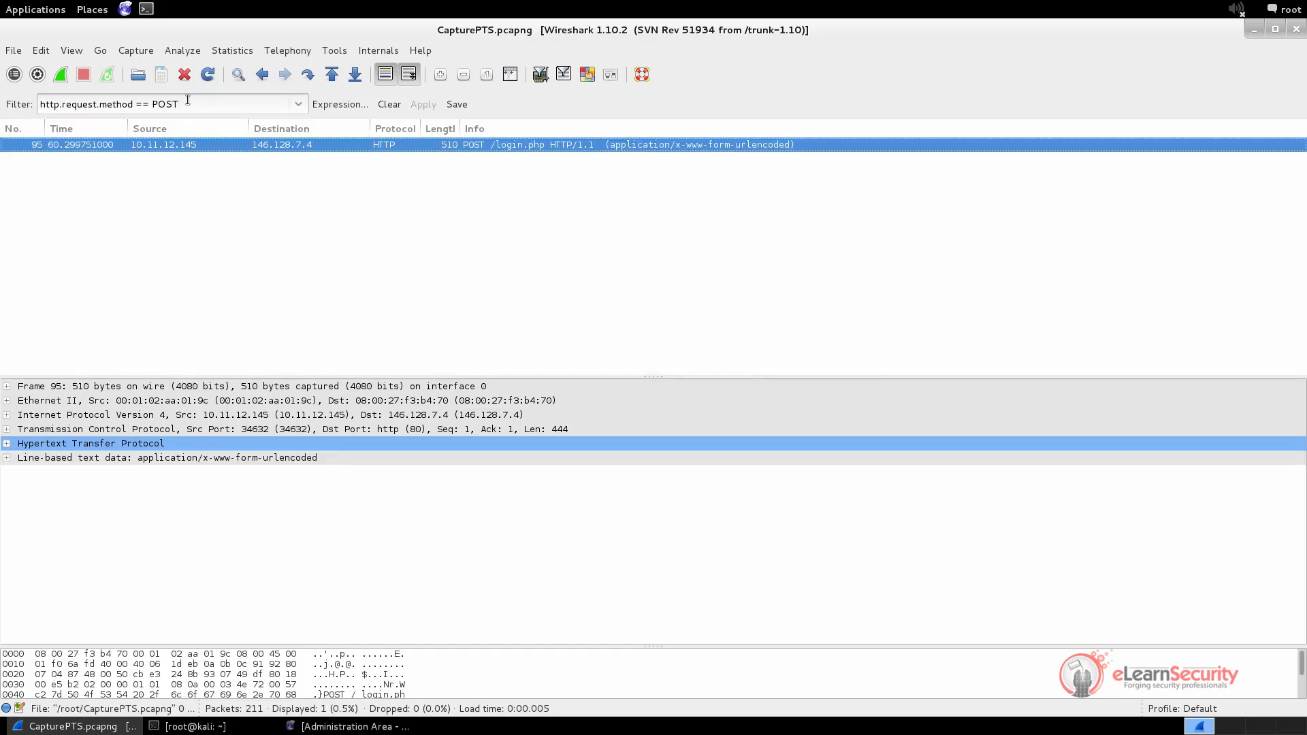
pyautogui.click(498, 141)
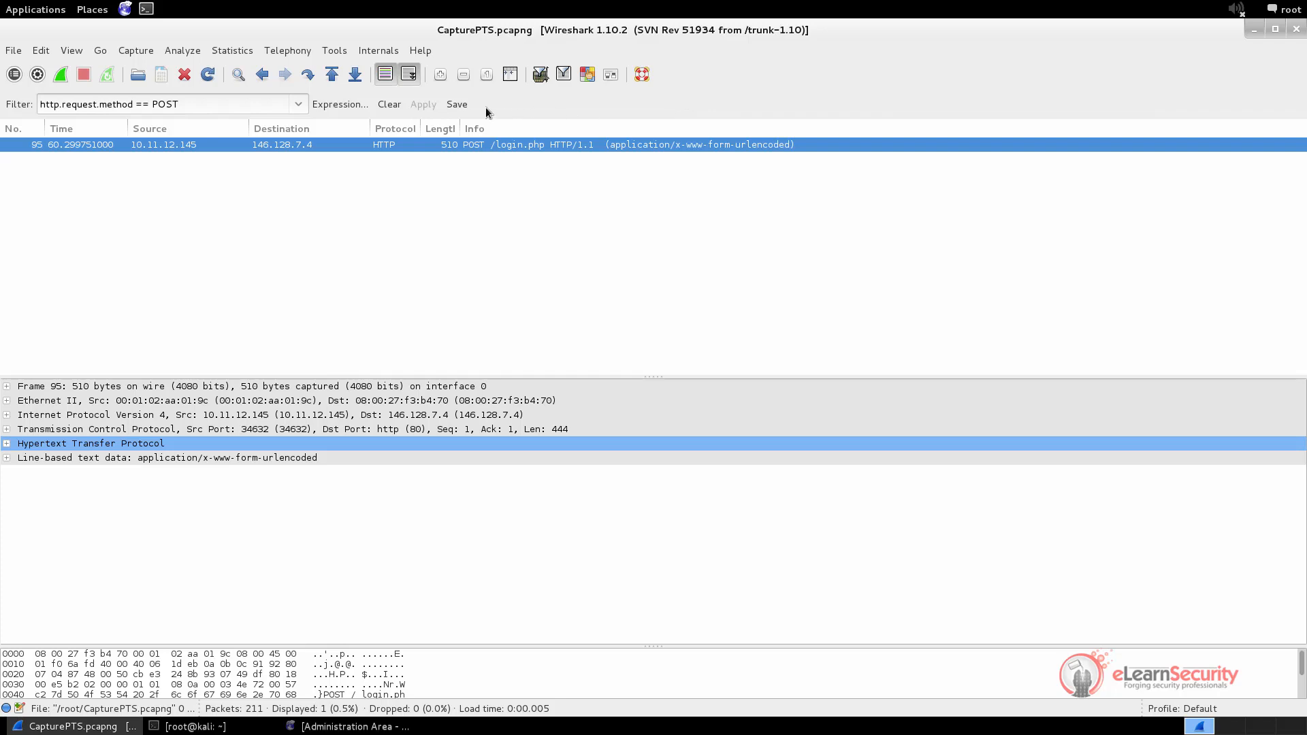
pyautogui.click(386, 103)
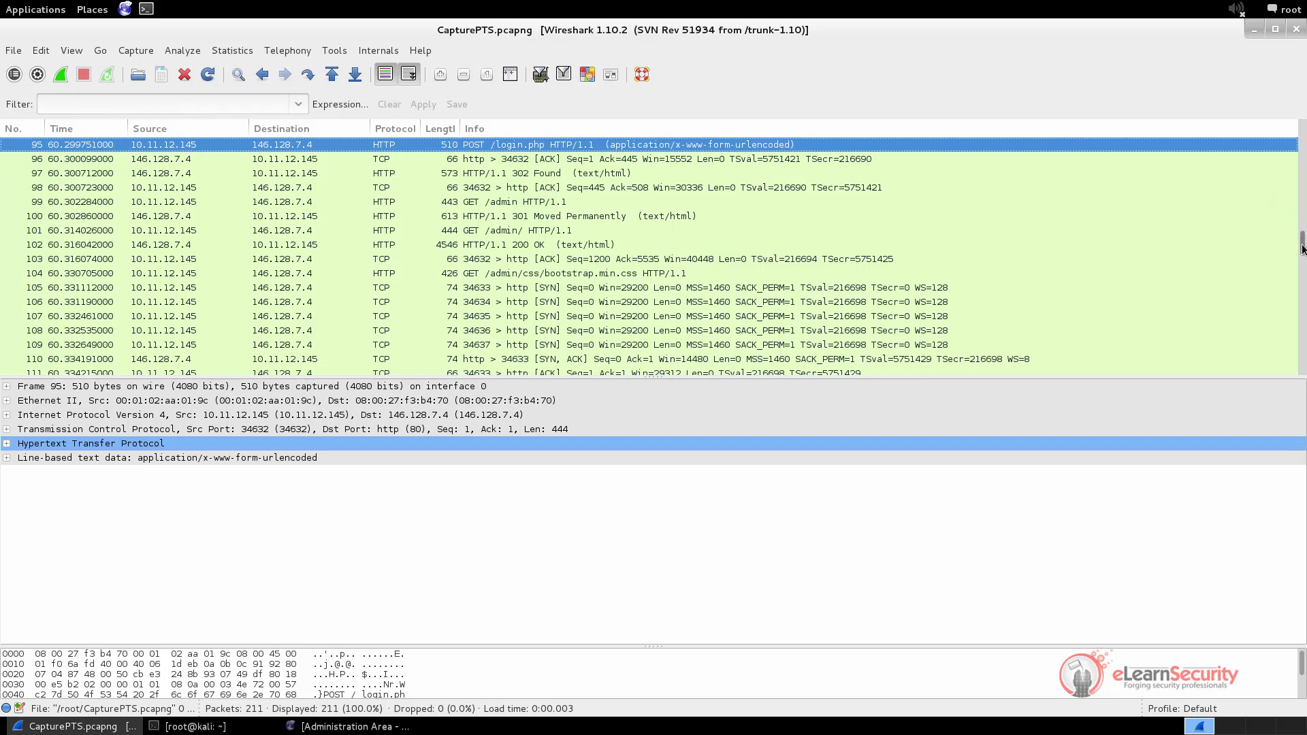
pyautogui.moveTo(1302, 248); pyautogui.dragTo(1300, 207)
pyautogui.scroll(10, 1295, 155)
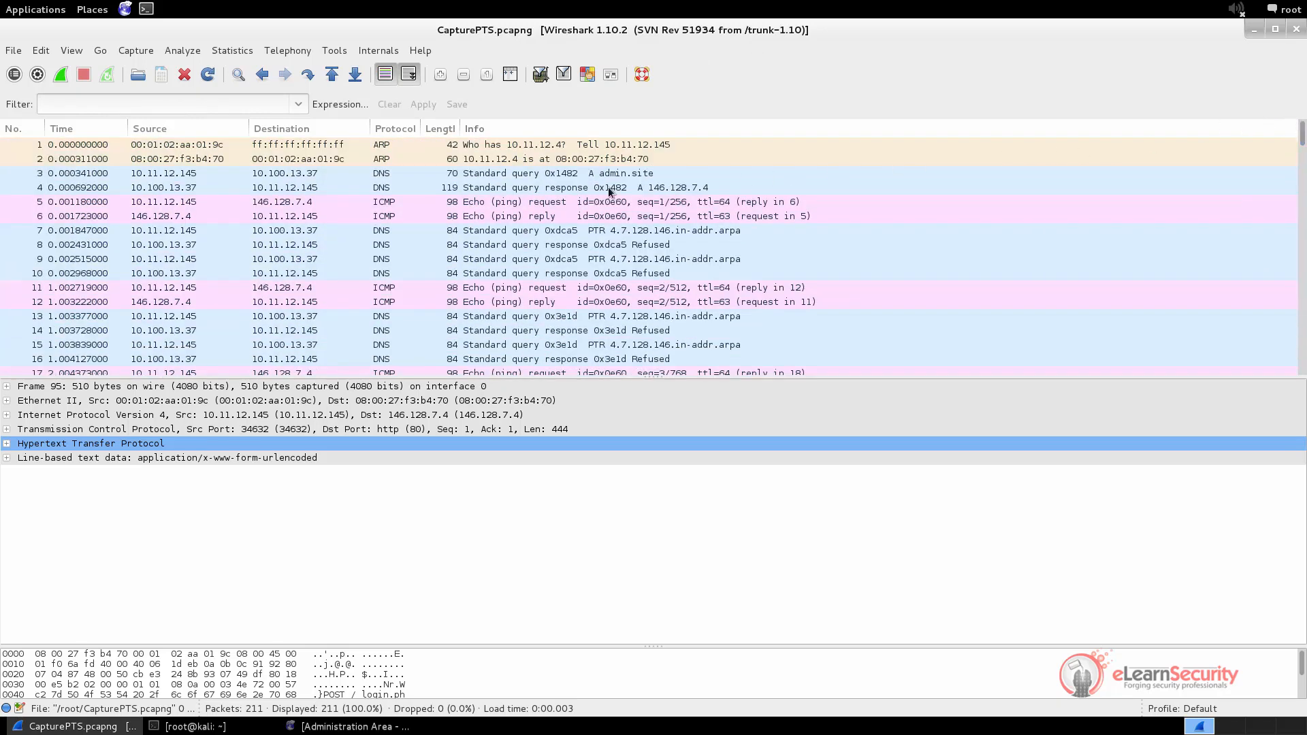
pyautogui.click(418, 174)
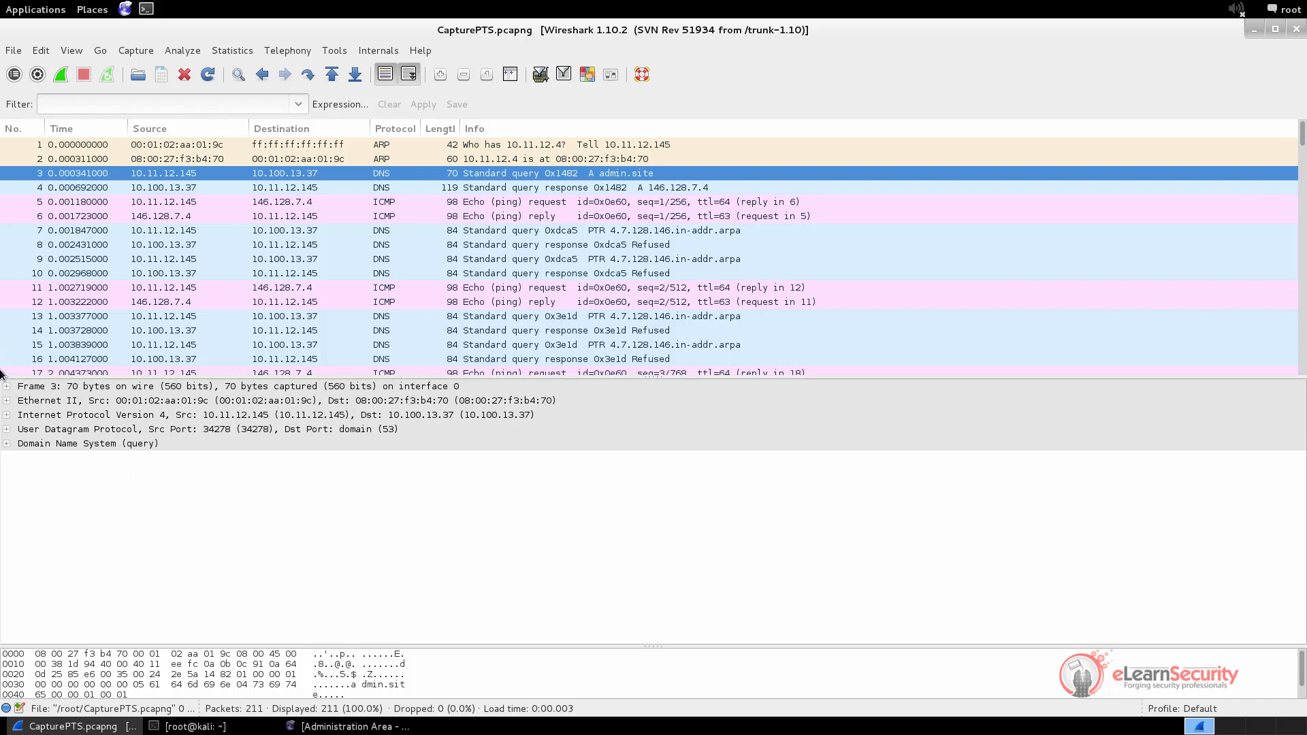
pyautogui.click(8, 444)
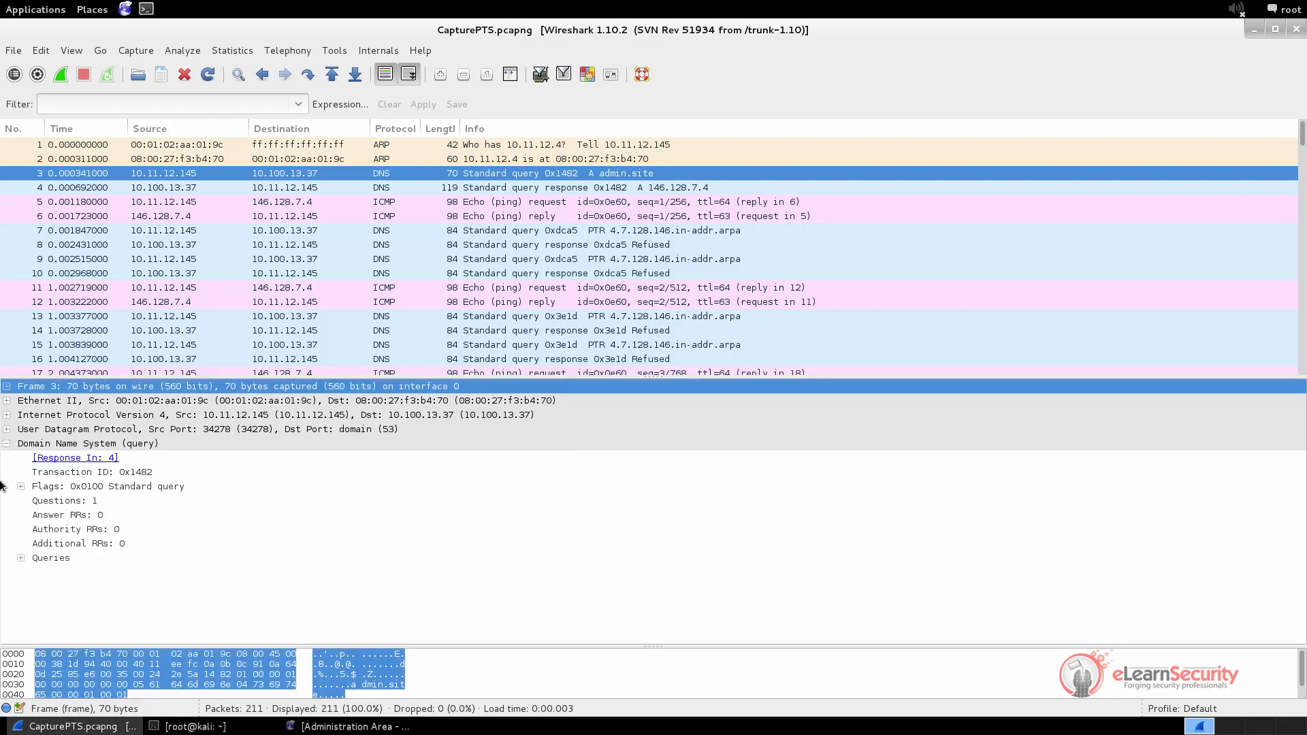
pyautogui.click(21, 486)
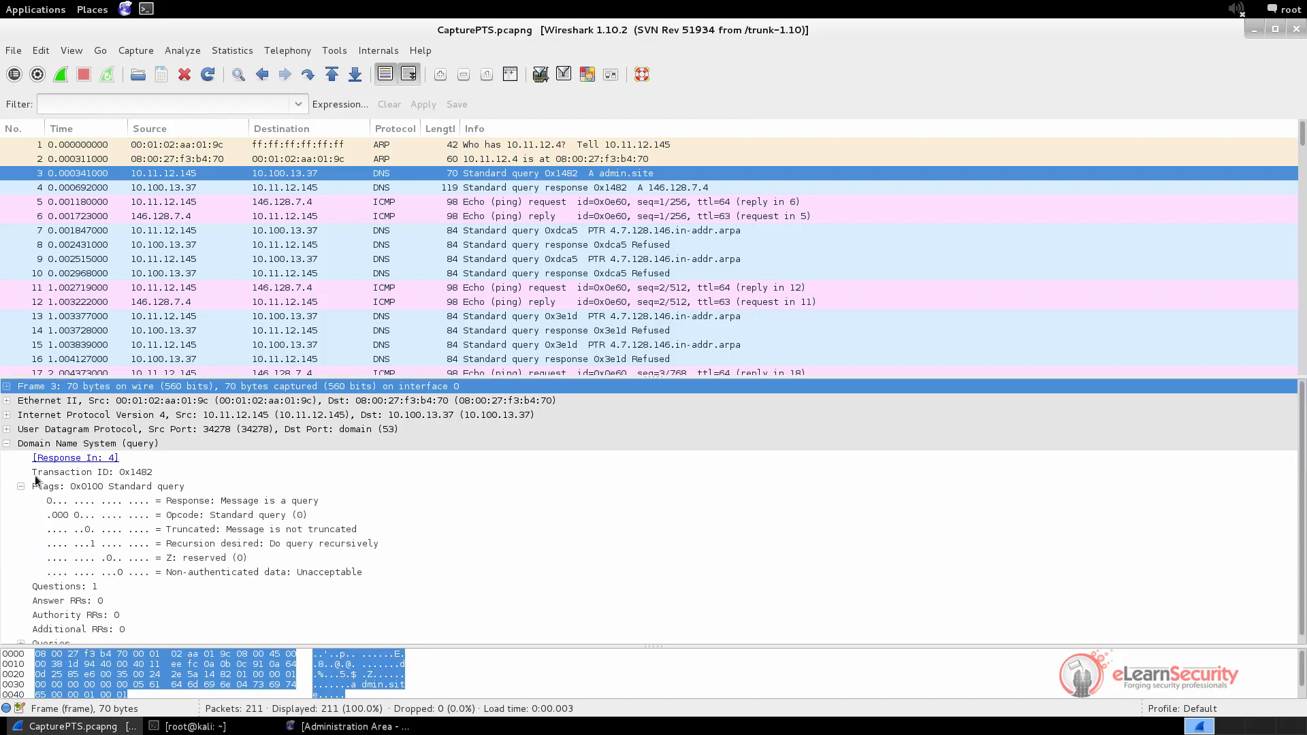
pyautogui.click(6, 443)
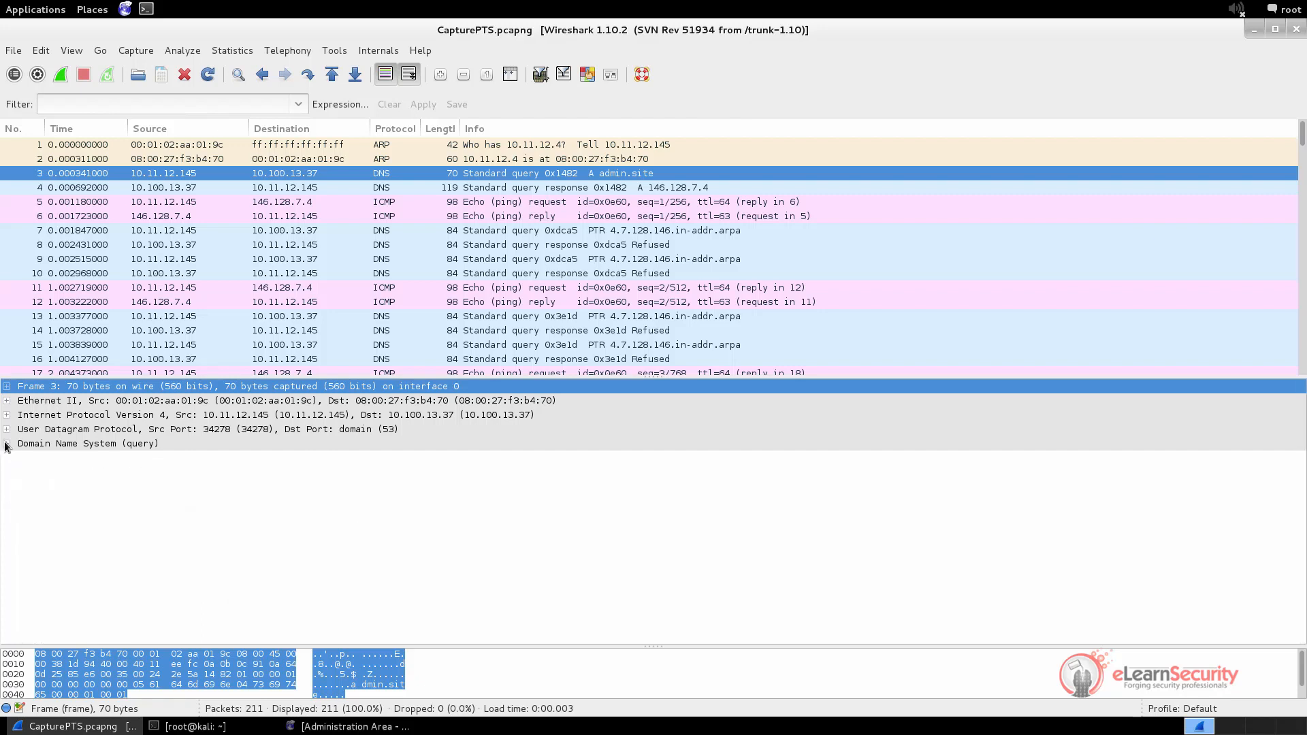
pyautogui.click(6, 429)
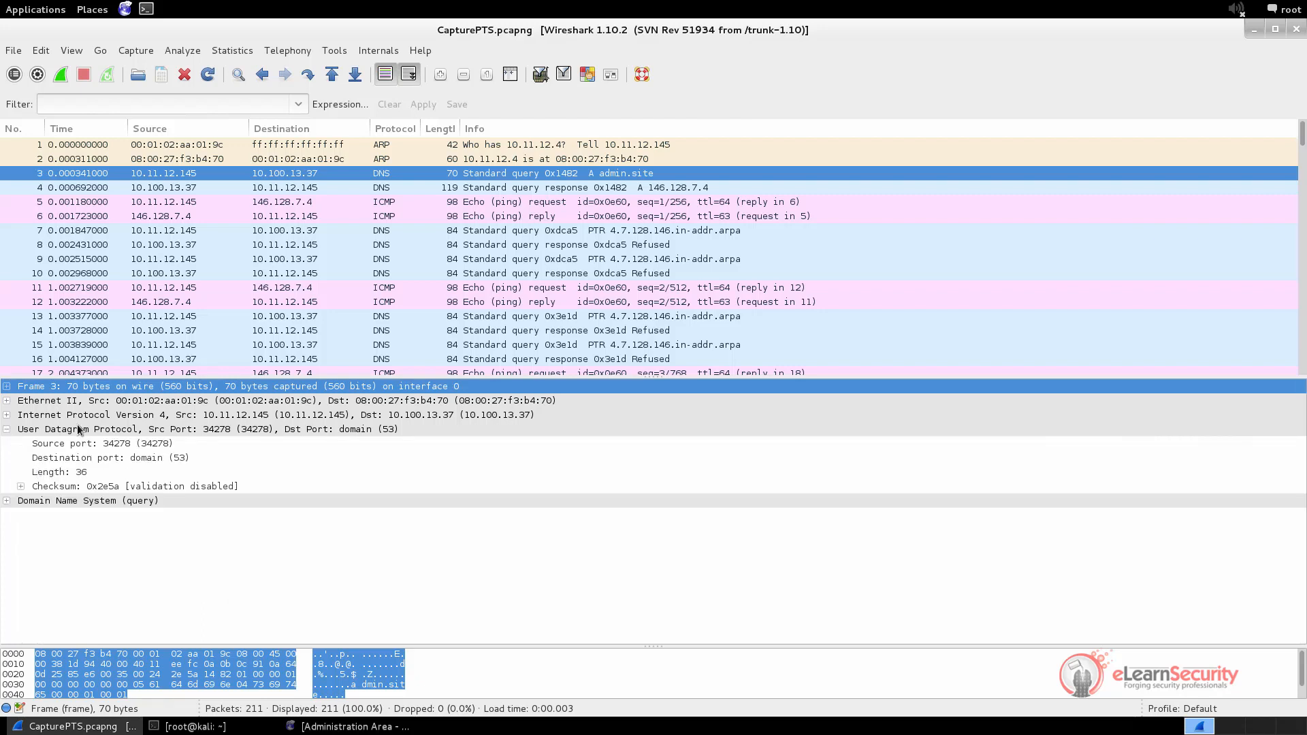
pyautogui.click(65, 446)
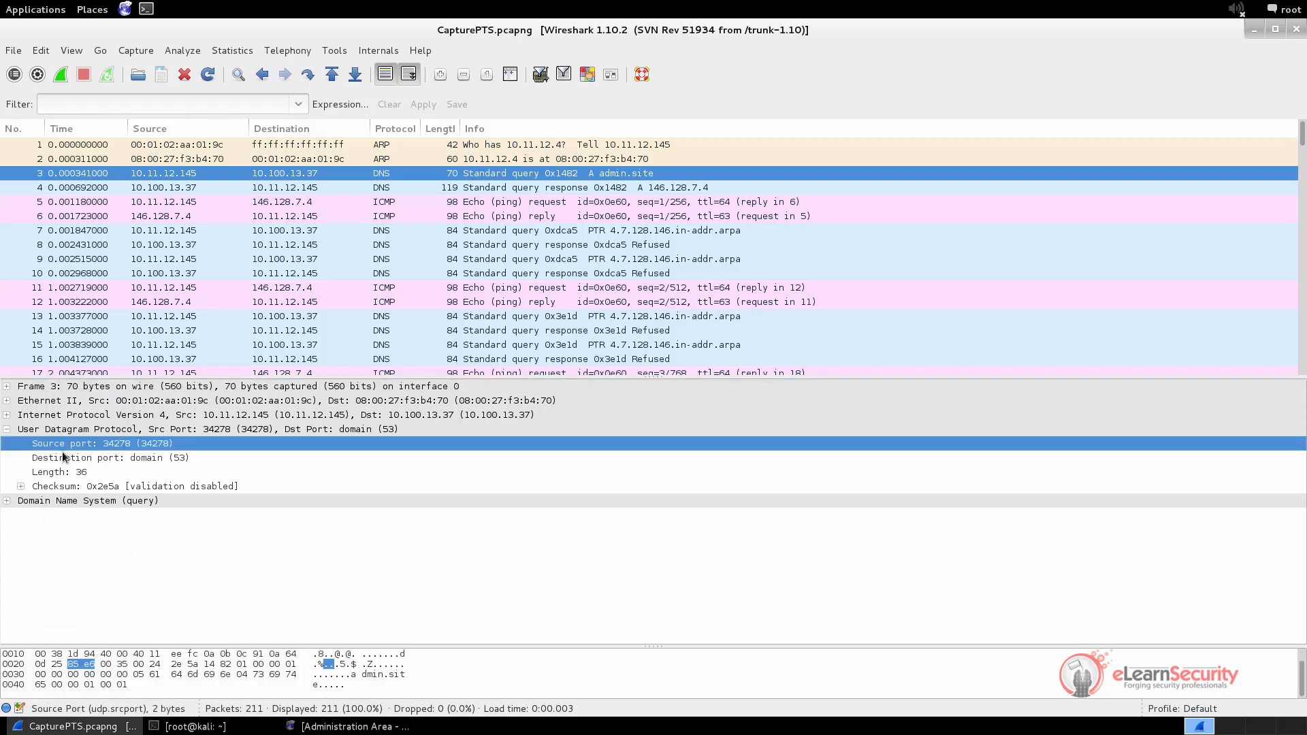
pyautogui.click(108, 461)
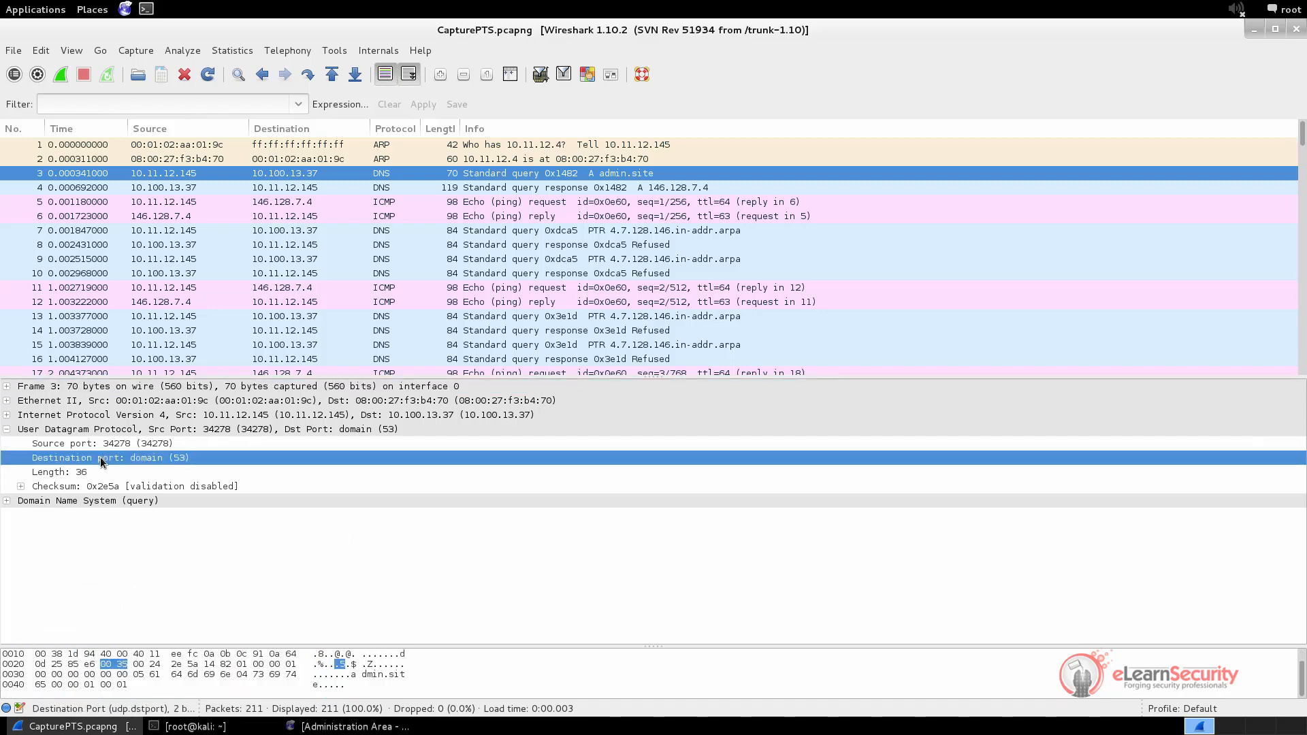
pyautogui.click(6, 429)
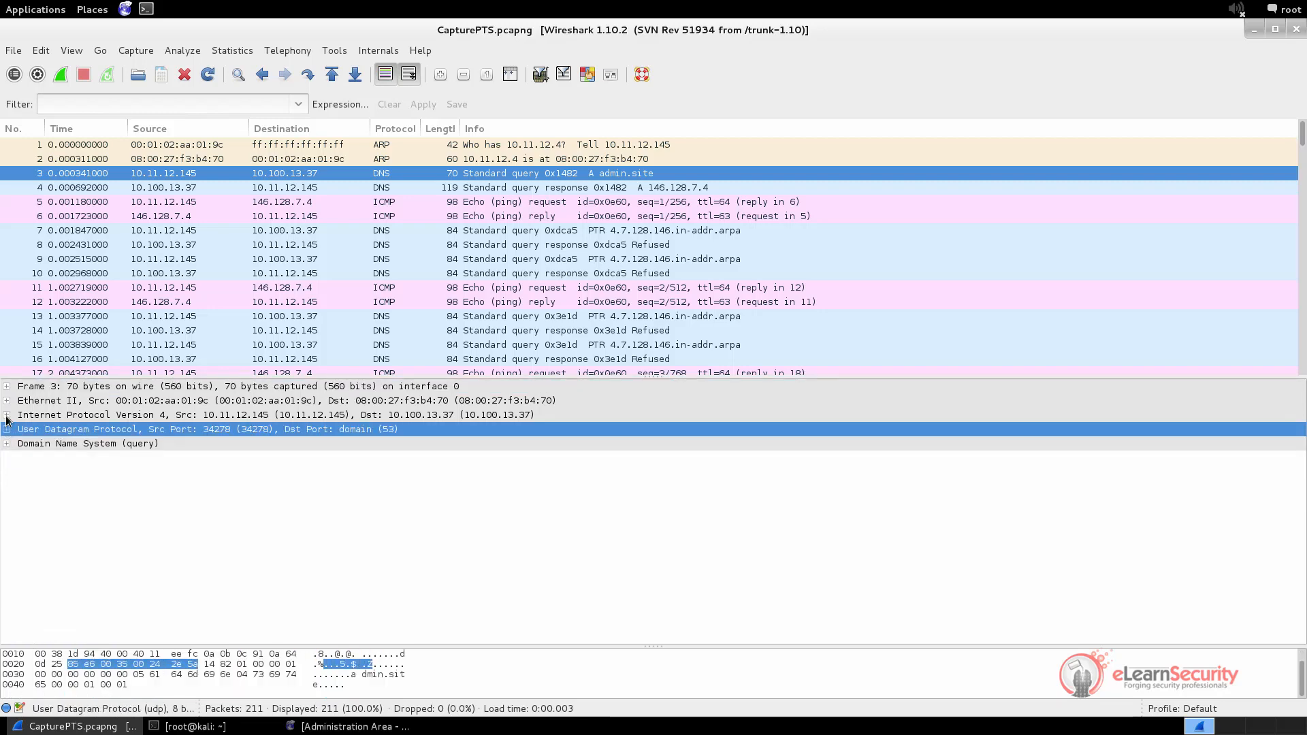
pyautogui.click(7, 415)
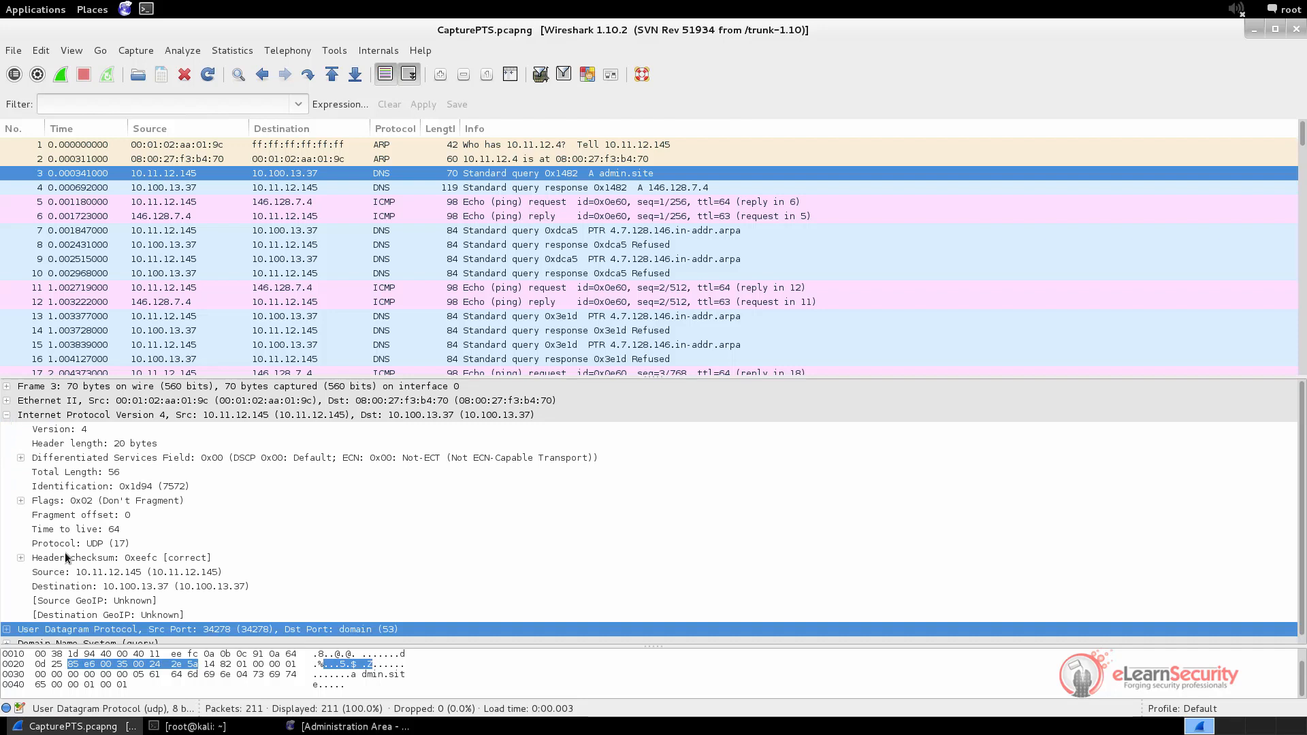
pyautogui.click(67, 573)
pyautogui.click(105, 587)
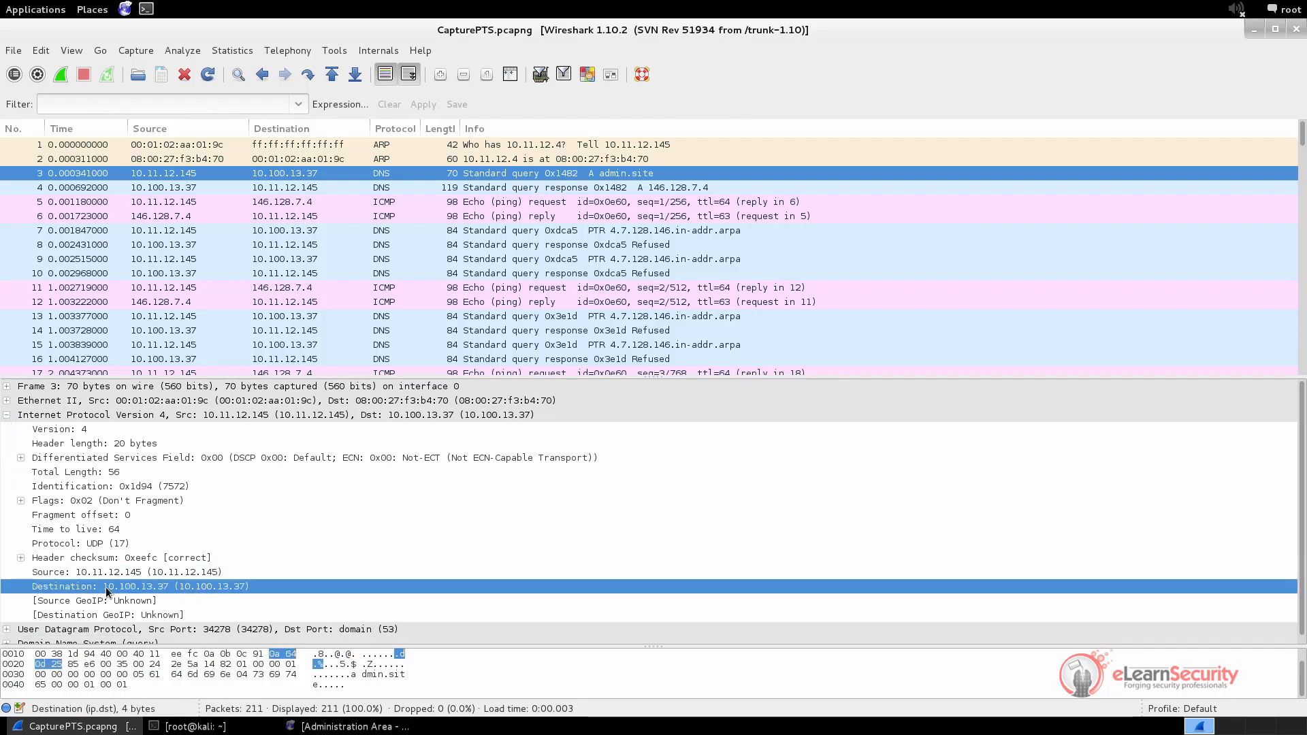
pyautogui.click(7, 416)
pyautogui.click(7, 400)
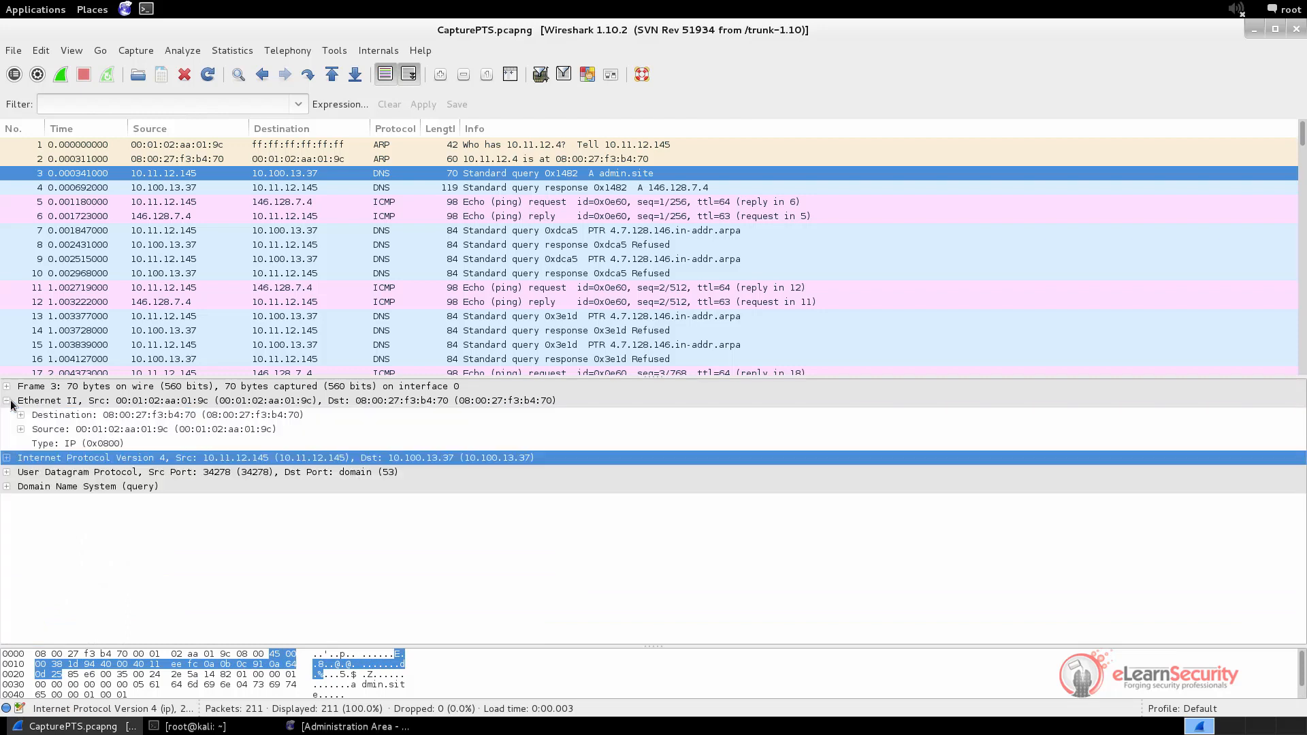
pyautogui.click(146, 415)
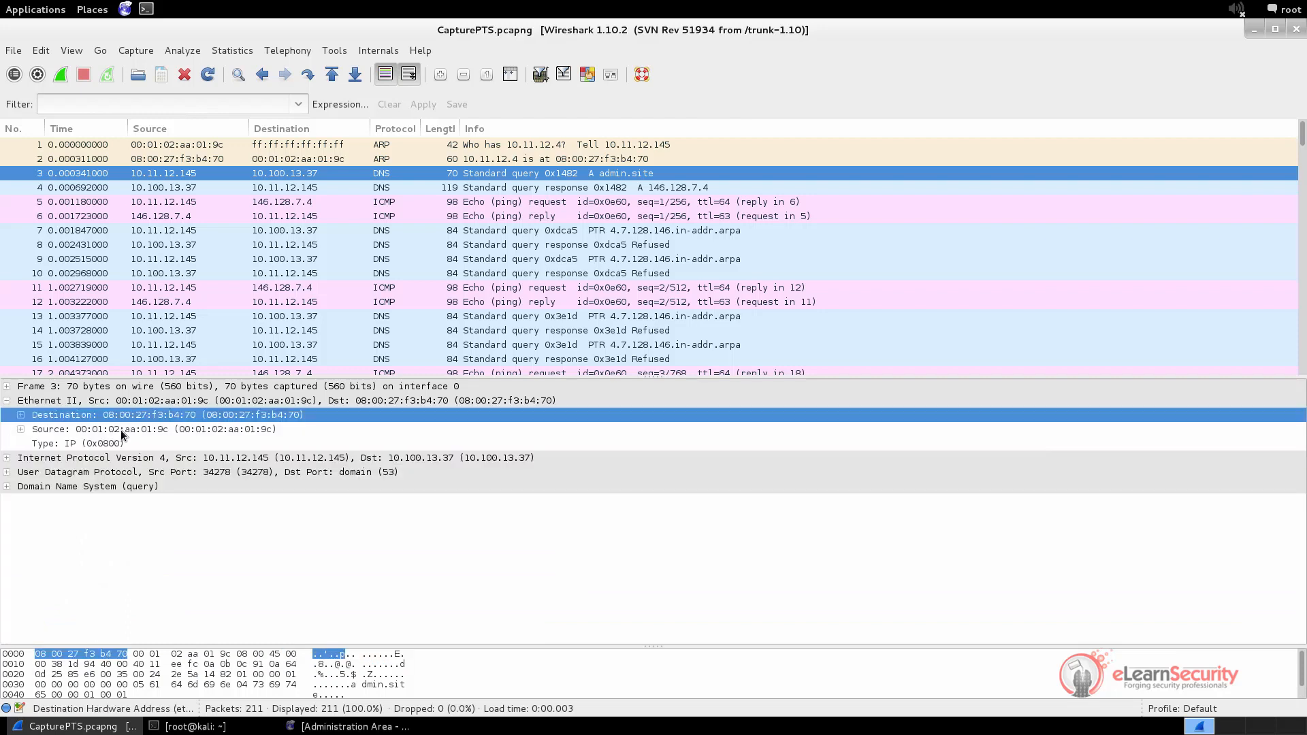
pyautogui.click(121, 431)
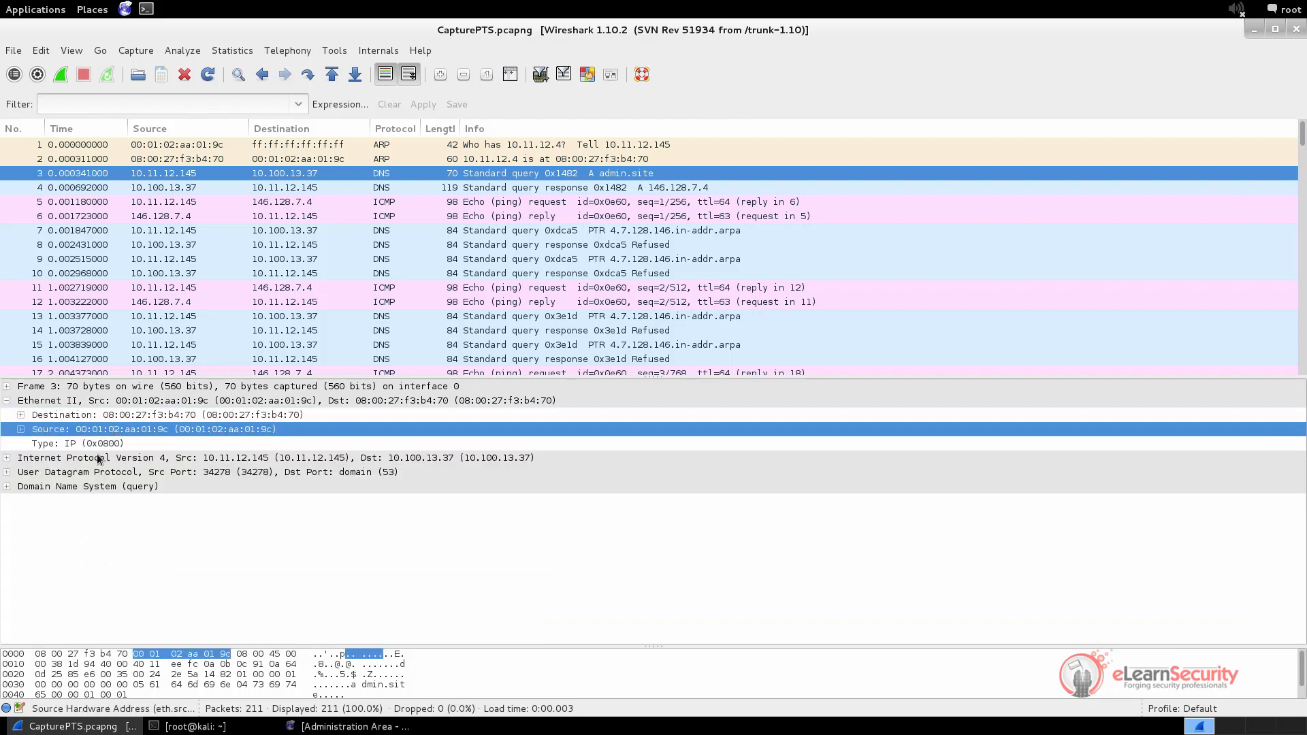
pyautogui.click(8, 401)
pyautogui.click(7, 386)
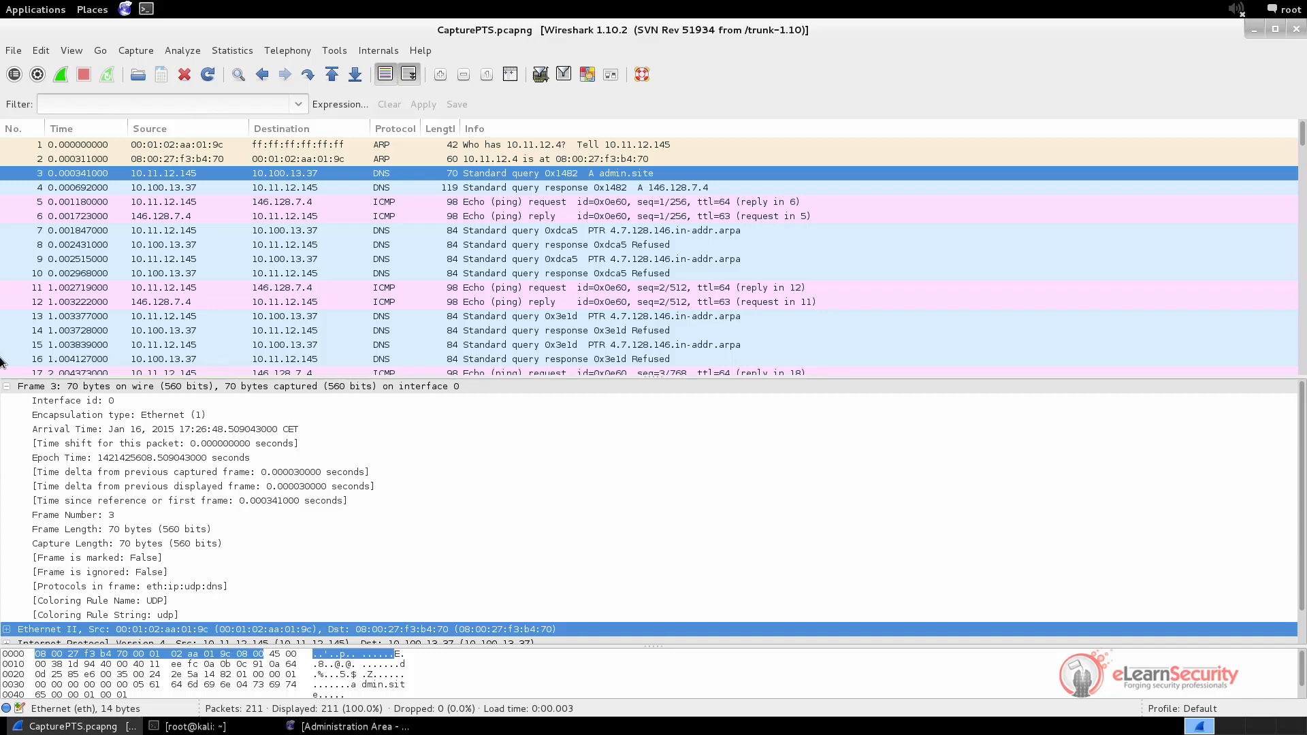
pyautogui.click(7, 388)
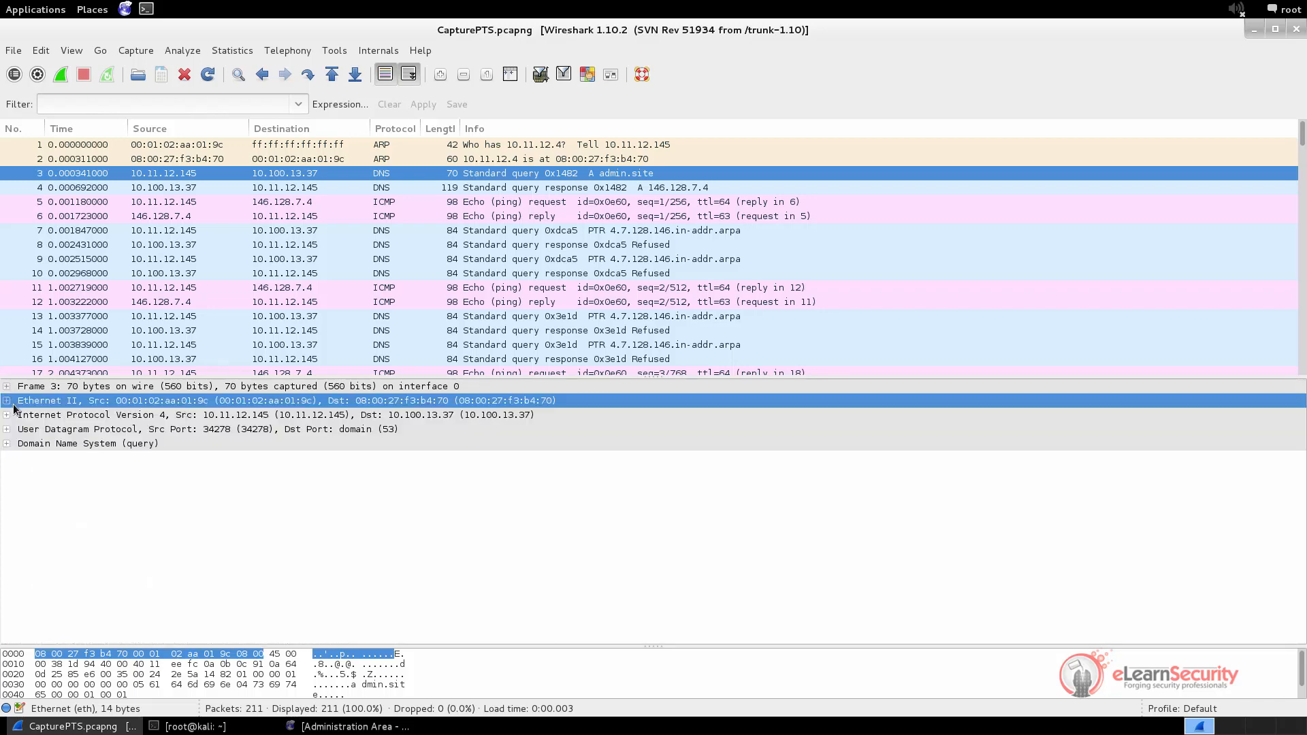
pyautogui.click(72, 444)
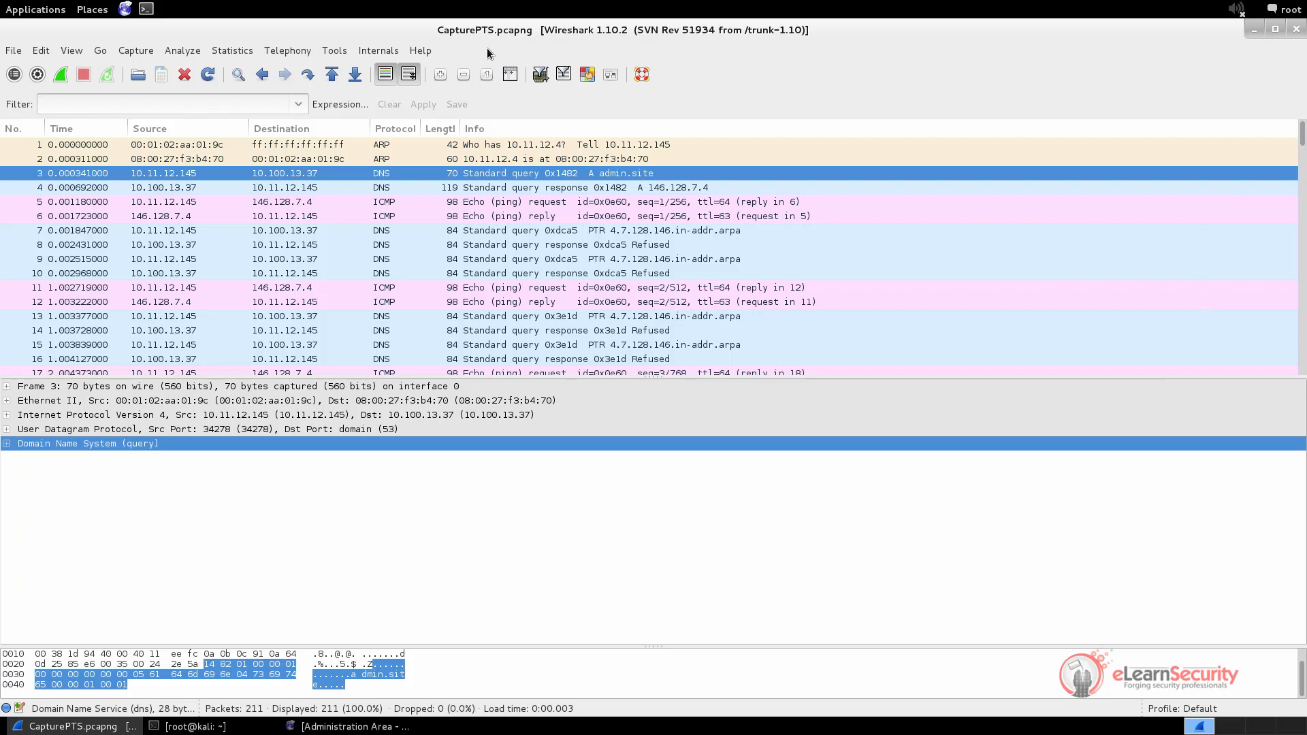
# Close Wireshark and relaunch it from Kali Linux > Top 10 Security Tools
pyautogui.click(1297, 30)
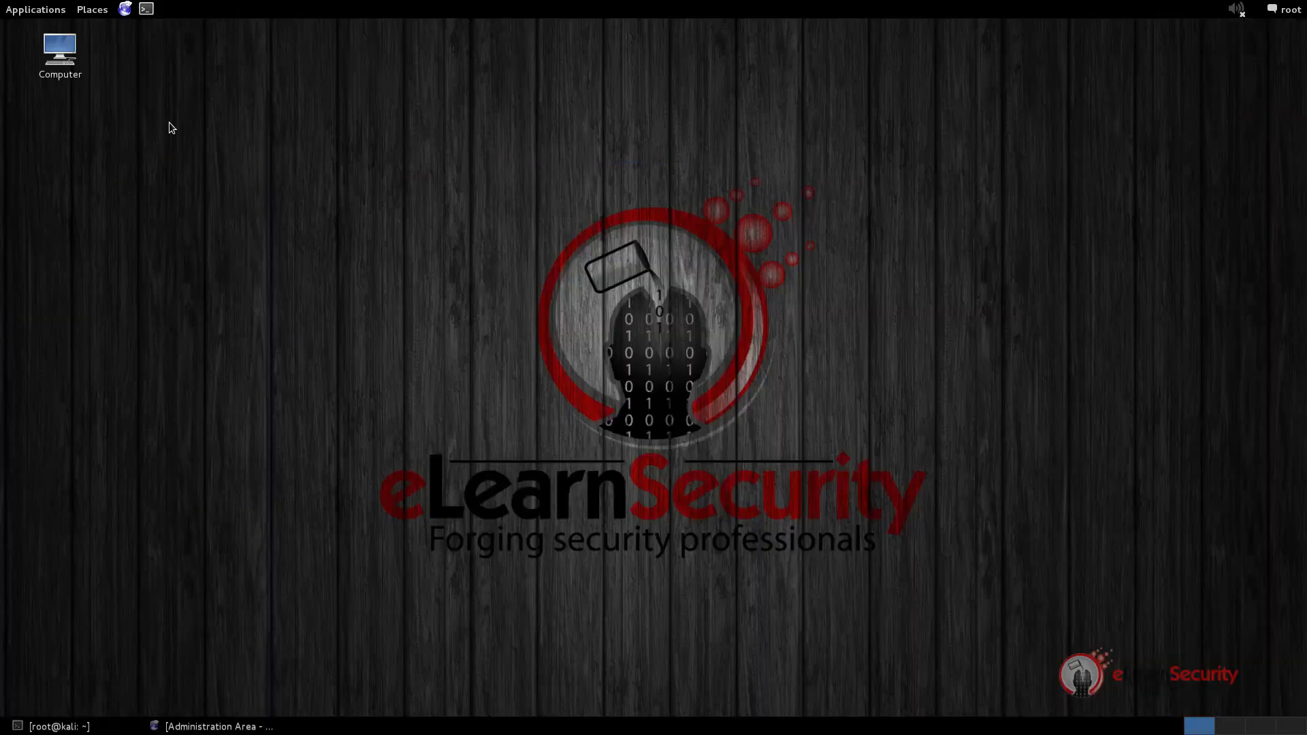
pyautogui.click(31, 9)
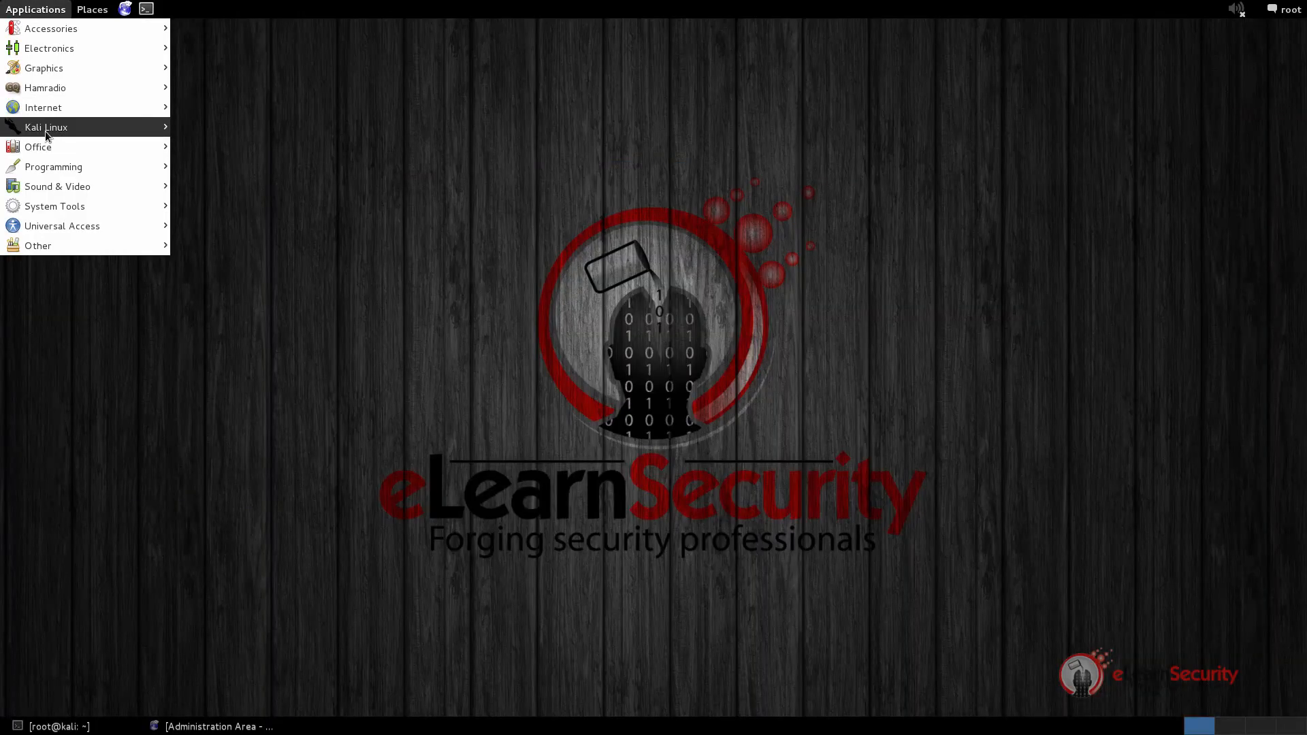
pyautogui.moveTo(45, 128)
pyautogui.moveTo(238, 129)
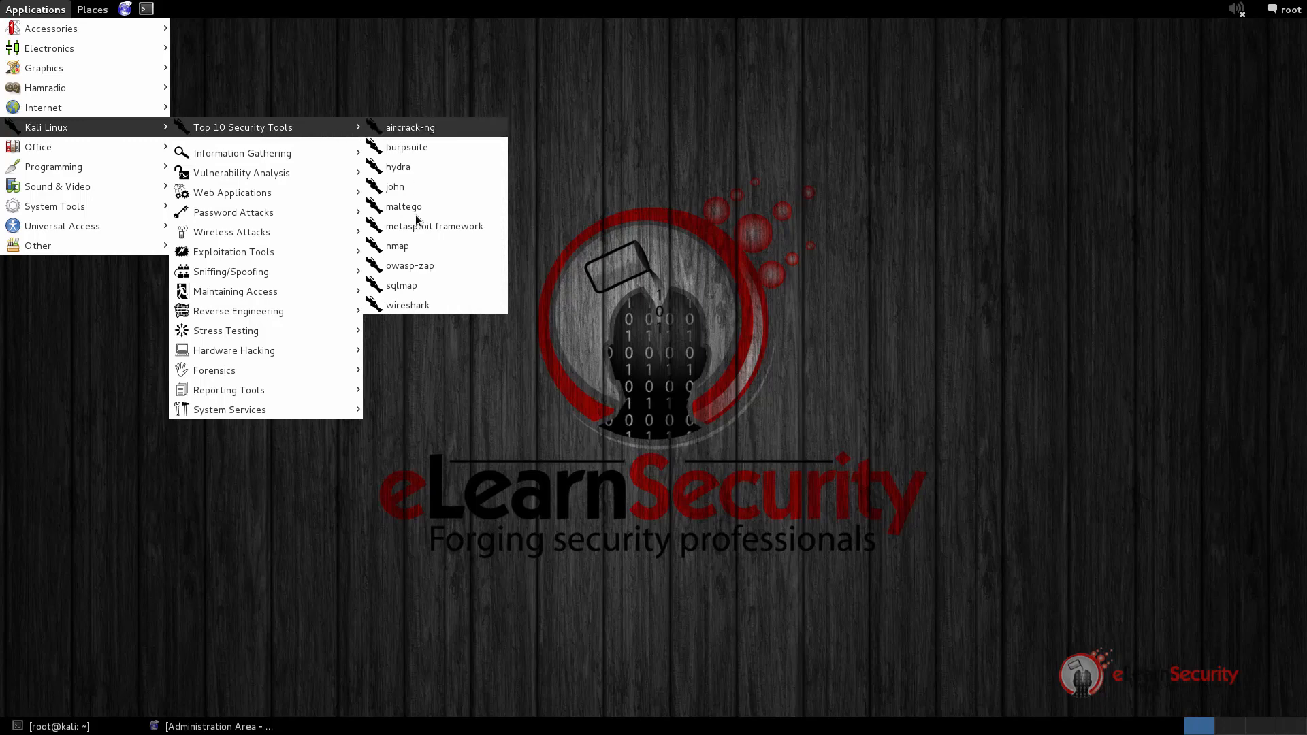
pyautogui.click(432, 300)
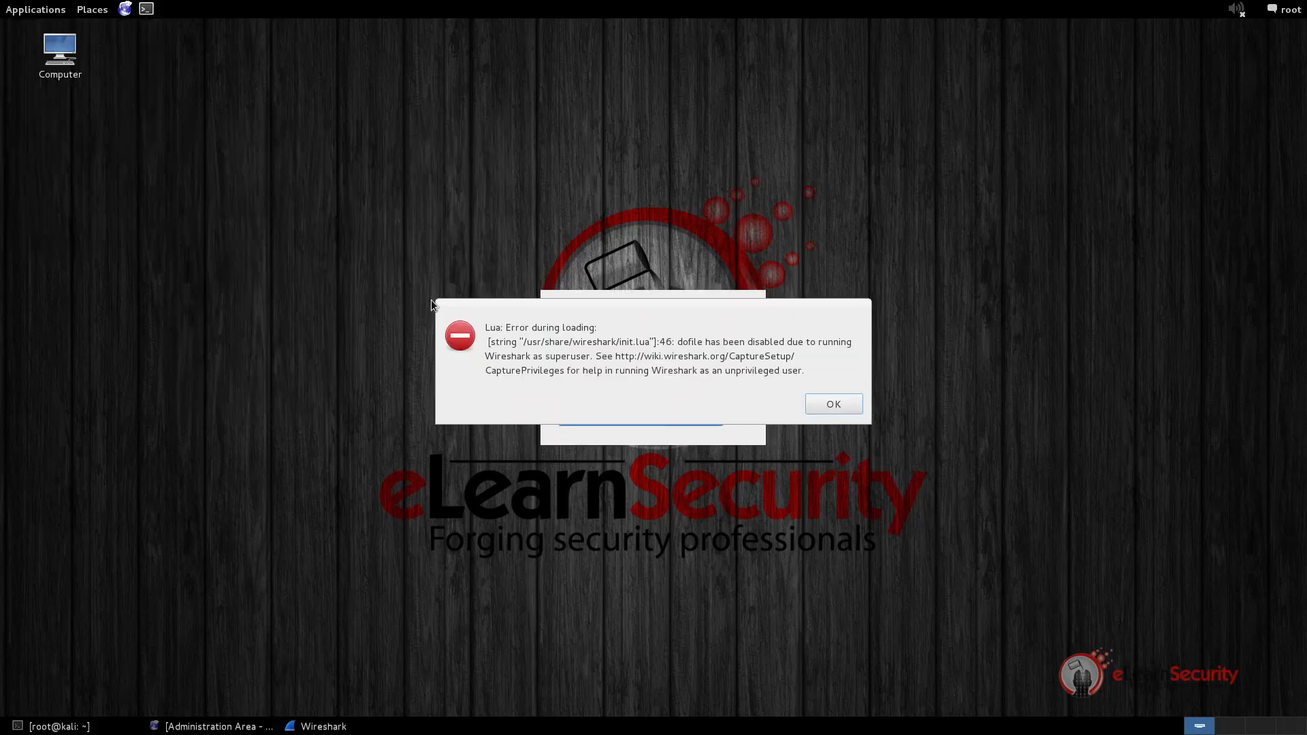
# Dismiss the Lua error and running-as-root warning, and select the eth0 interface
pyautogui.click(826, 403)
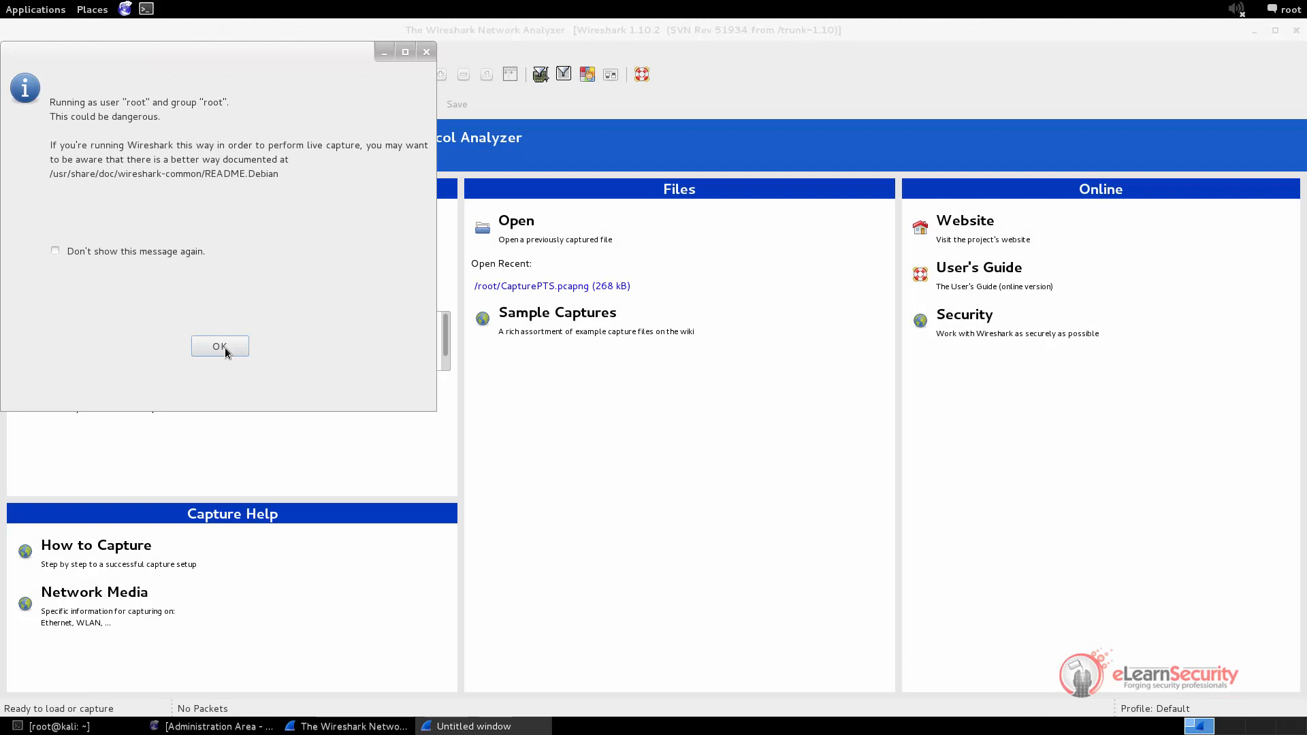
pyautogui.click(226, 349)
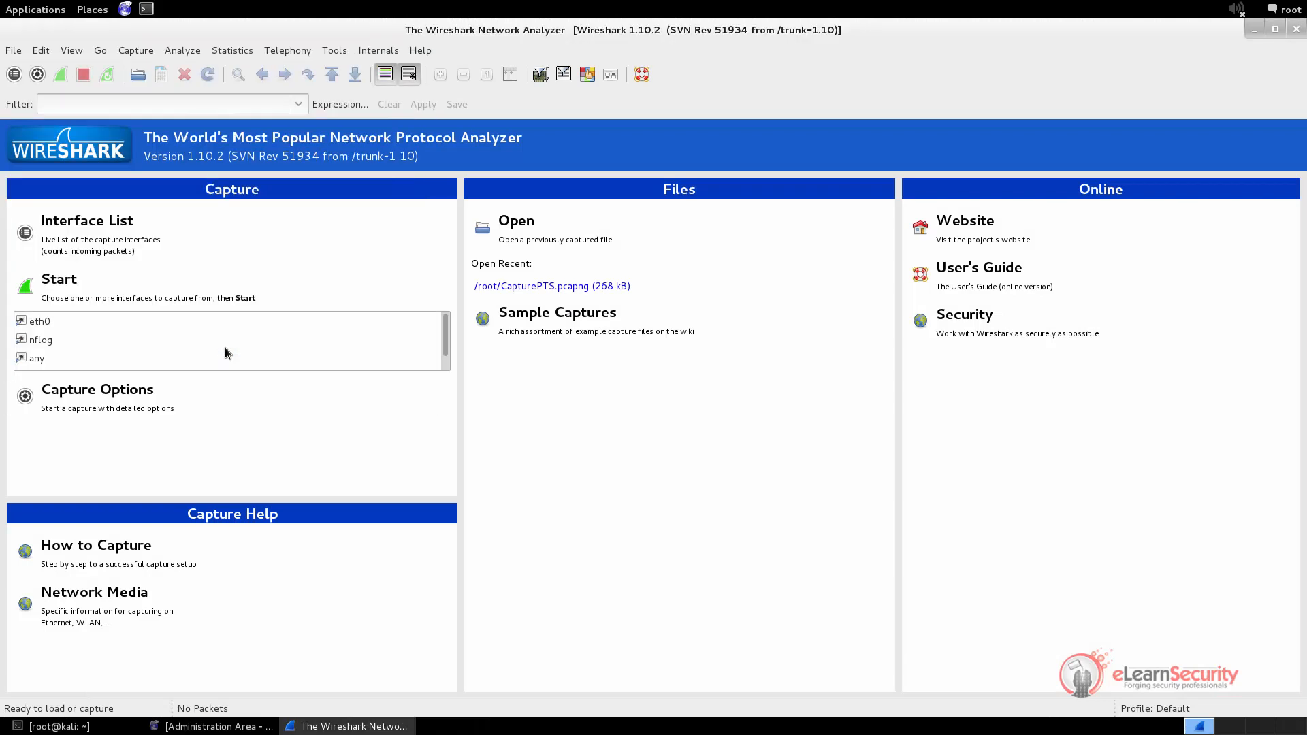
pyautogui.click(39, 322)
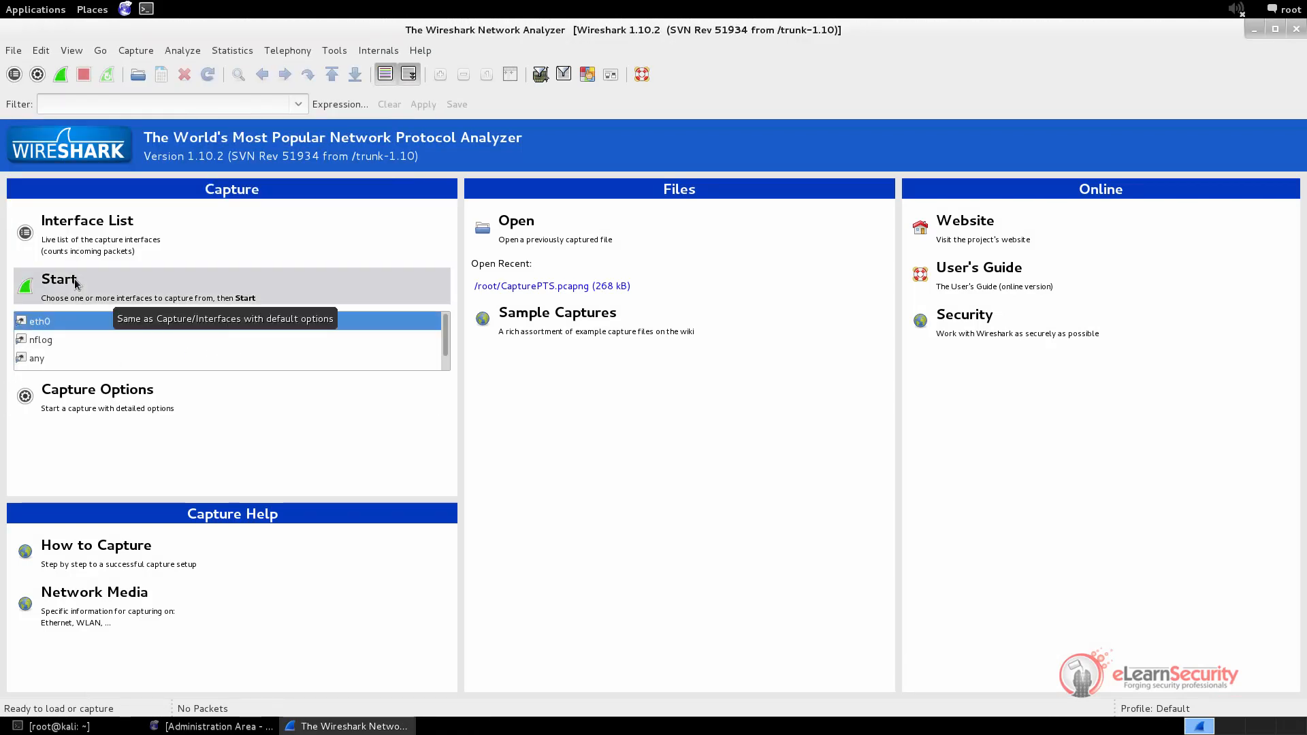
# Set eth0's capture filter to the saved HTTP TCP port (80) filter, tcp port http
pyautogui.click(89, 403)
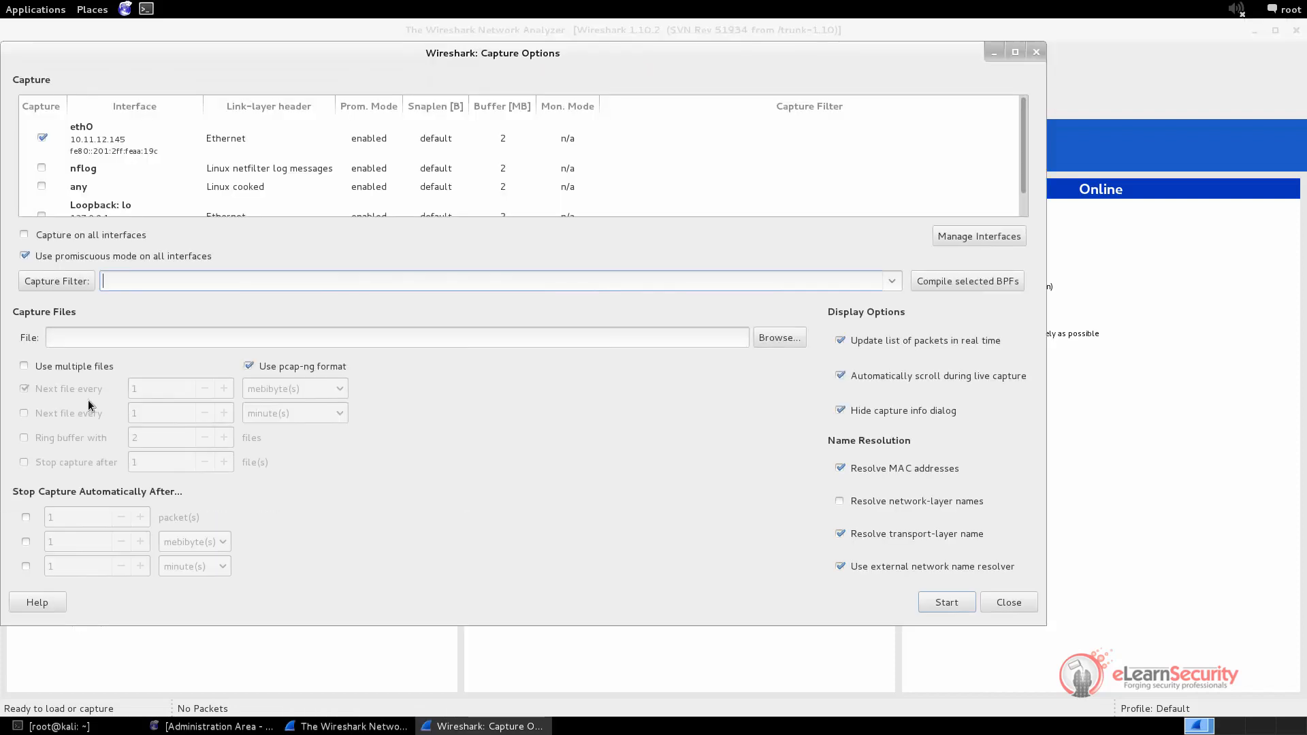
pyautogui.click(60, 283)
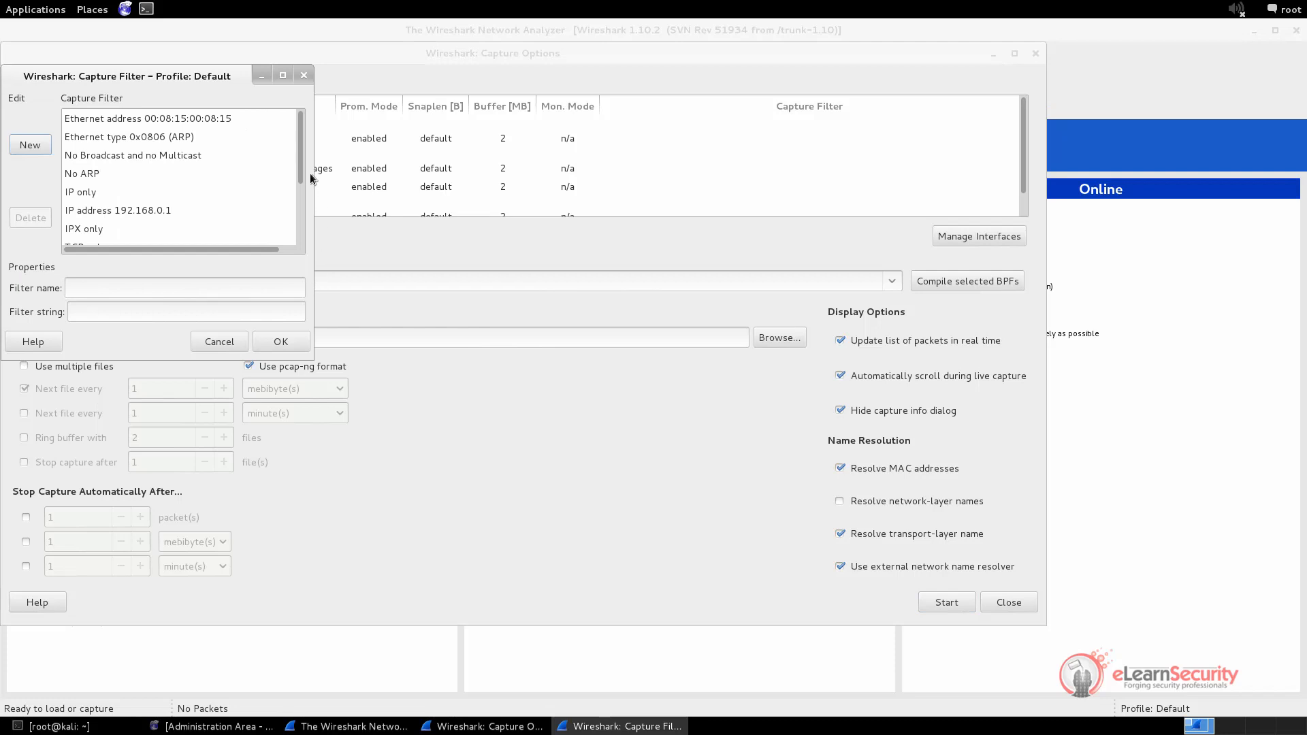
pyautogui.moveTo(302, 170); pyautogui.dragTo(320, 241)
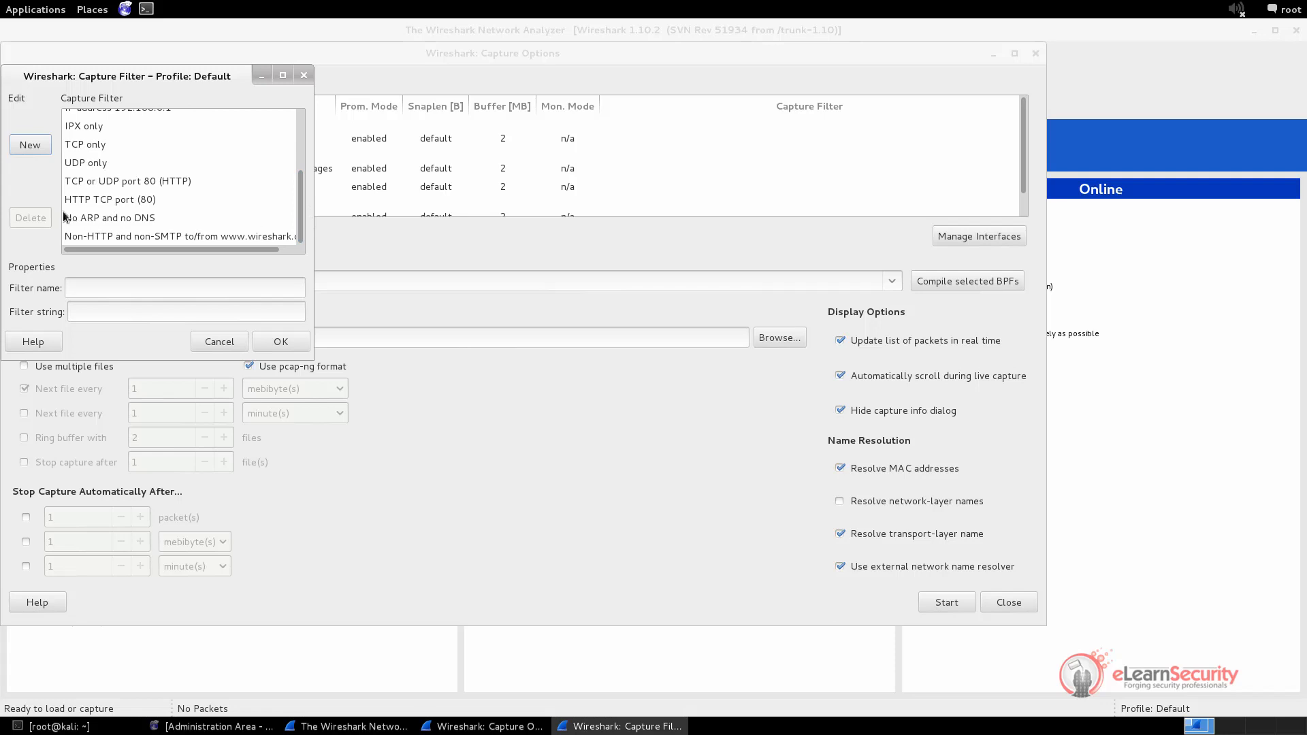
pyautogui.click(80, 163)
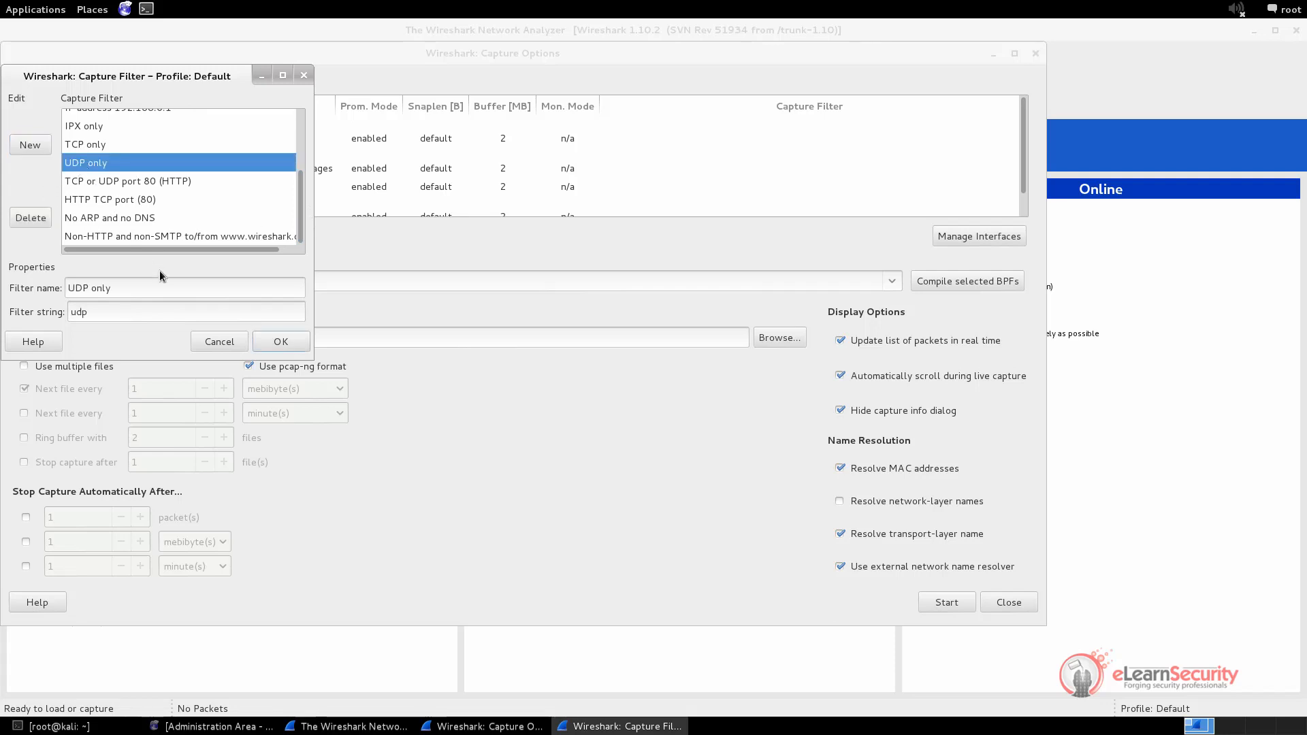
pyautogui.click(103, 143)
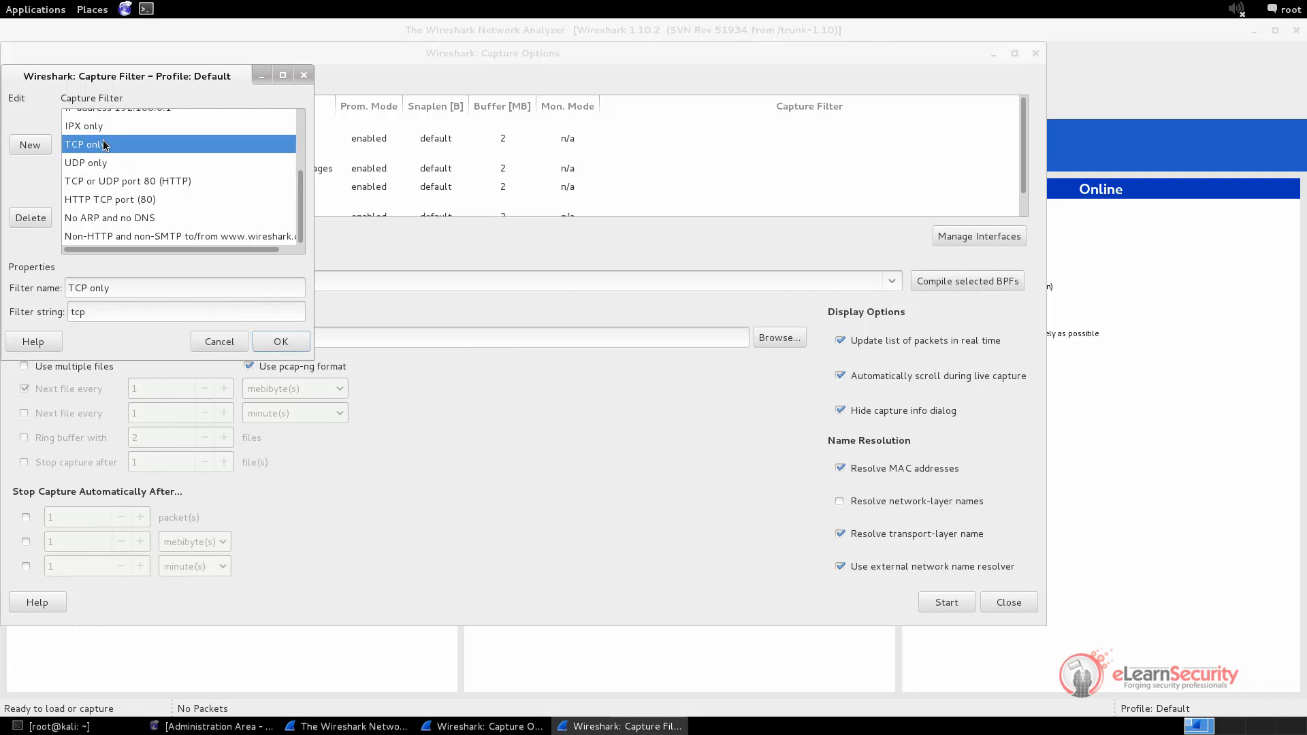
pyautogui.click(143, 181)
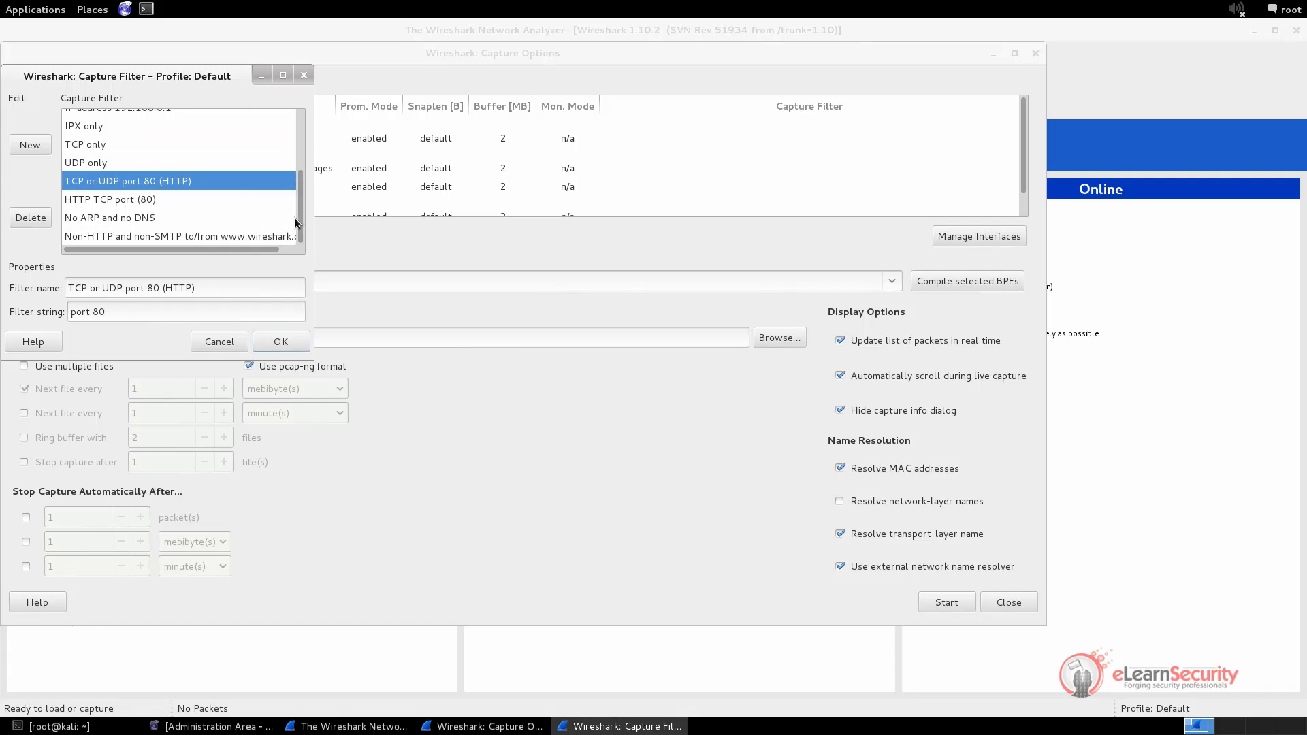
pyautogui.moveTo(300, 216); pyautogui.dragTo(296, 125)
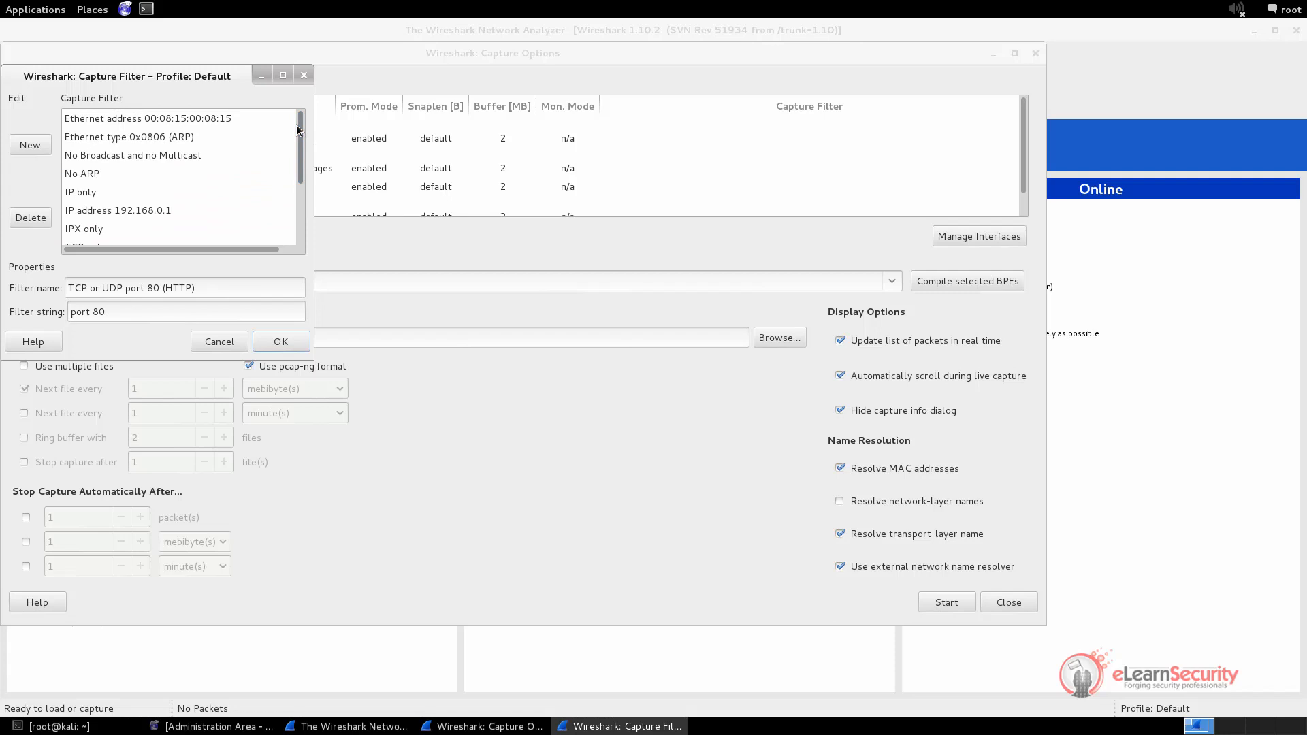
pyautogui.click(131, 157)
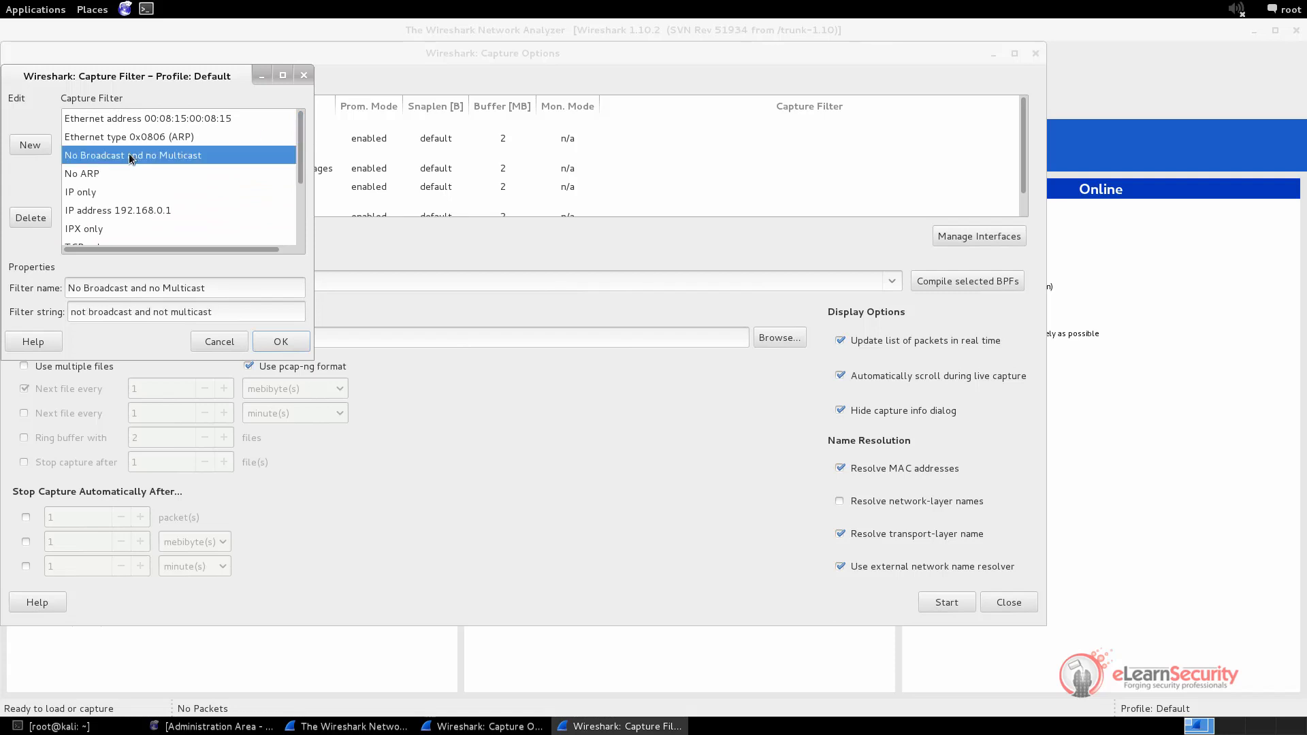
pyautogui.click(102, 176)
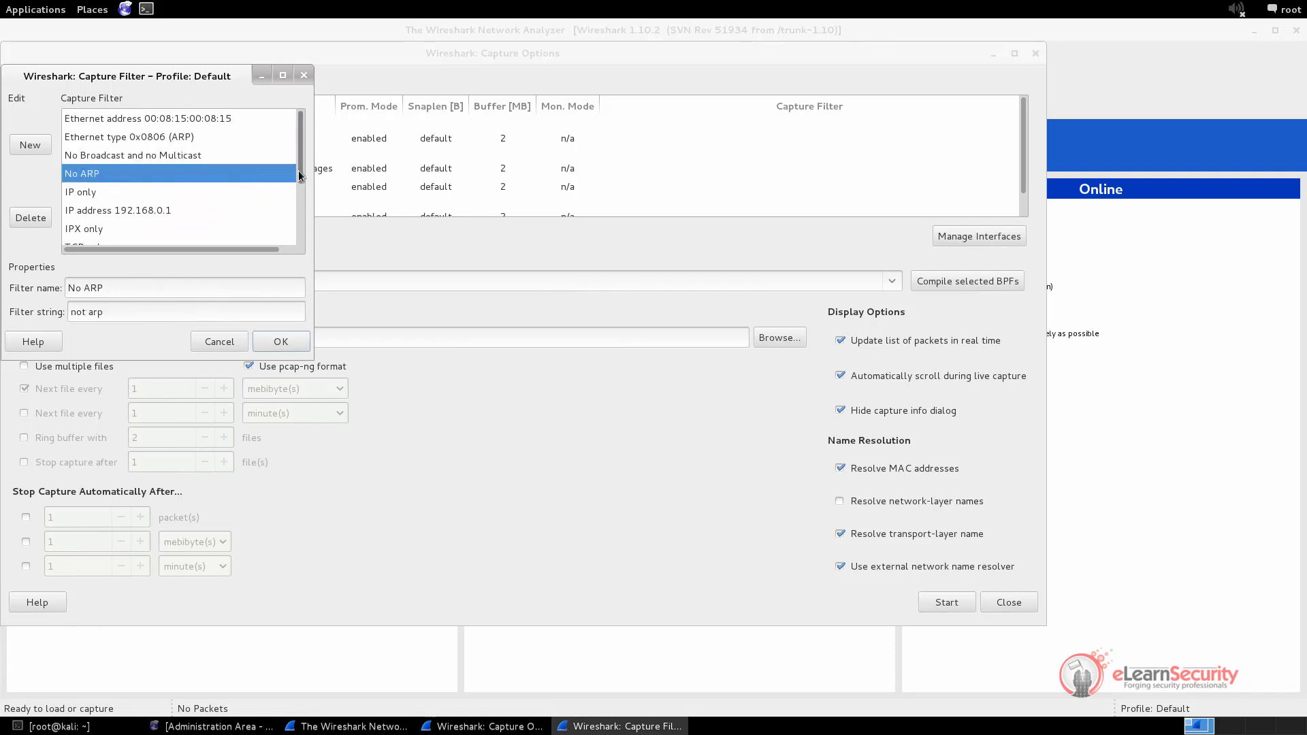
pyautogui.moveTo(298, 176); pyautogui.dragTo(303, 239)
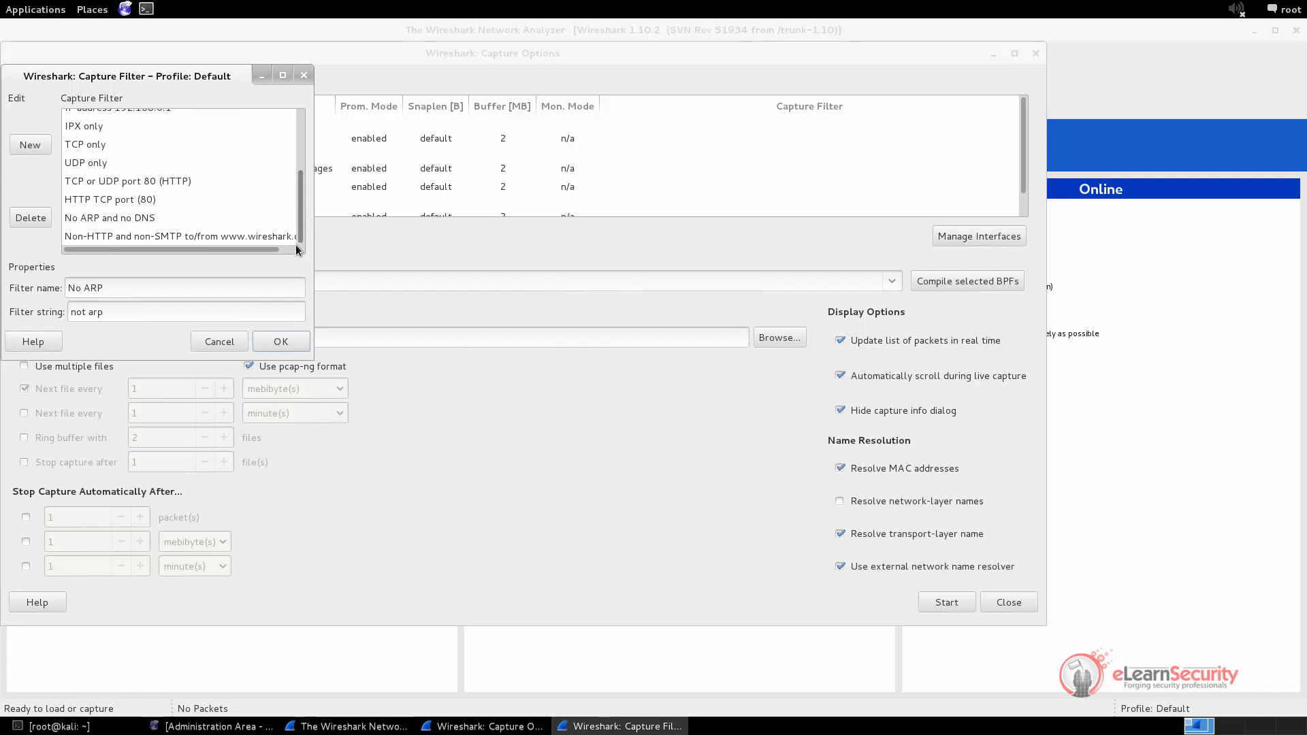
pyautogui.click(143, 199)
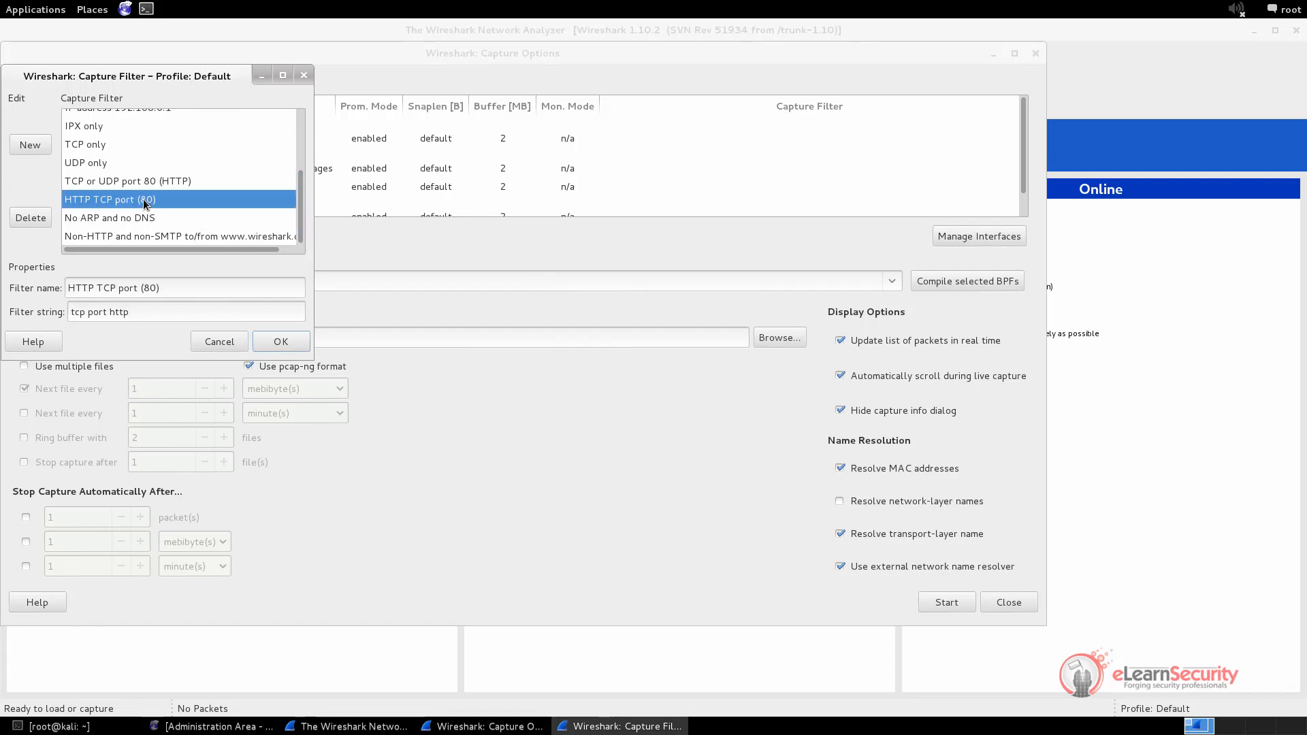
pyautogui.click(297, 336)
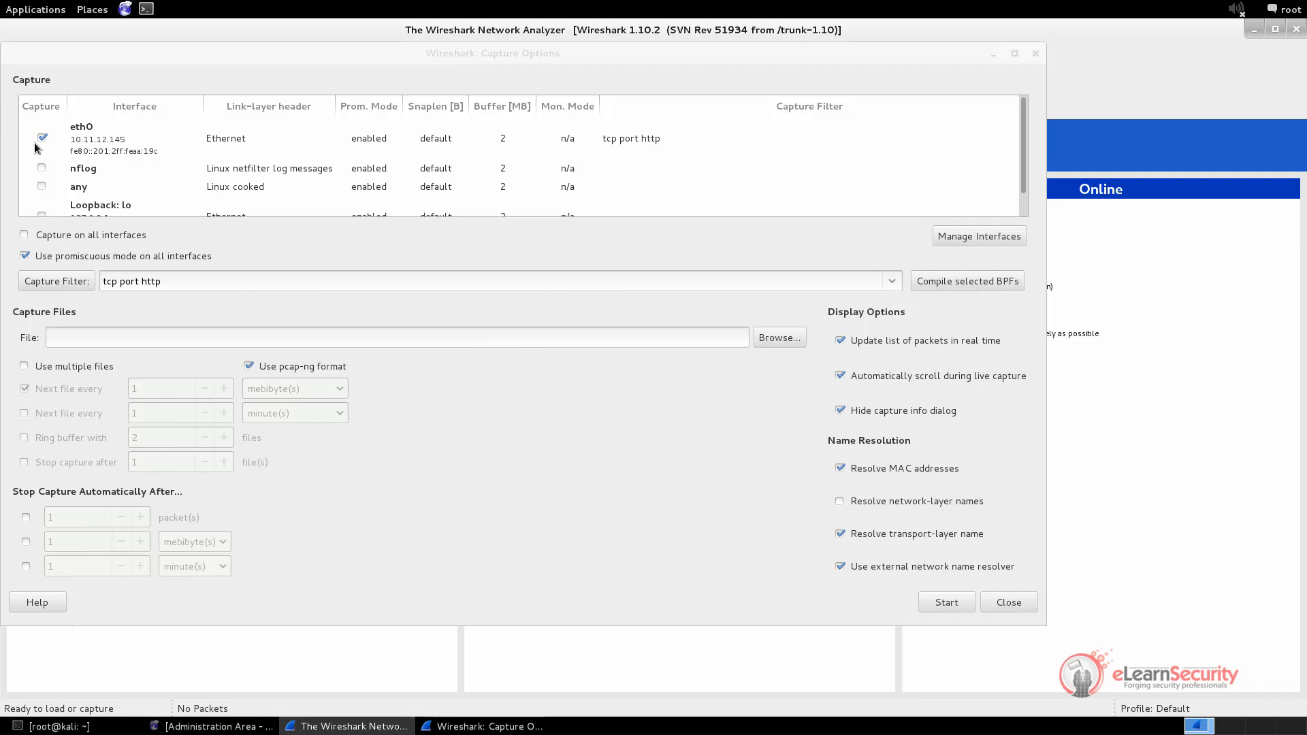
# Start the eth0 capture and briefly ping admin.site from the terminal
pyautogui.click(948, 602)
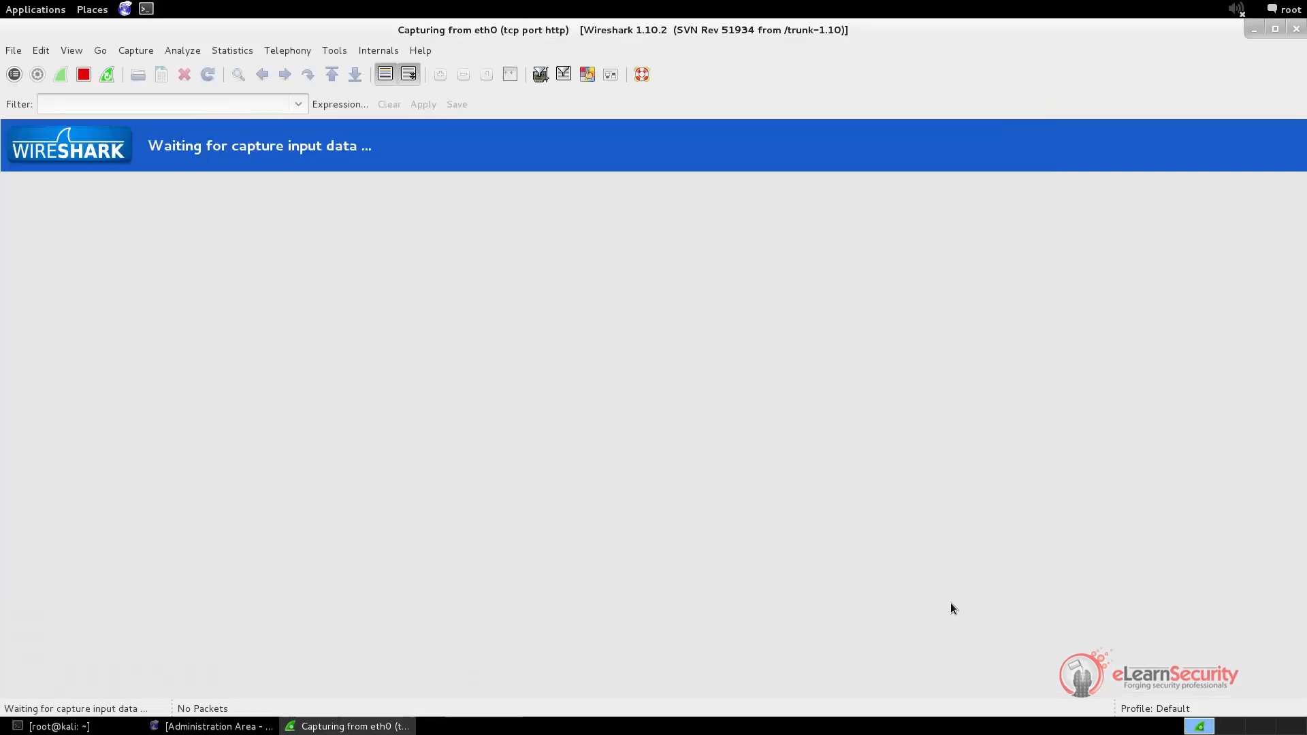
pyautogui.click(126, 727)
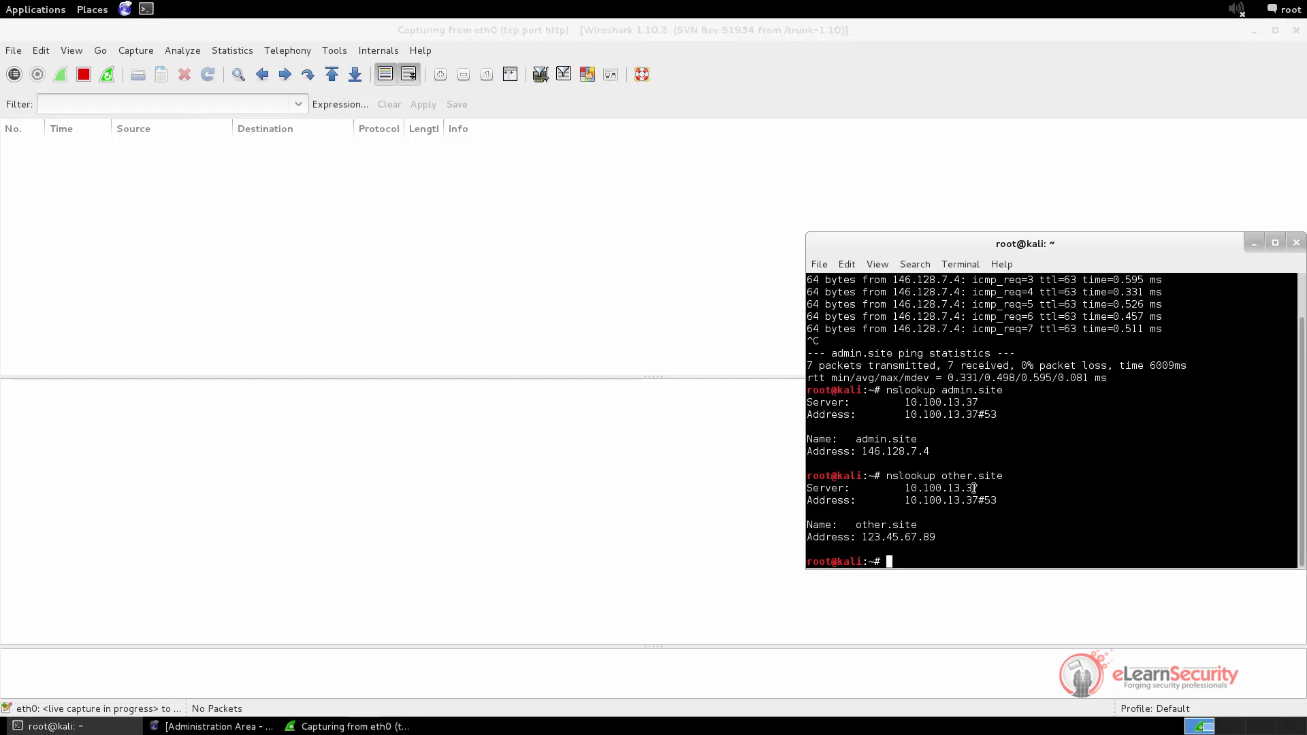
pyautogui.write('ping admin.site')
pyautogui.press('Return')
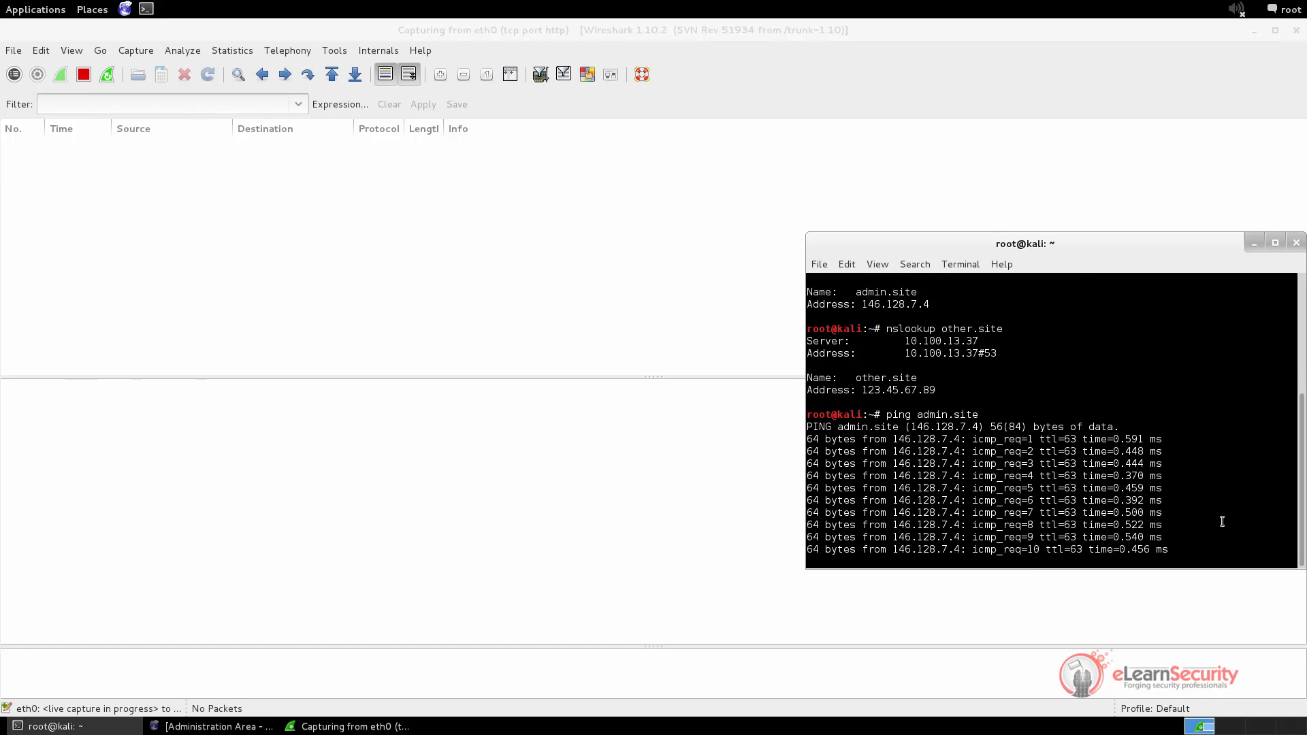
pyautogui.hotkey('ctrl', 'c')
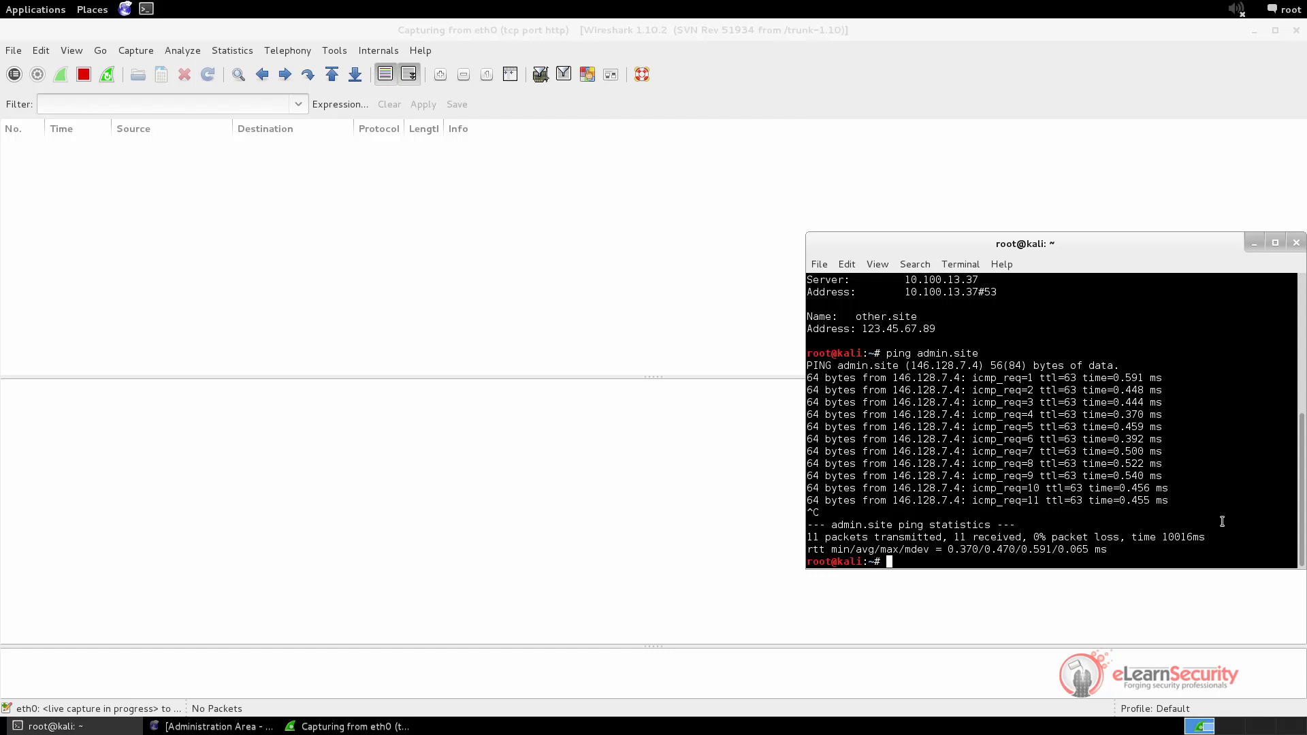
# Run nslookup for other.site and then admin.site
pyautogui.write('nslookup ')
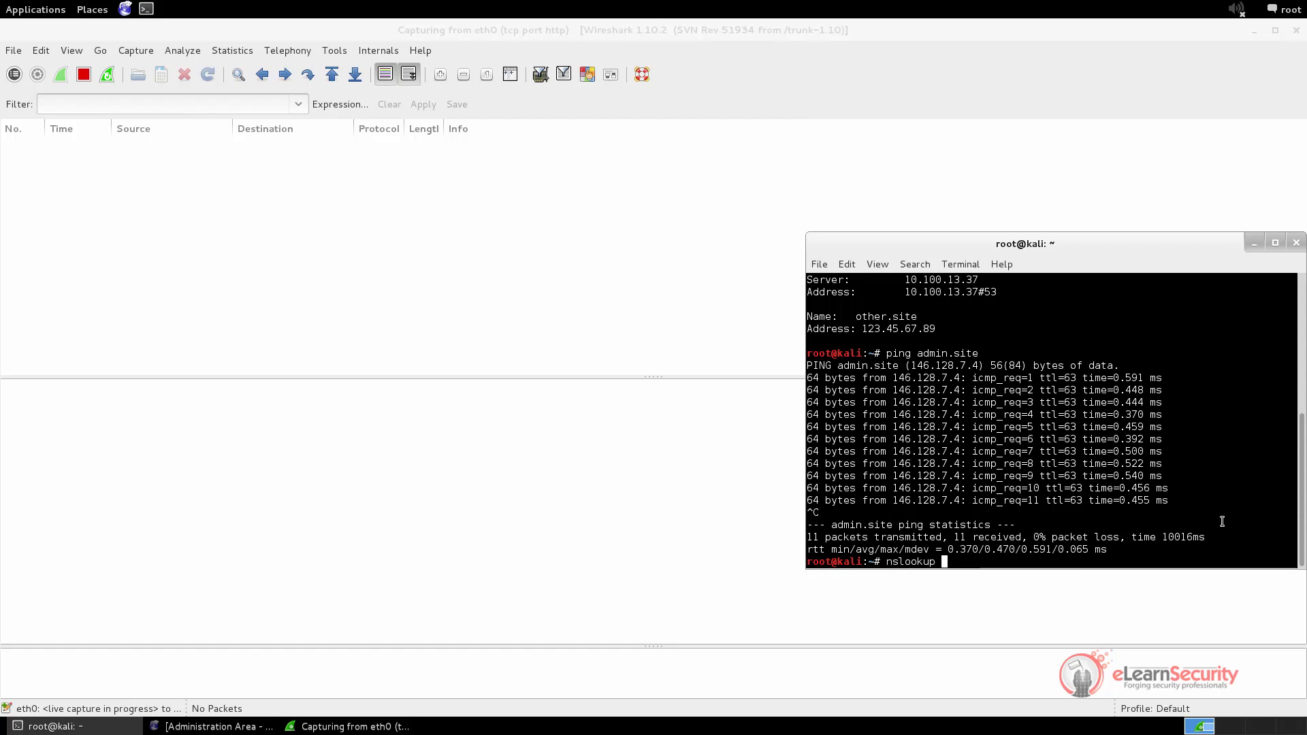
pyautogui.write('other.site')
pyautogui.press('Return')
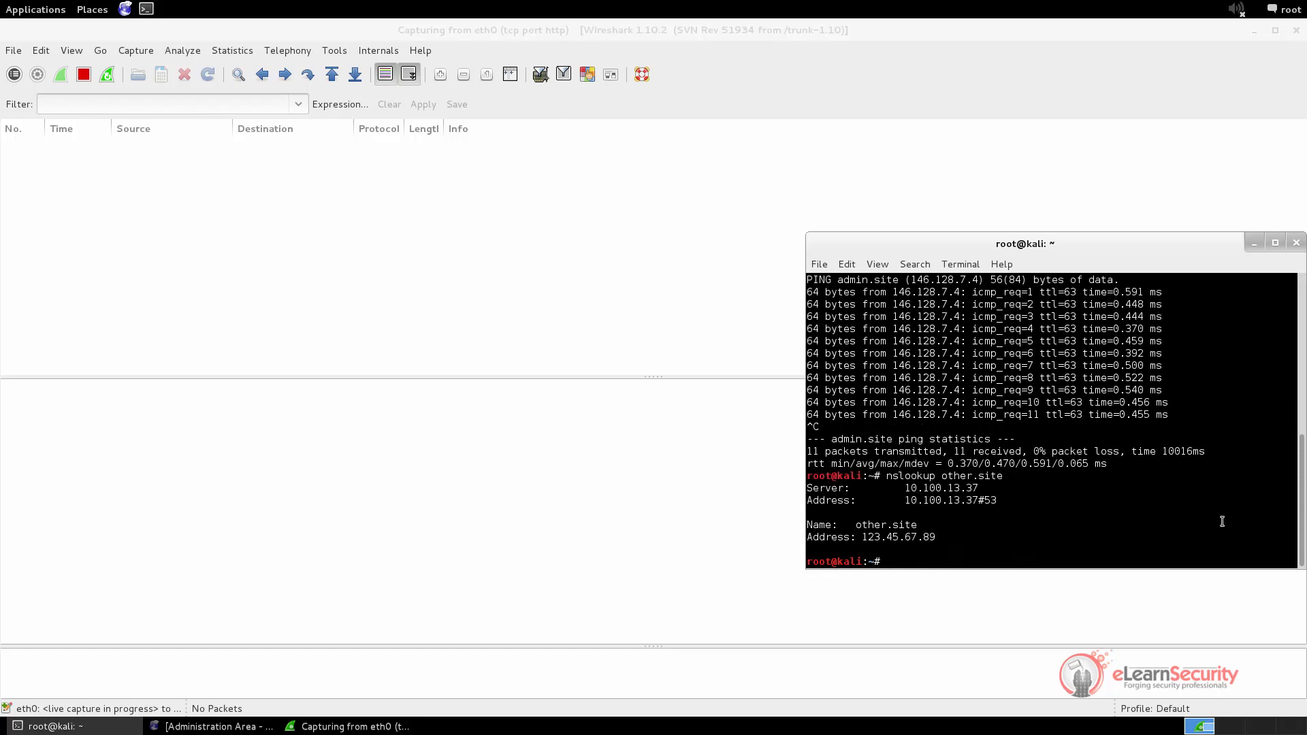
pyautogui.write('nslookup admin.site')
pyautogui.press('Return')
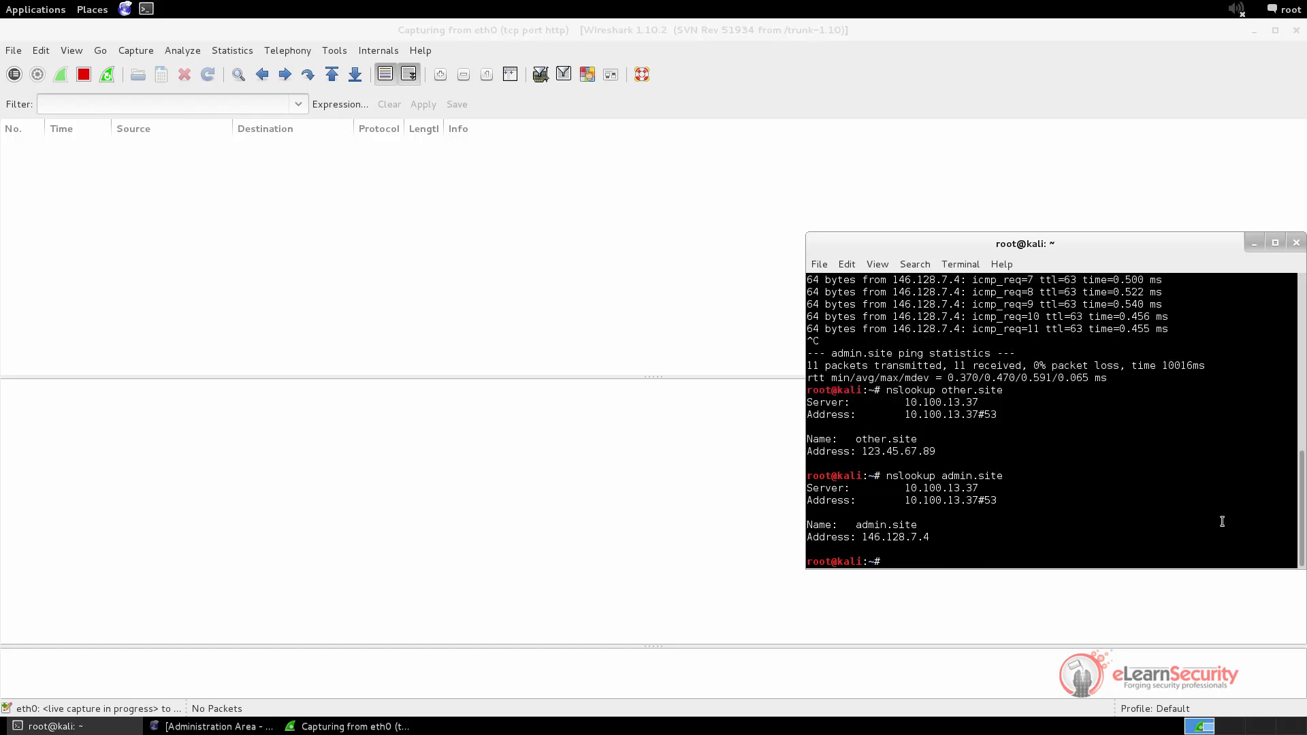
# Reload the admin dashboard in Iceweasel, close the browser, and minimize the terminal
pyautogui.click(231, 727)
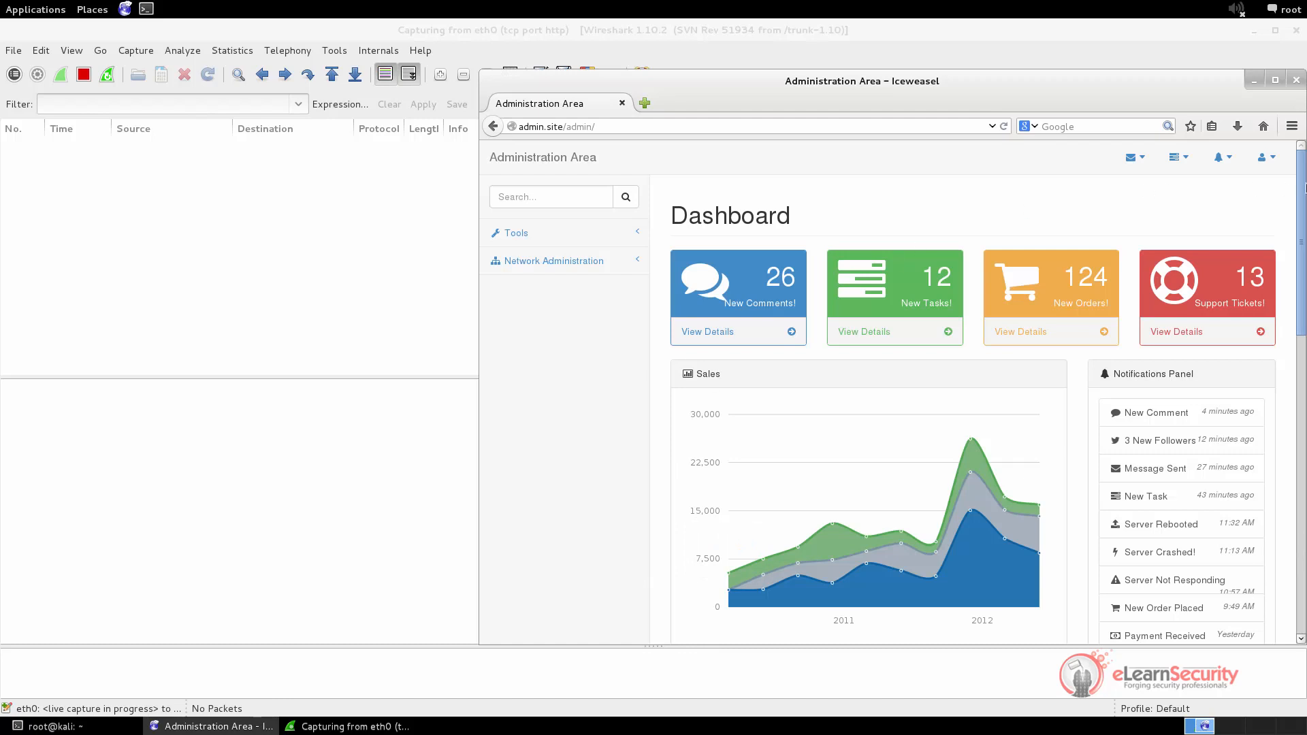
pyautogui.click(1004, 128)
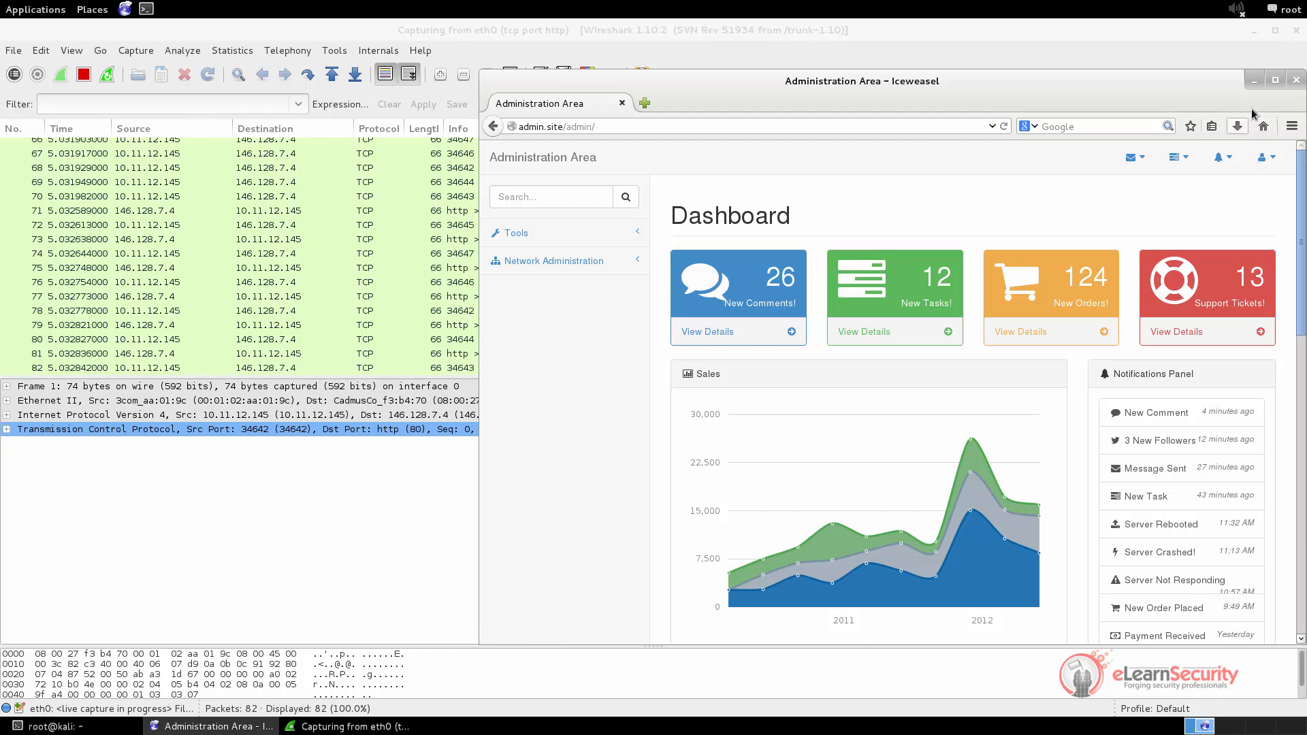
pyautogui.click(1296, 80)
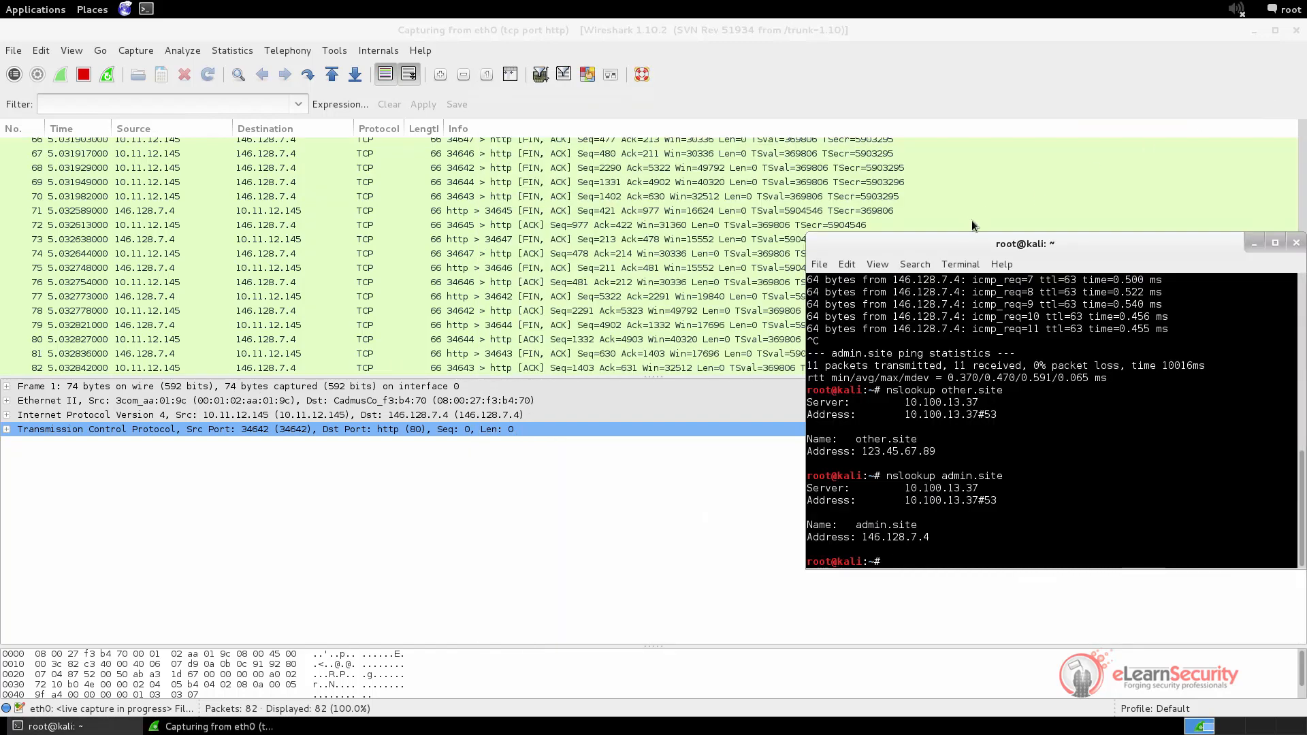
pyautogui.click(1255, 242)
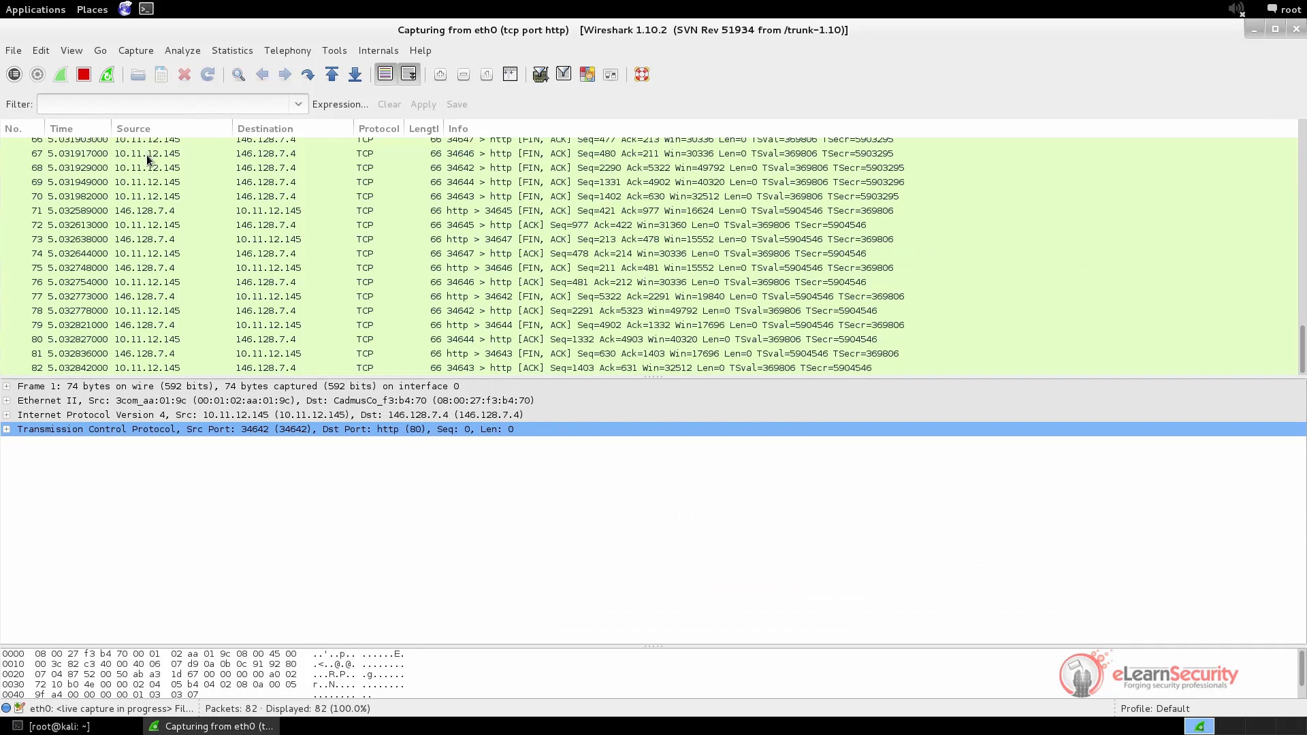
# Restart the capture and load the admin.site login page in a new Iceweasel window
pyautogui.click(107, 76)
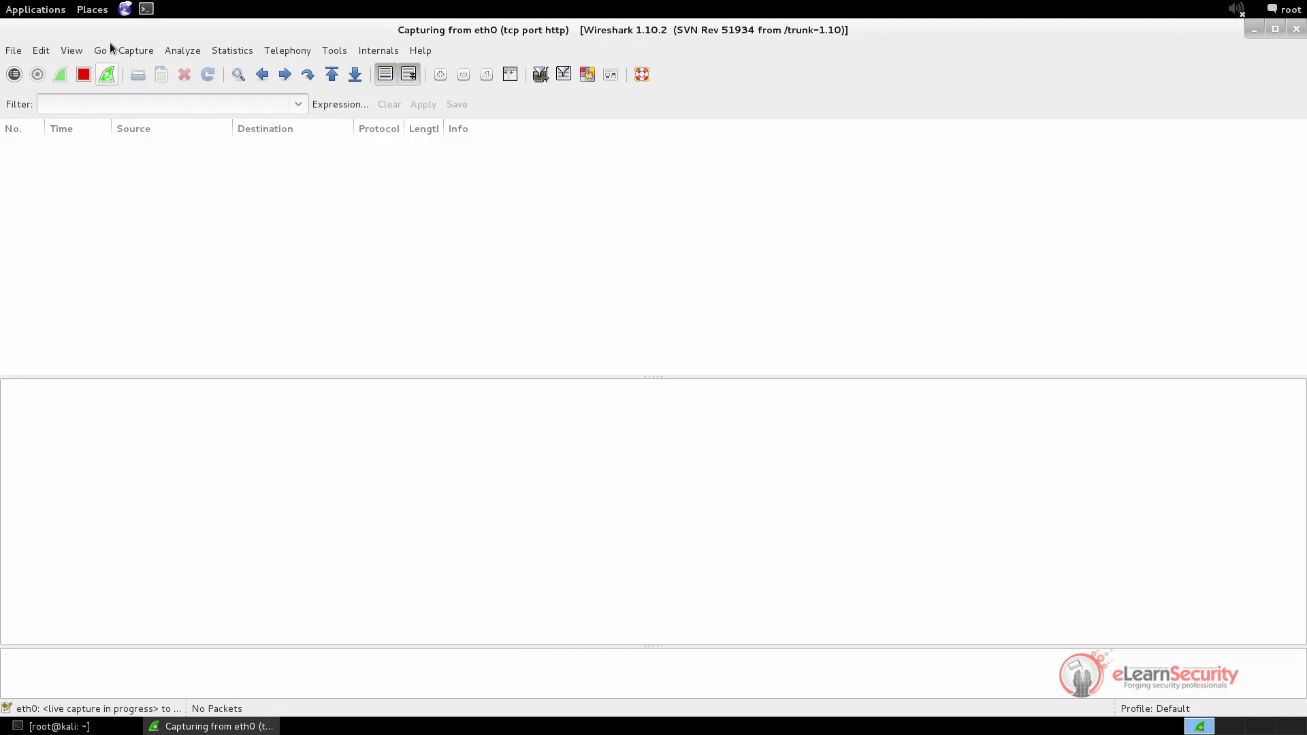
pyautogui.click(125, 8)
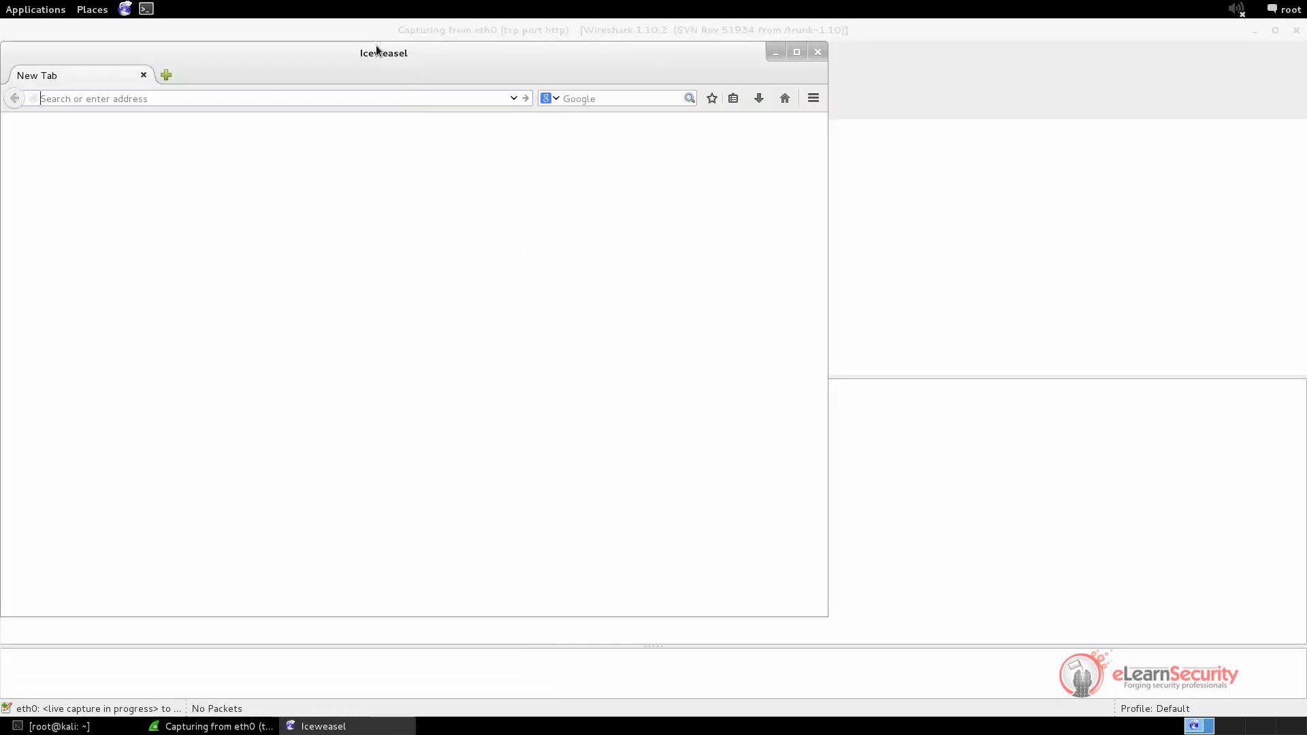
pyautogui.moveTo(382, 53); pyautogui.dragTo(829, 90)
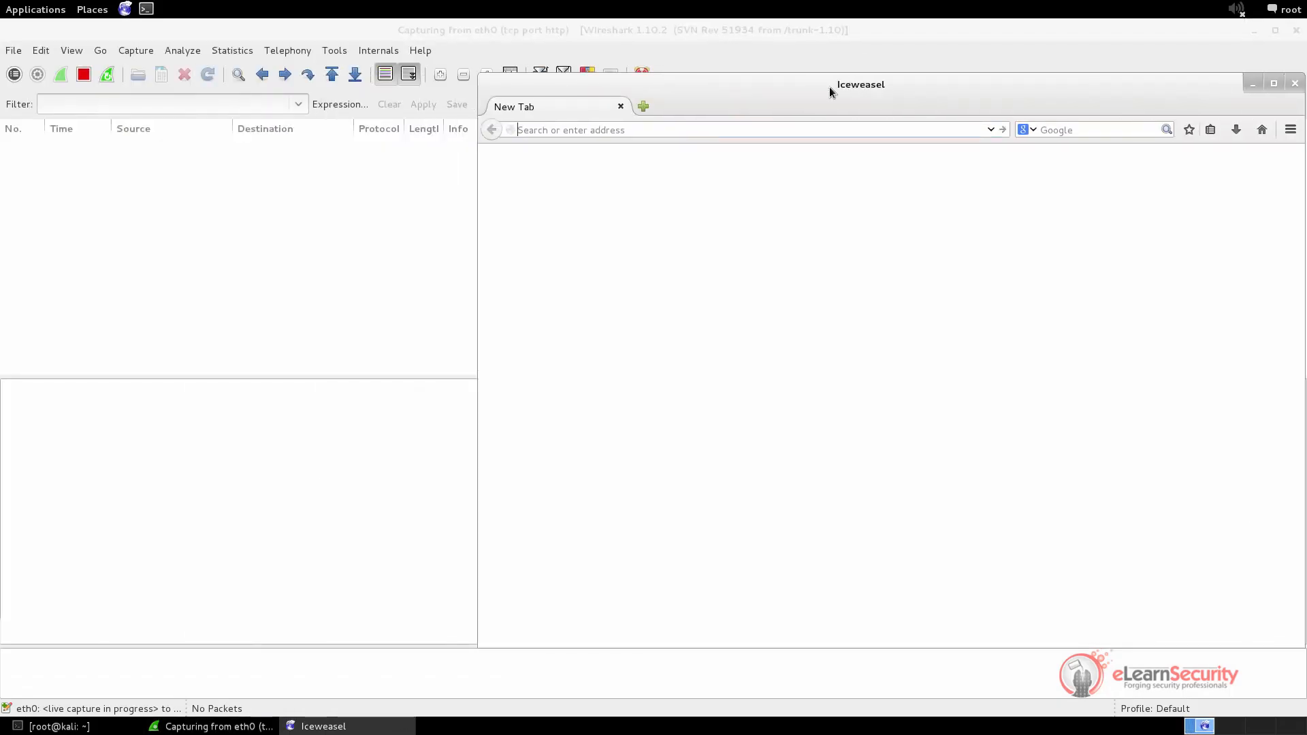
pyautogui.write('admin.site')
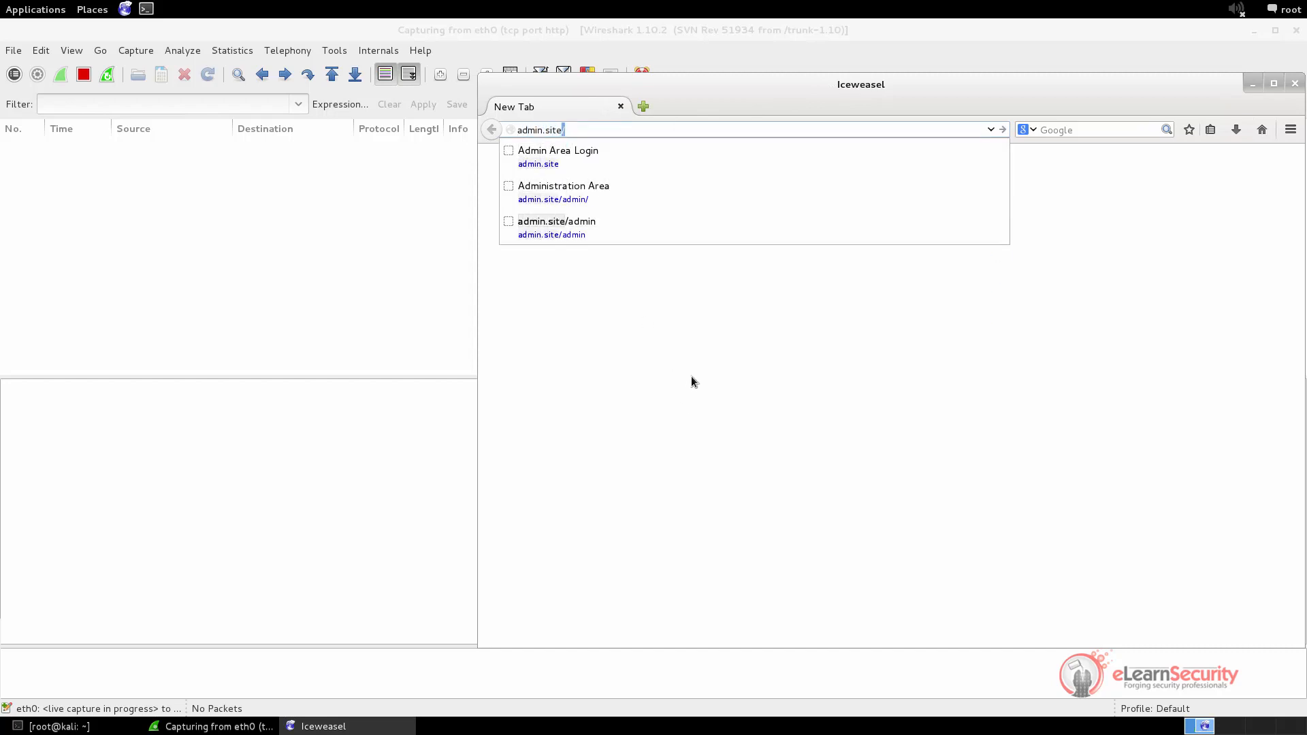
pyautogui.press('Return')
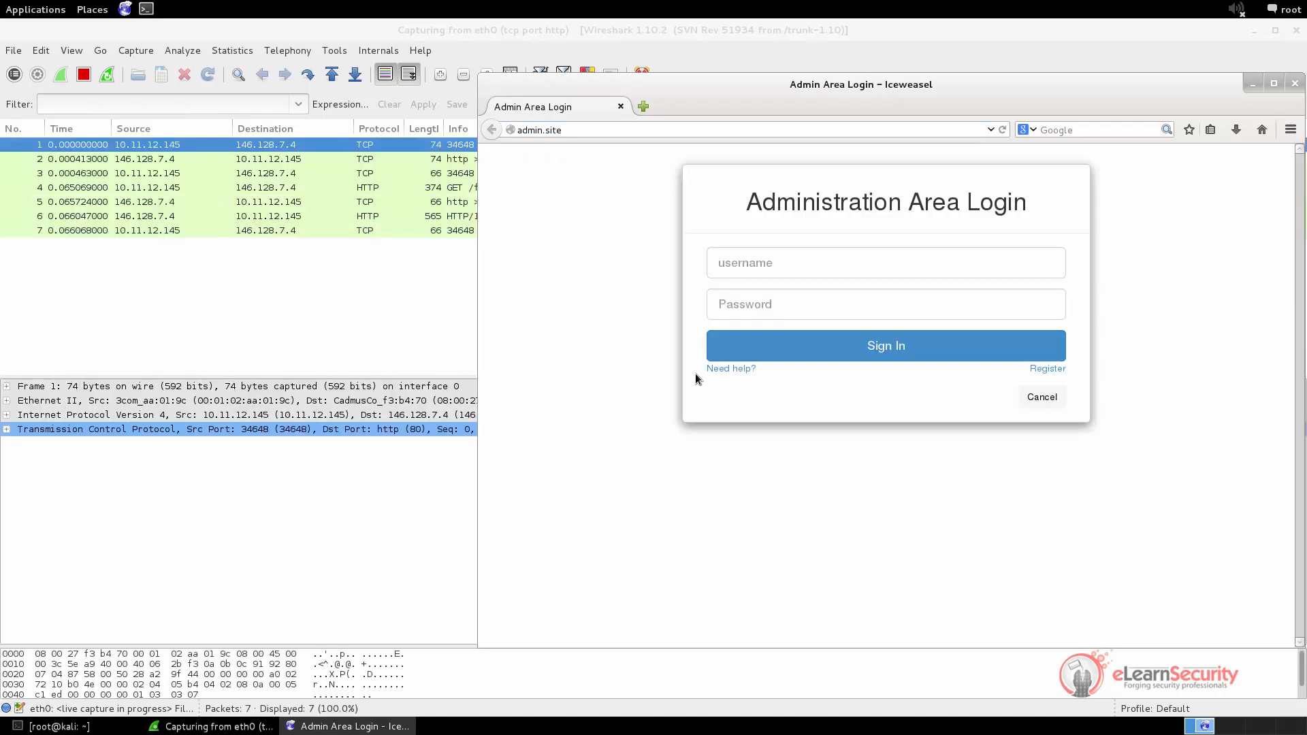
# Enter the username and account password and sign in to the Administration Area
pyautogui.click(735, 263)
pyautogui.write('admin')
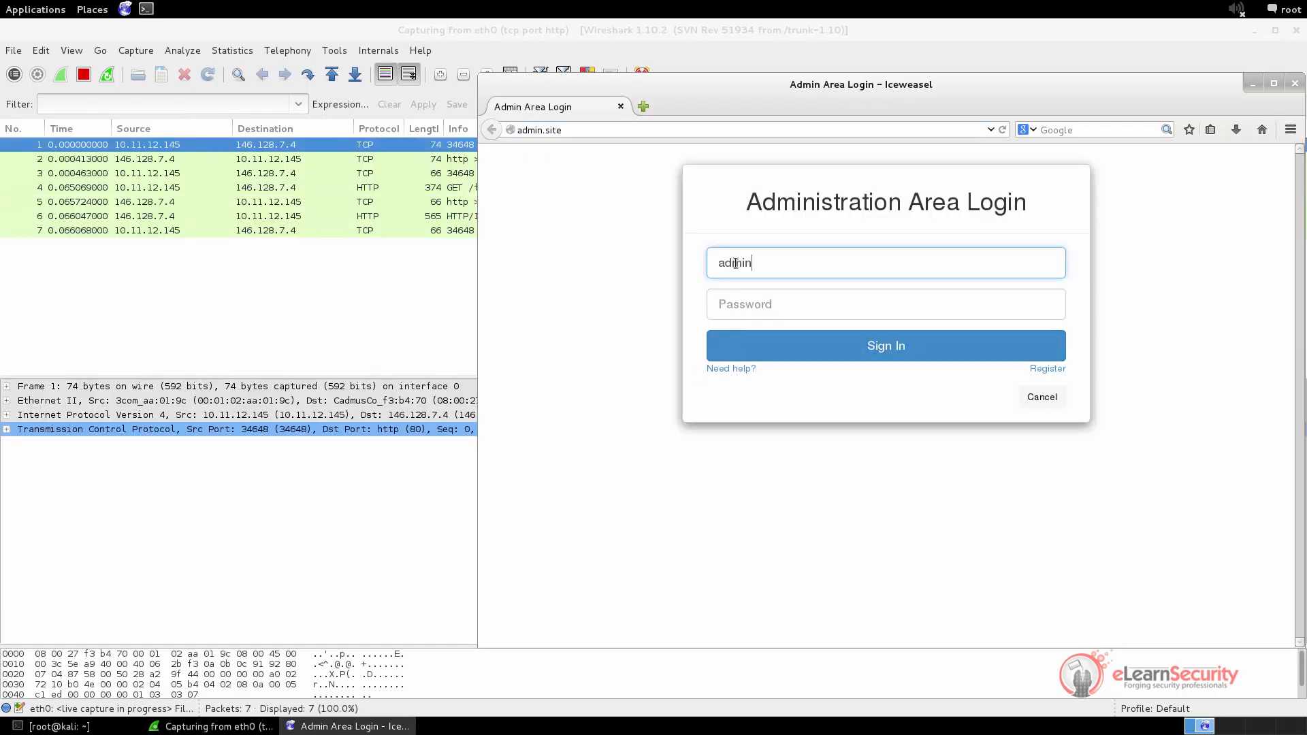
pyautogui.press('Tab')
pyautogui.write('admin••••••••••')
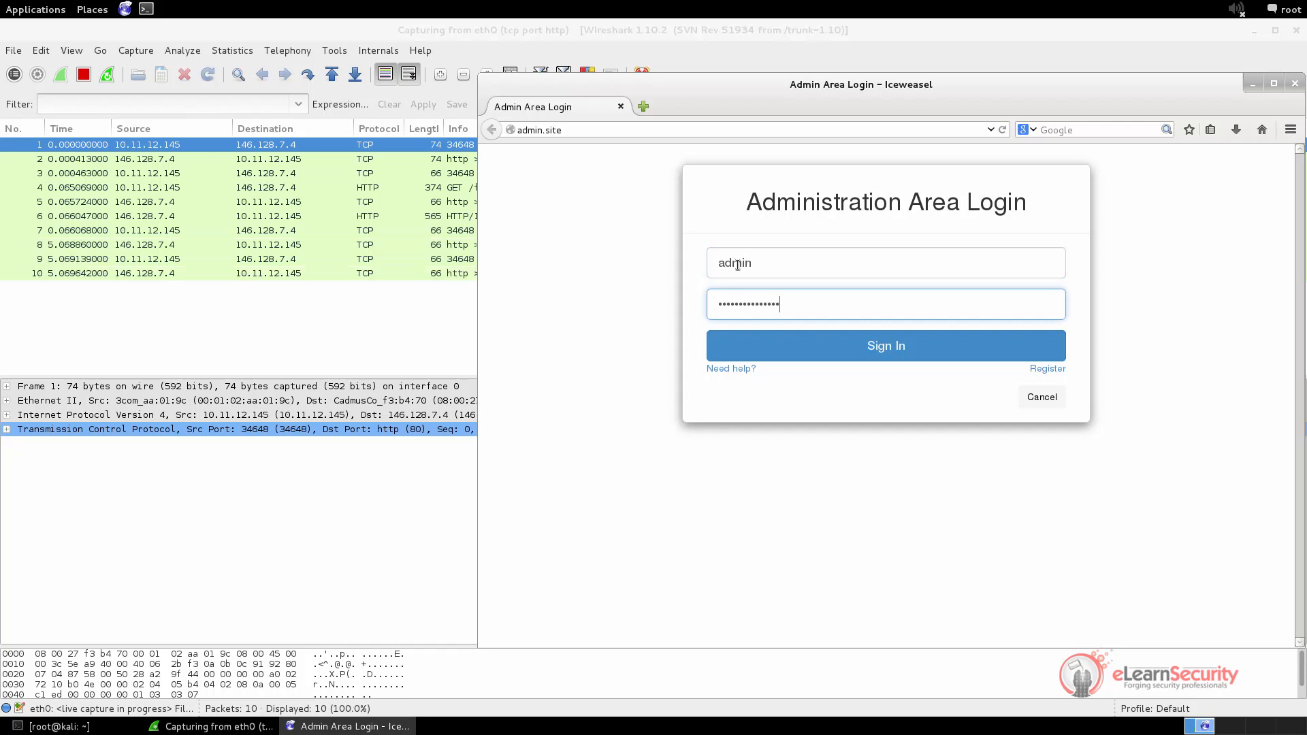
pyautogui.click(865, 346)
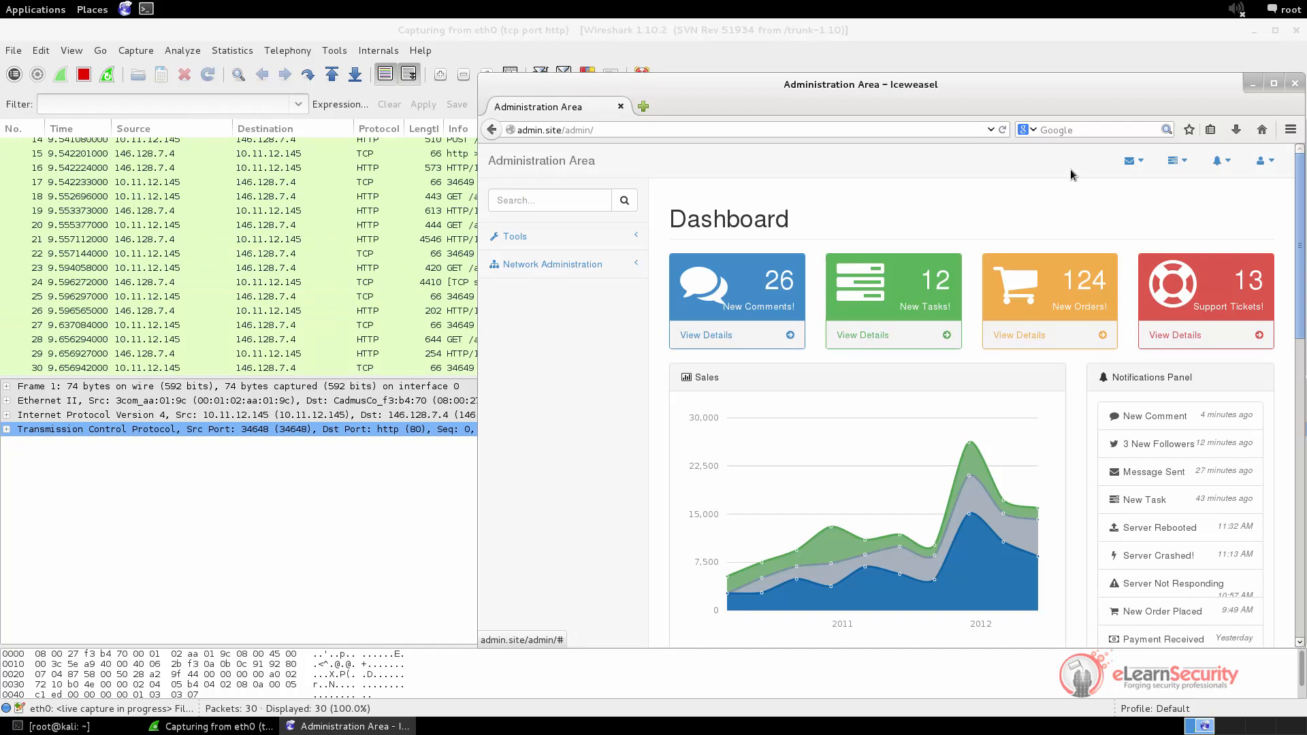
# Stop the live capture in Wireshark
pyautogui.click(1253, 84)
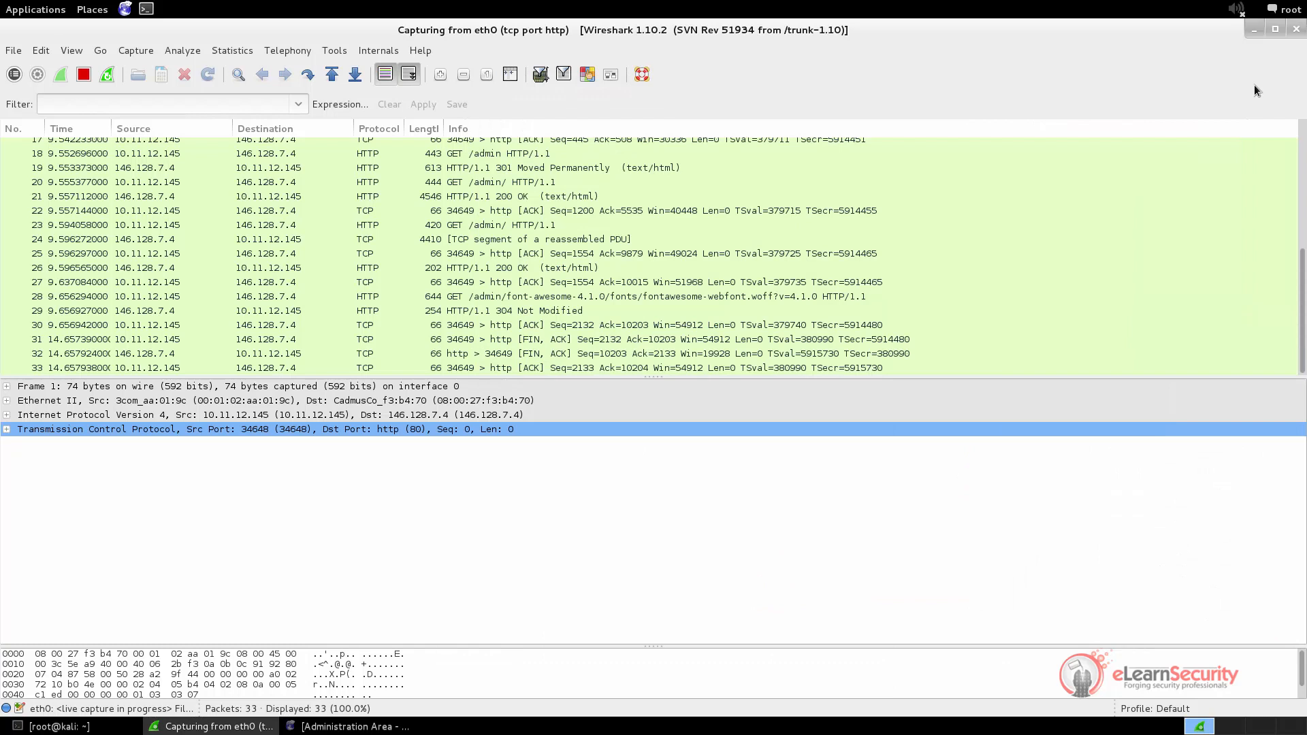
pyautogui.click(12, 51)
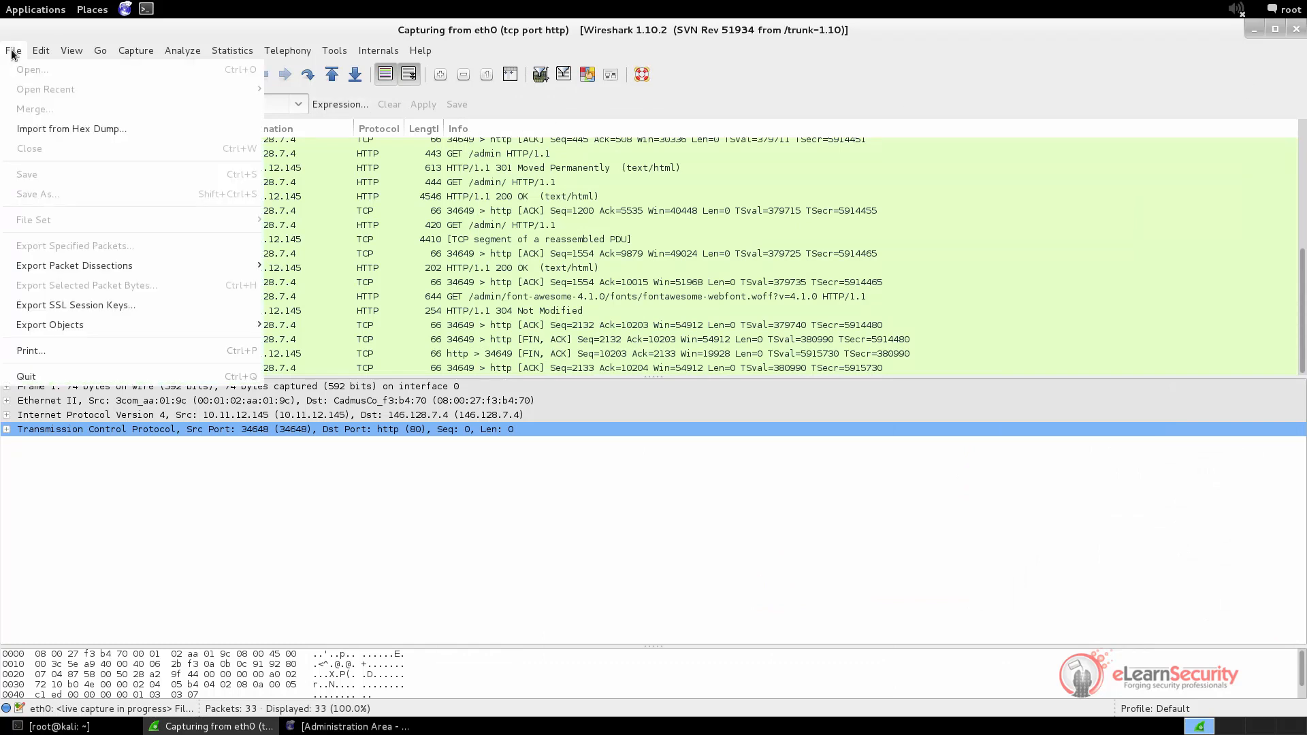
pyautogui.click(12, 51)
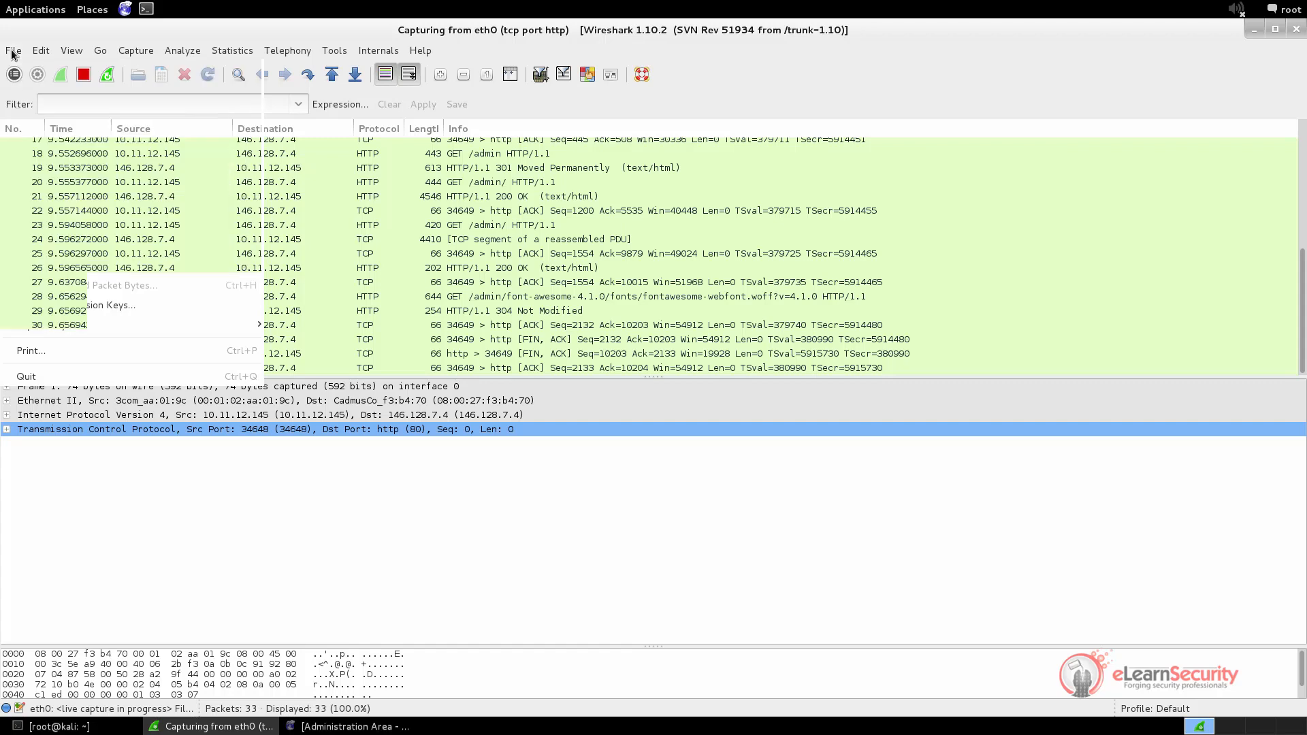
pyautogui.click(82, 75)
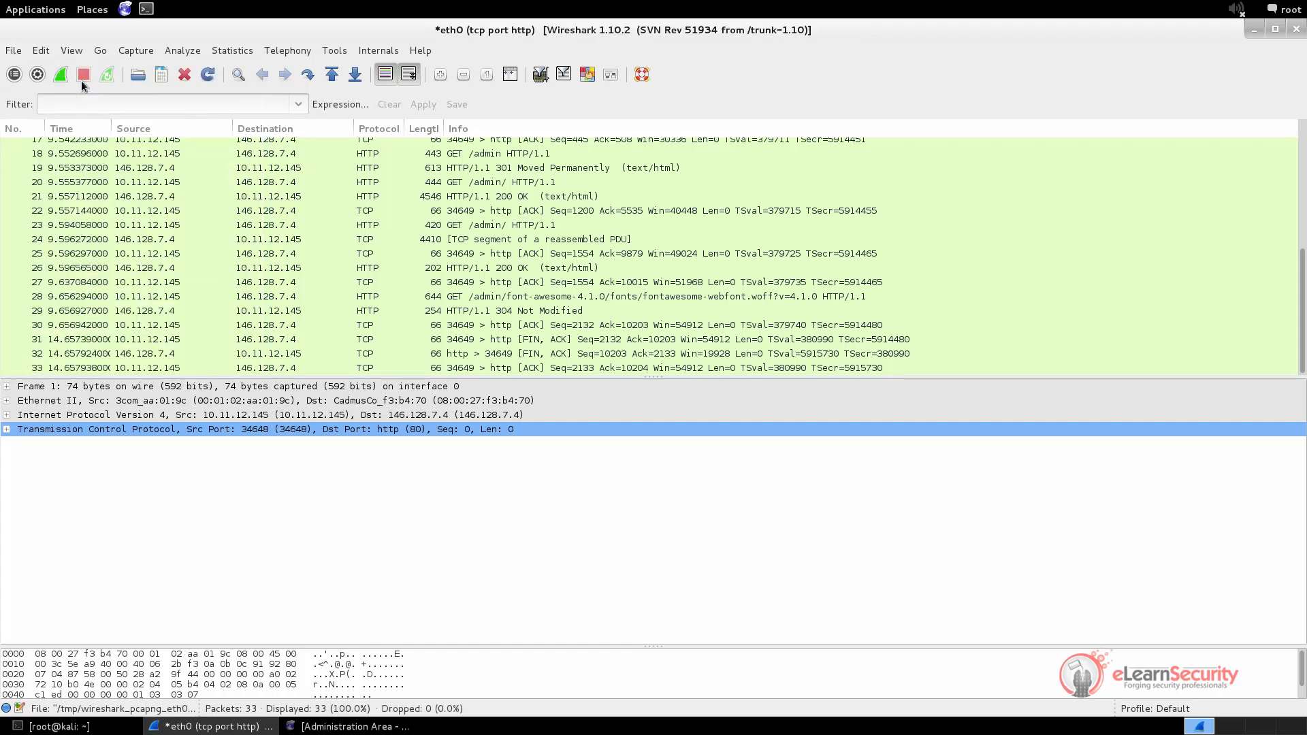
# Save the capture as HTTPOnly.pcapng
pyautogui.click(17, 51)
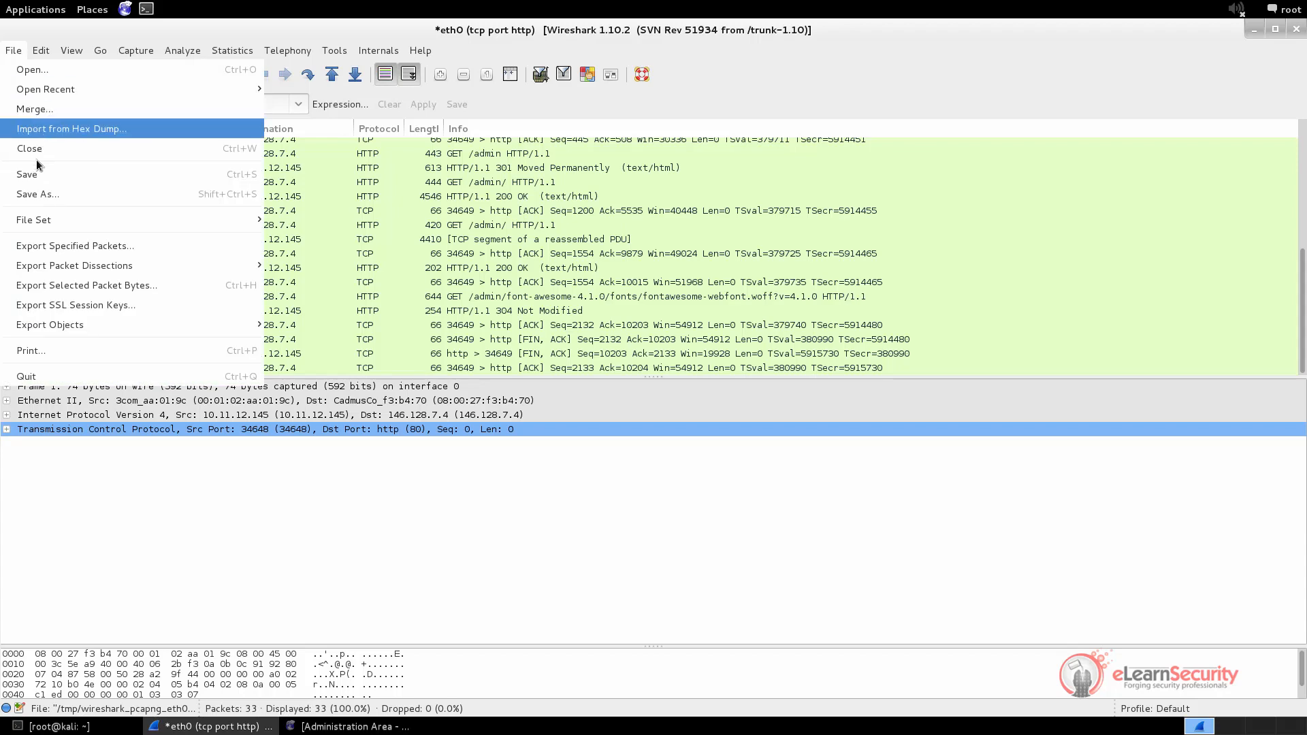
pyautogui.click(31, 194)
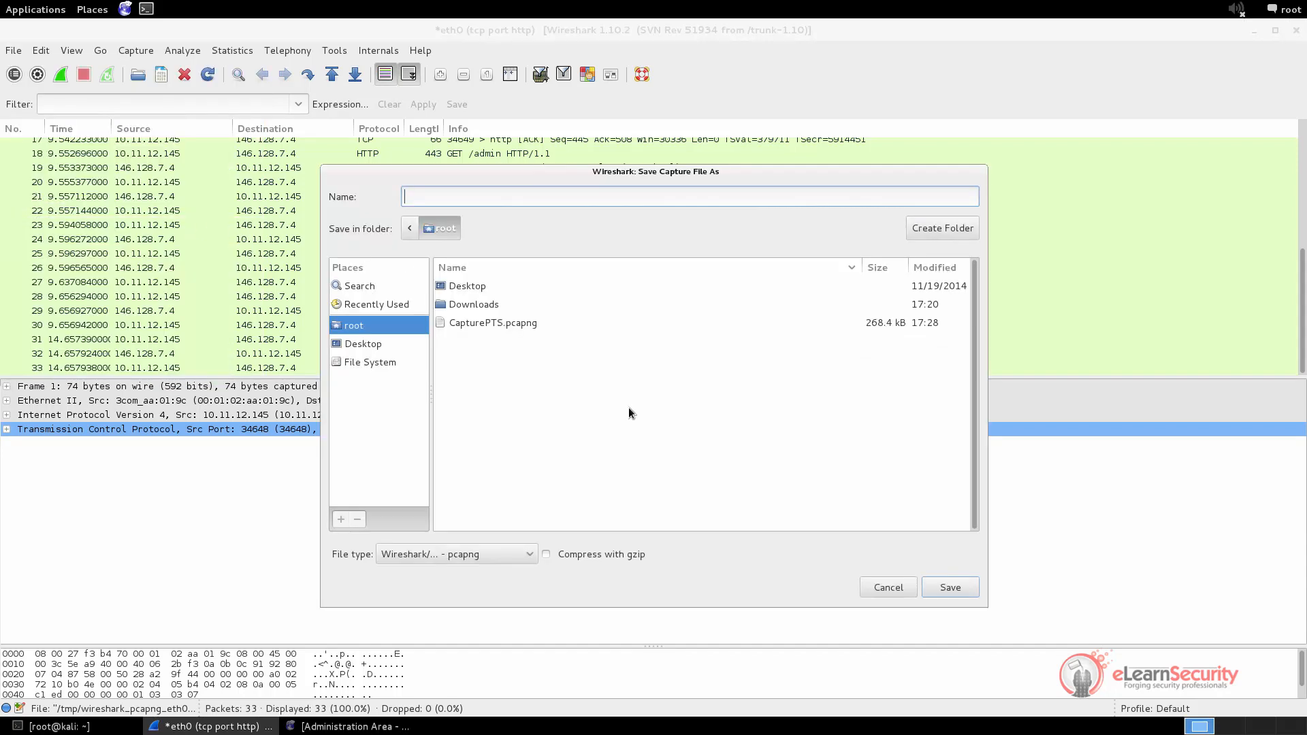
pyautogui.write('HTTPOnly')
pyautogui.click(950, 587)
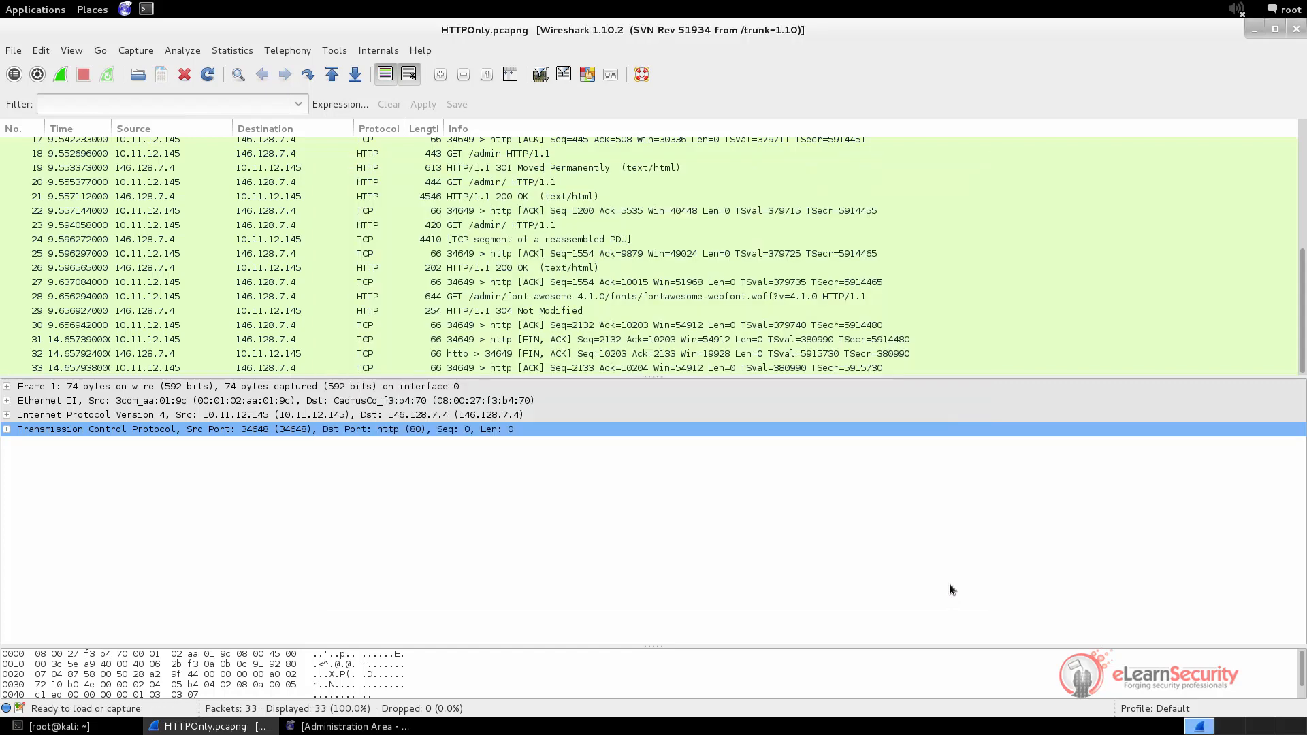
# List the home folder's files, then list them with sizes using ls -sh
pyautogui.click(74, 727)
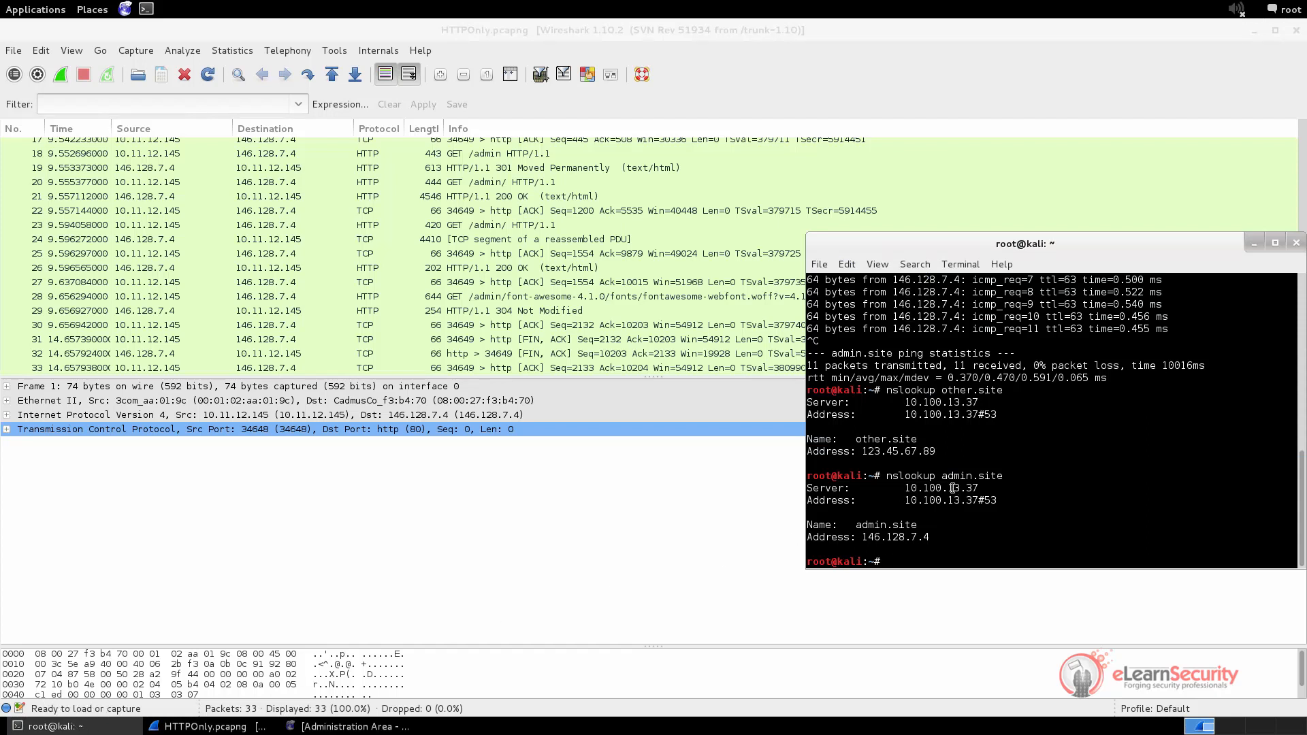
pyautogui.write('ls')
pyautogui.press('Return')
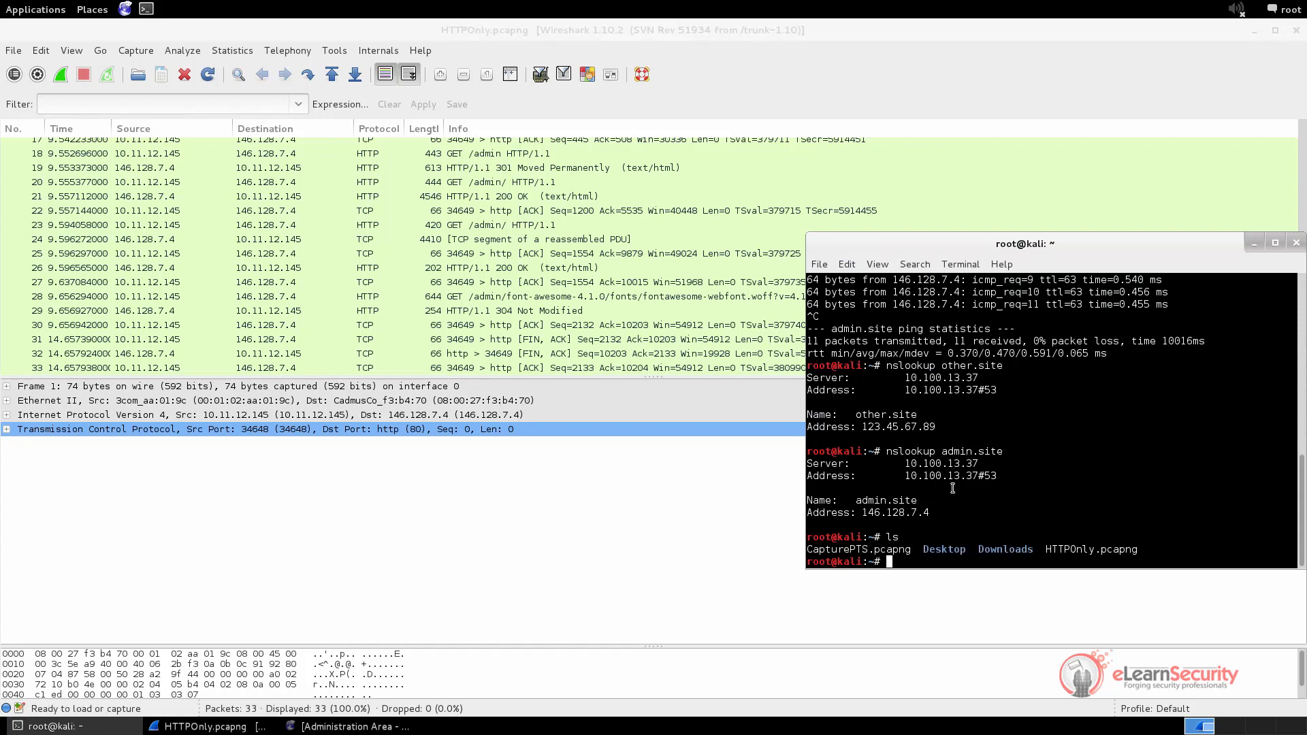
pyautogui.write('ls -sh')
pyautogui.press('Return')
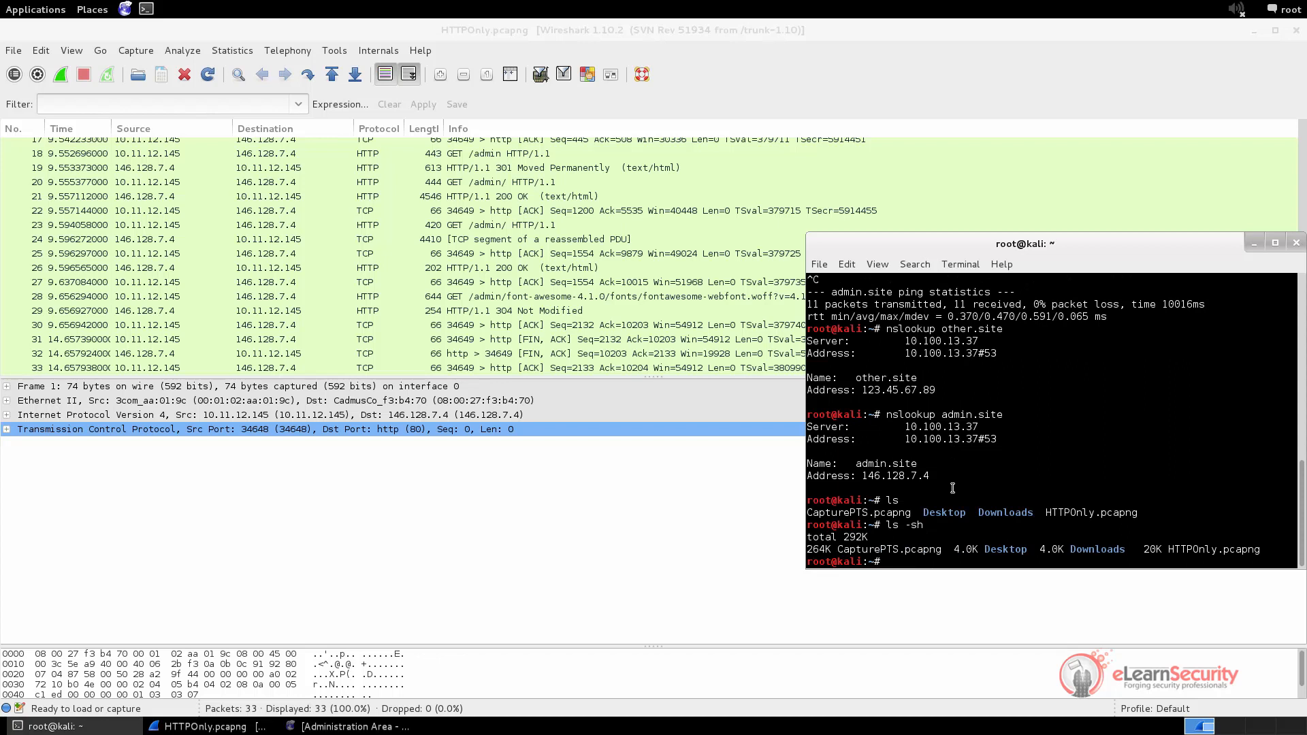
# List *.pcapng sizes and highlight 264K for CapturePTS and 20K for HTTPOnly
pyautogui.press('Up')
pyautogui.write('*.pcap')
pyautogui.press('Return')
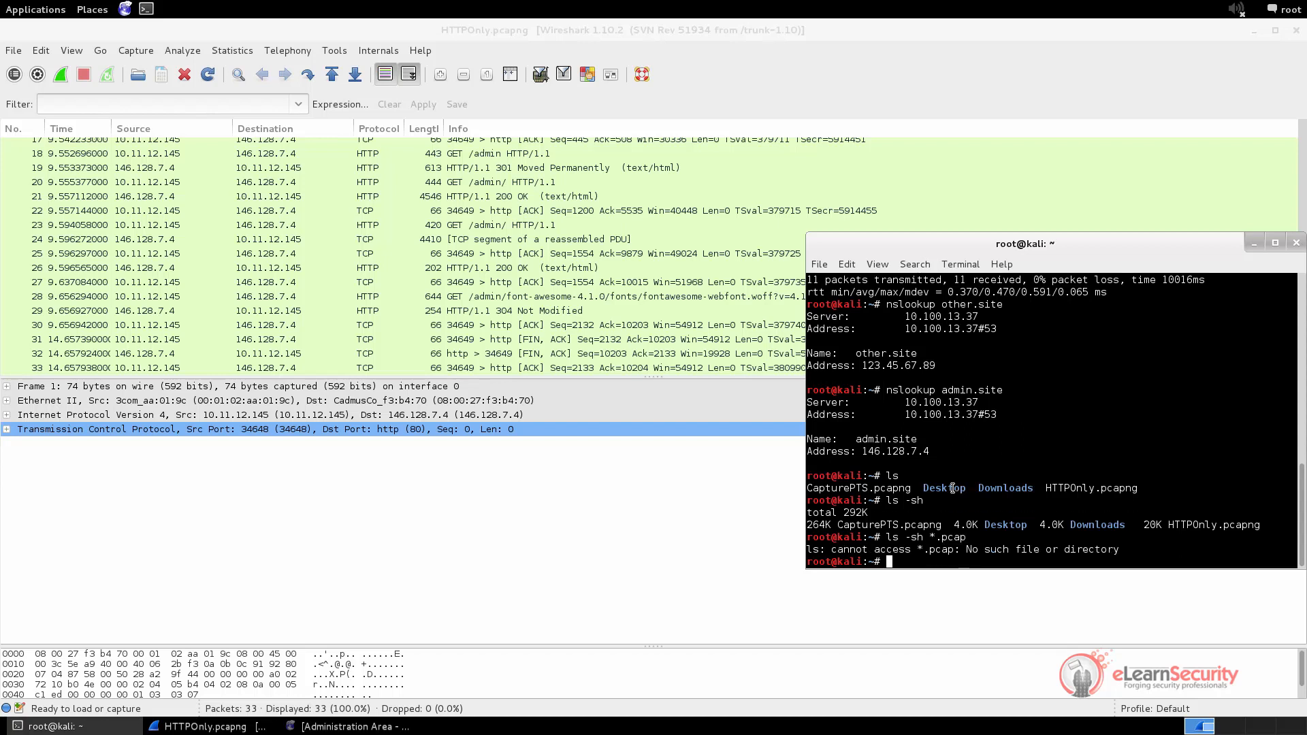
pyautogui.press('Up')
pyautogui.write('ng')
pyautogui.press('Return')
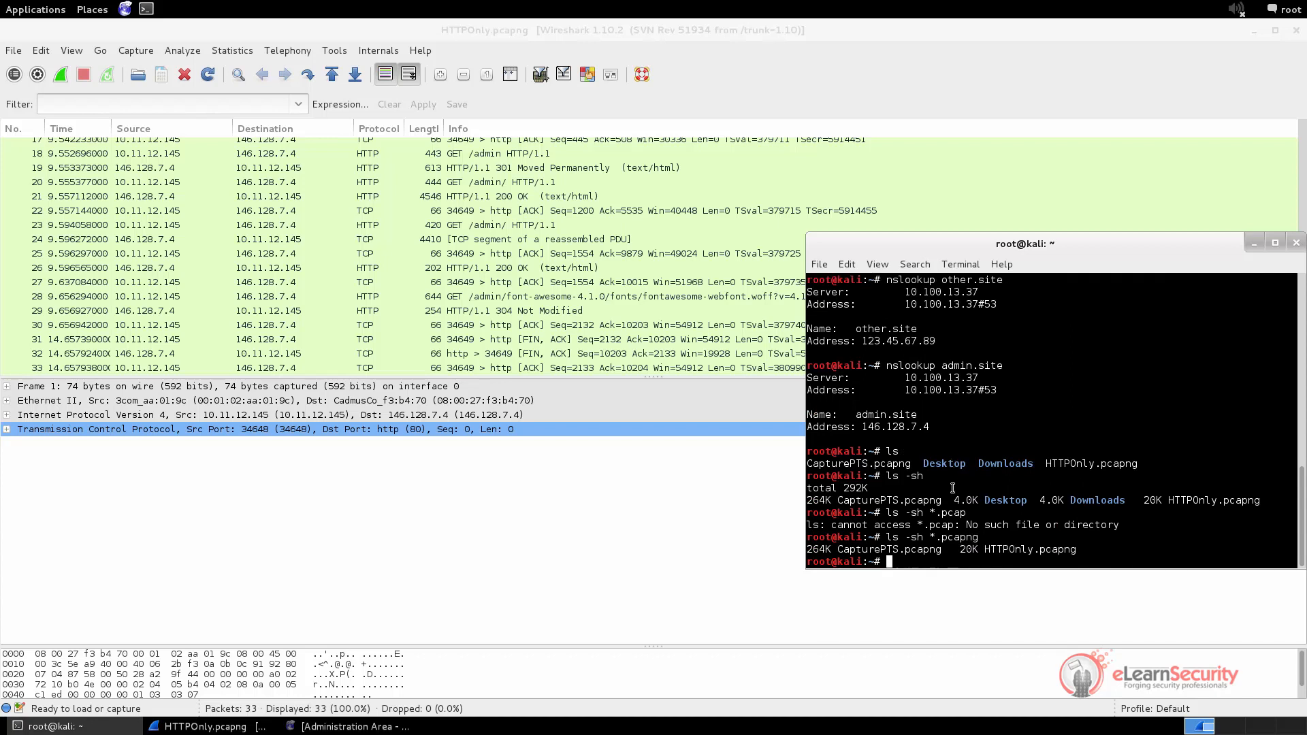
pyautogui.doubleClick(816, 552)
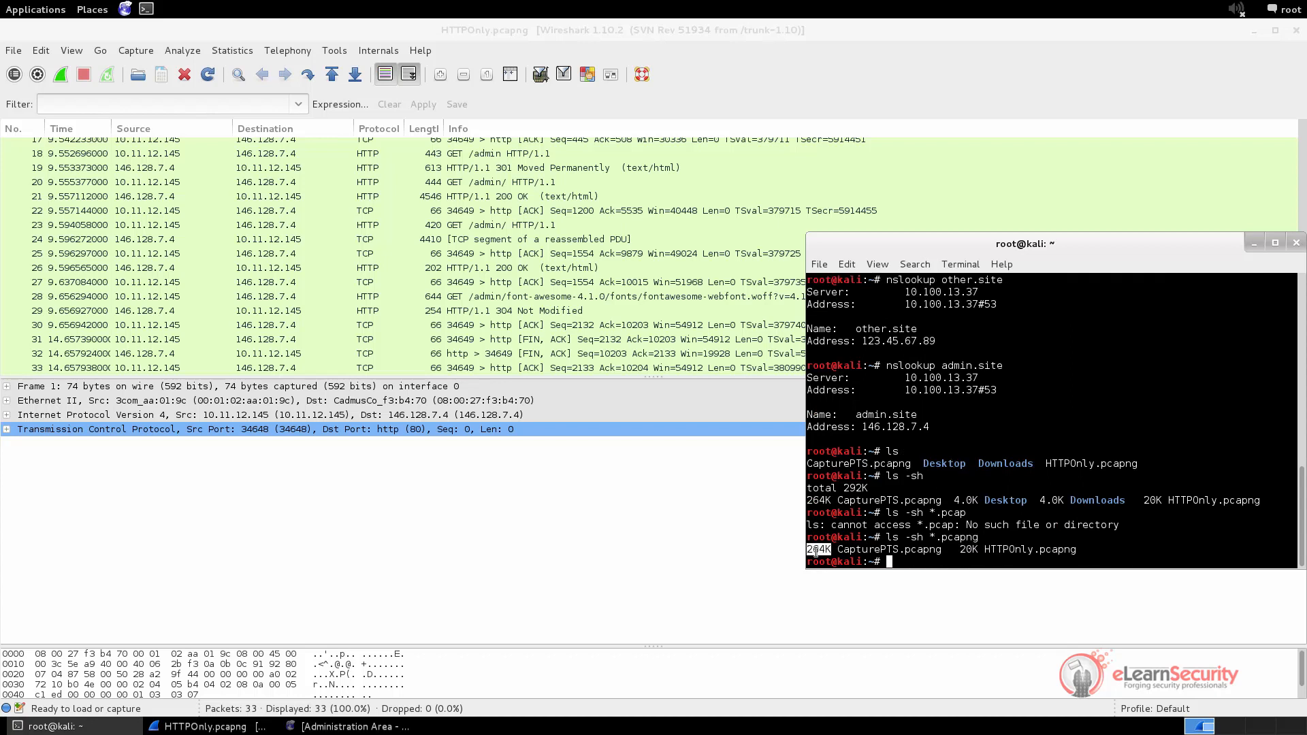
pyautogui.doubleClick(967, 550)
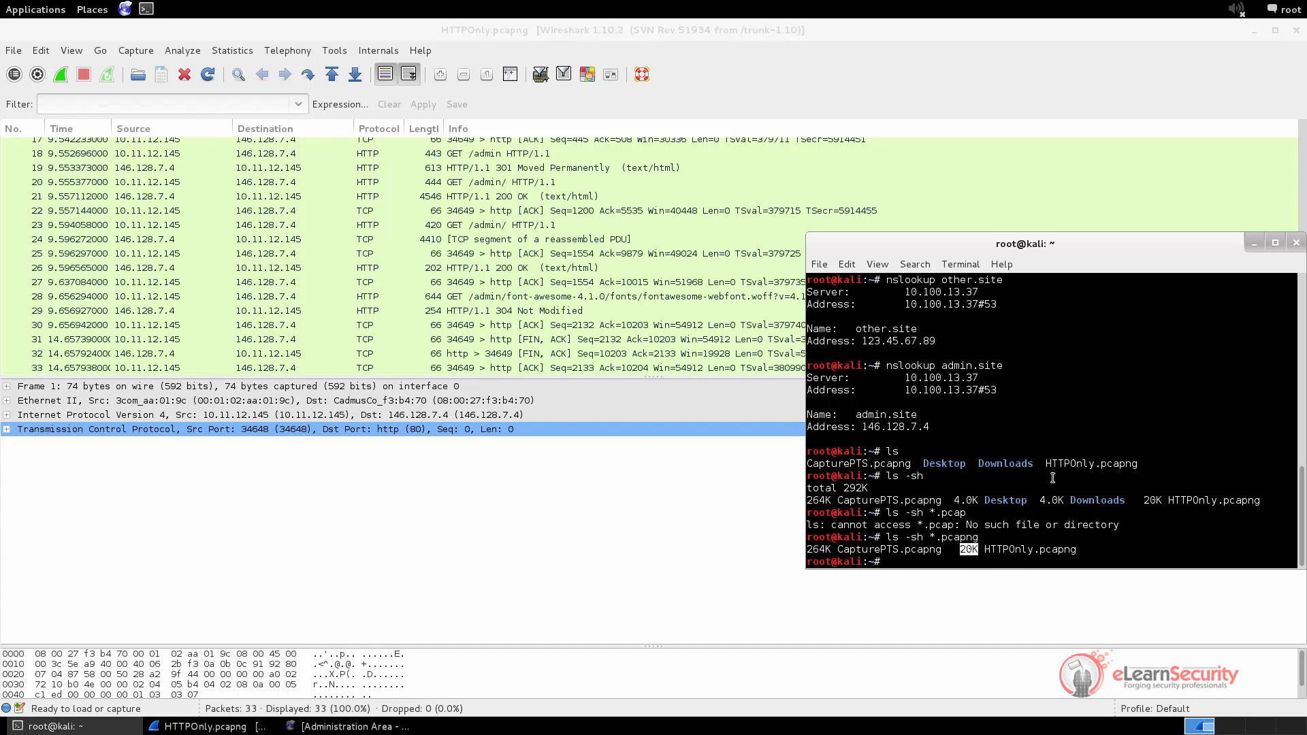